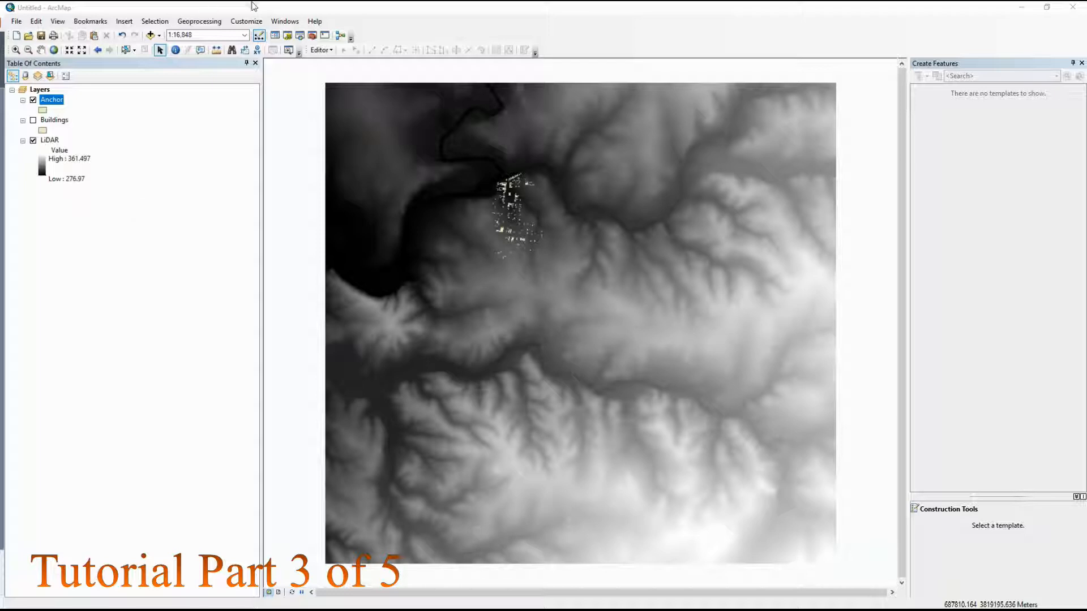
- Hide the Anchor and Buildings layers so that only the LiDAR raster is displayed
left_click(33, 121)
left_click(50, 140)
left_click(51, 102)
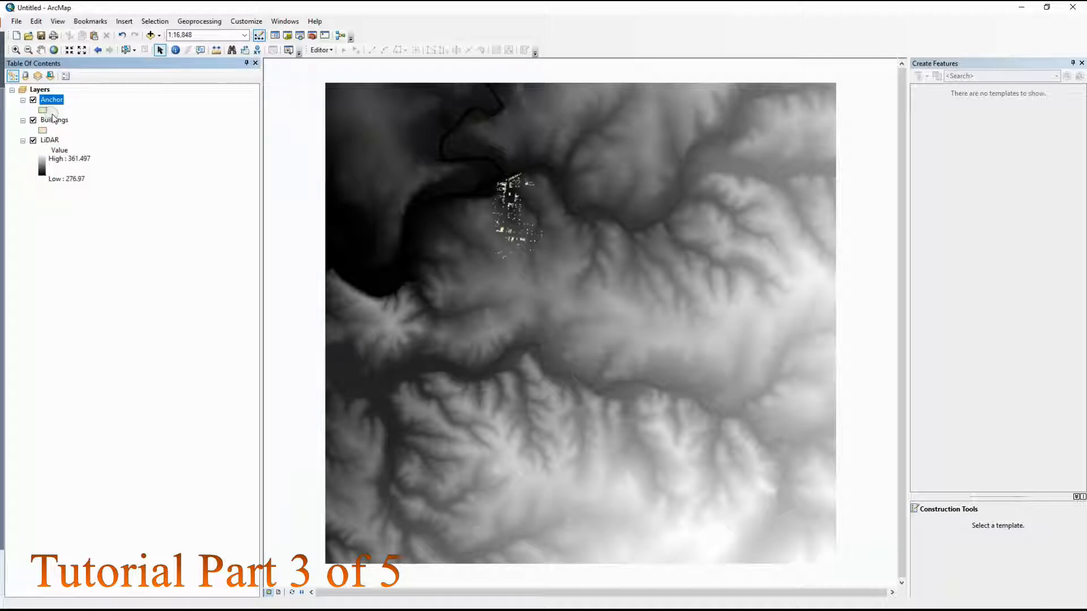
left_click(55, 121, "ctrl")
left_click(43, 122)
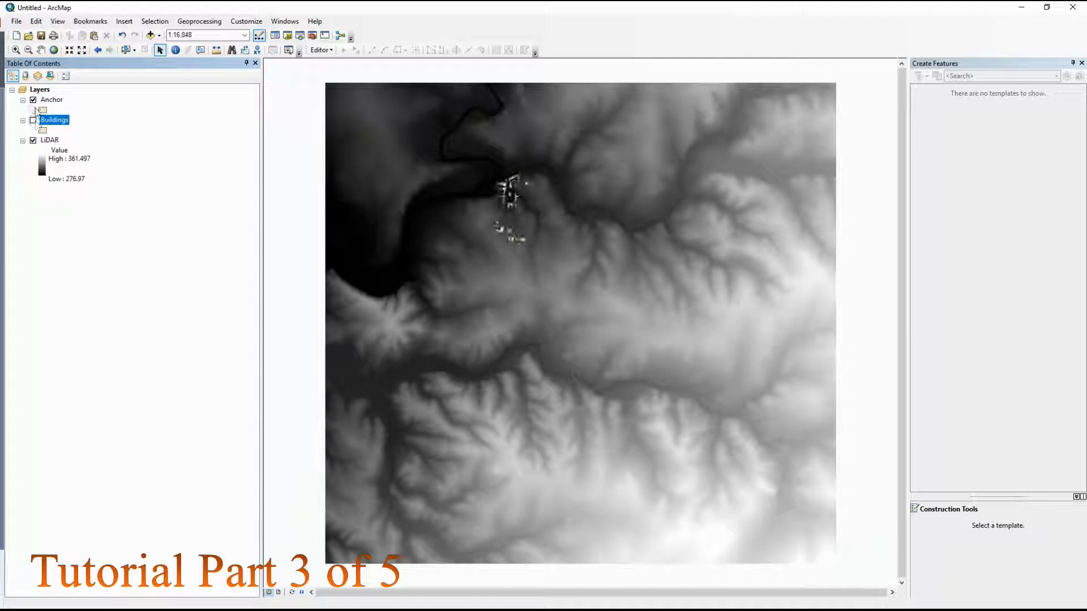
left_click(32, 120)
left_click(32, 99)
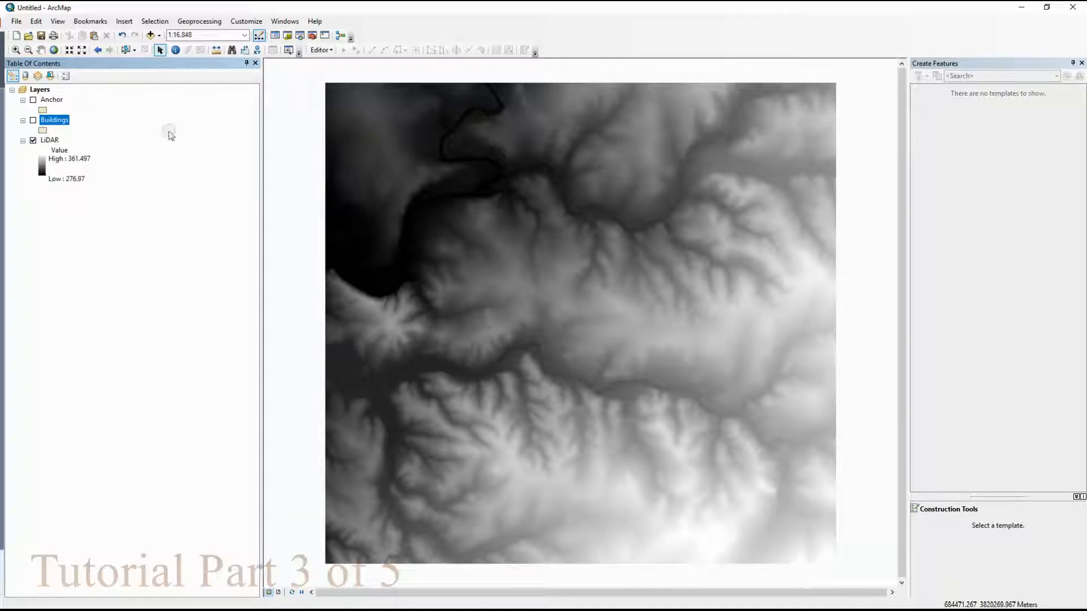
- Toggle the Anchor and Buildings layers on and off again over the LiDAR raster
left_click(78, 162)
left_click(79, 179)
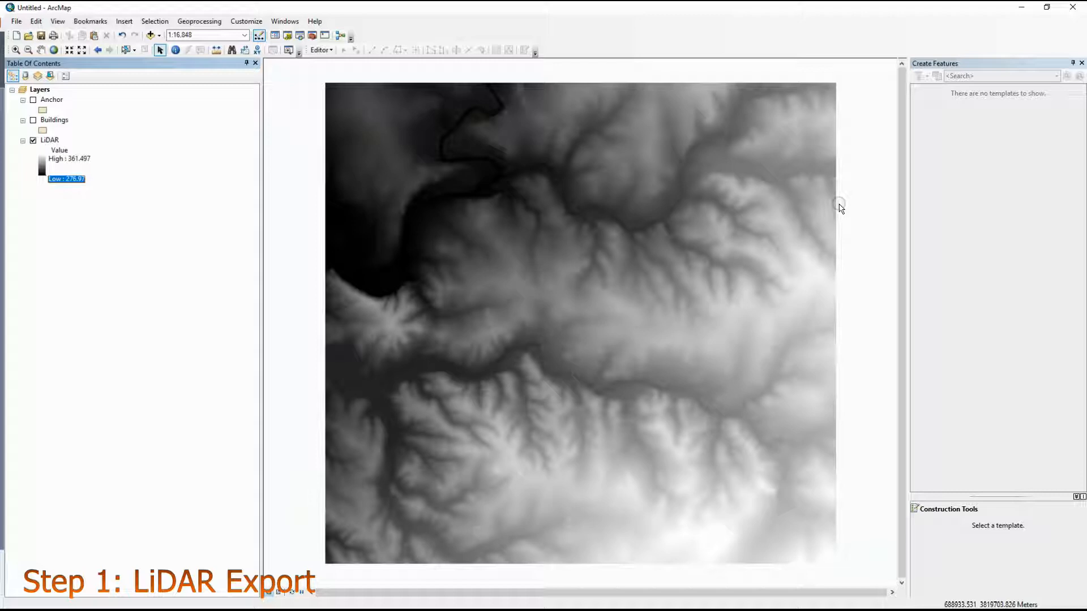
left_click(33, 100)
left_click(32, 121)
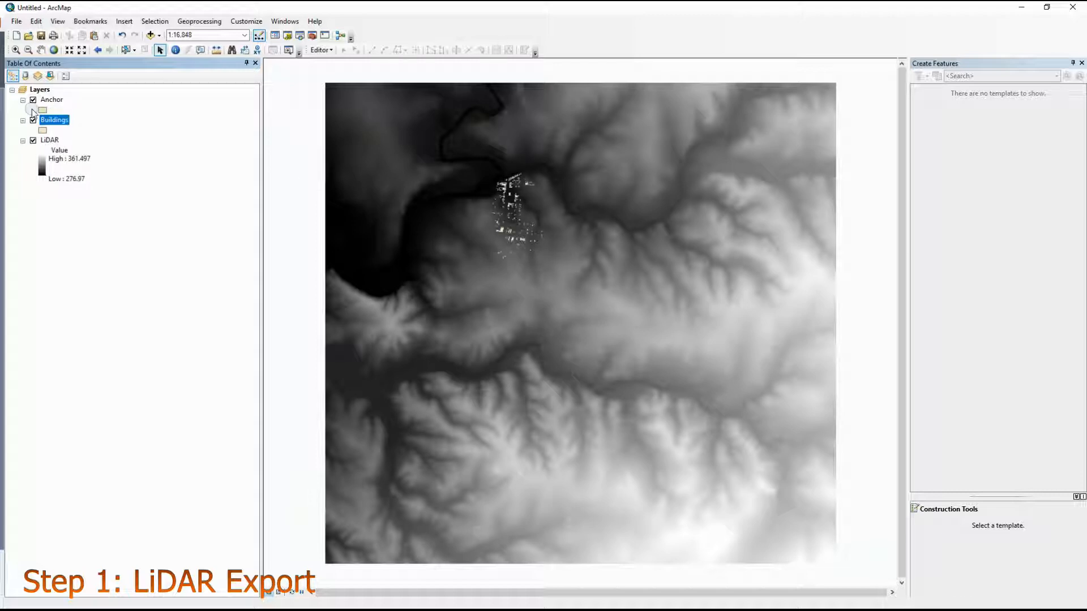
left_click(33, 121)
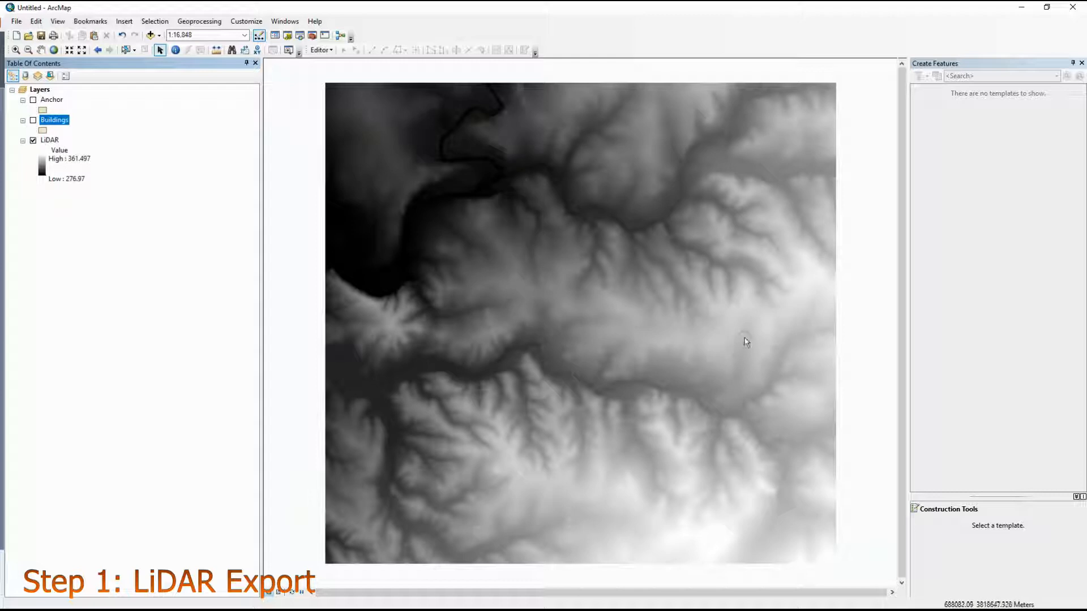
- Fit the map view to the LiDAR raster's side edges and export it as TutorialLiDAR.jpg in the GIS folder, replacing the existing file
left_click_drag(909, 309, 850, 297)
left_click_drag(263, 286, 321, 295)
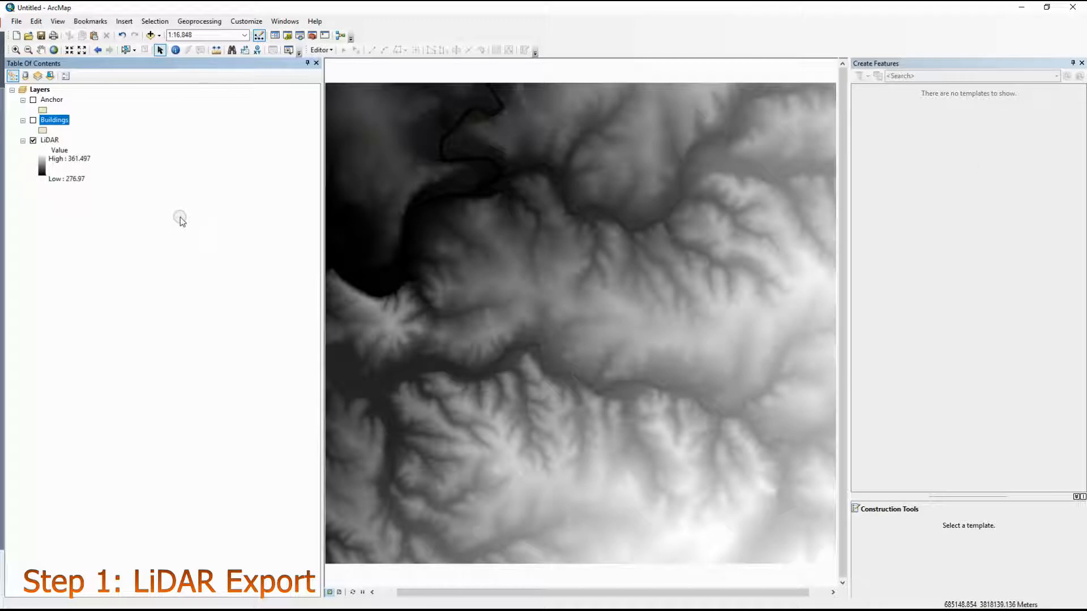
left_click(16, 21)
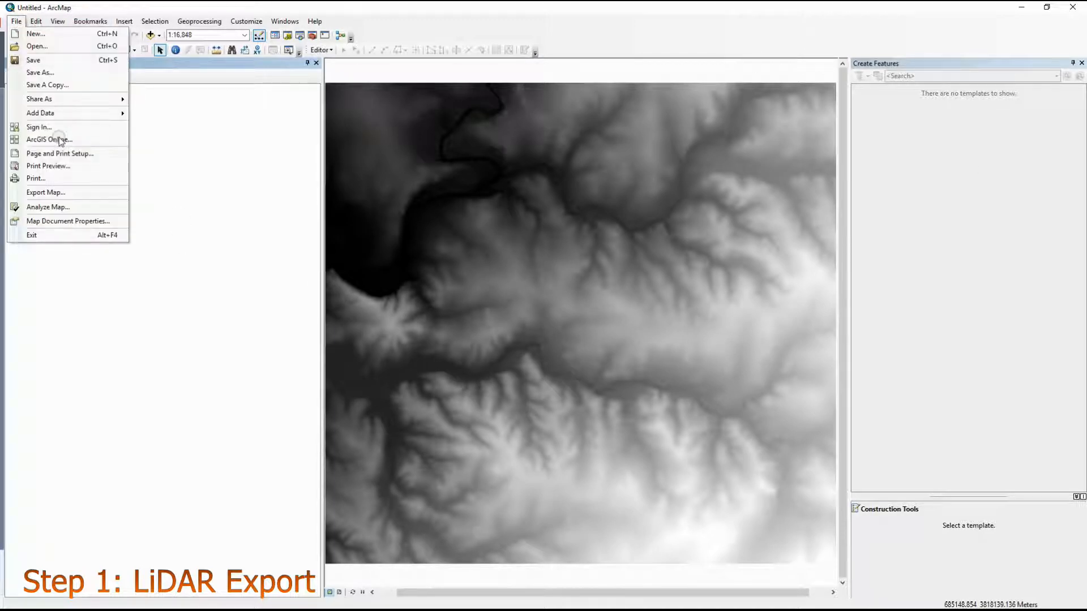
left_click(94, 198)
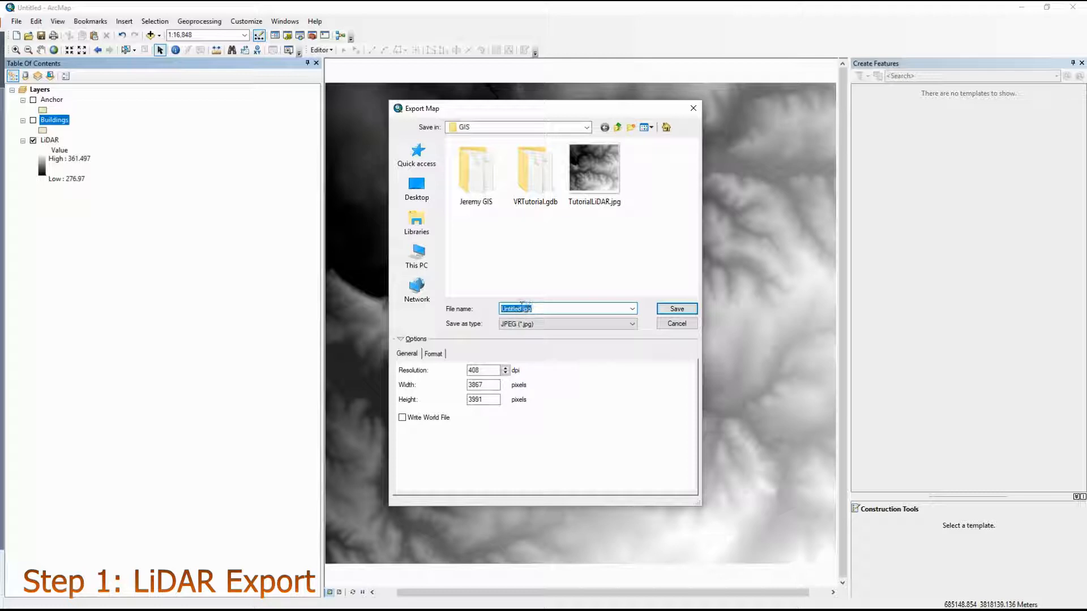
left_click(599, 177)
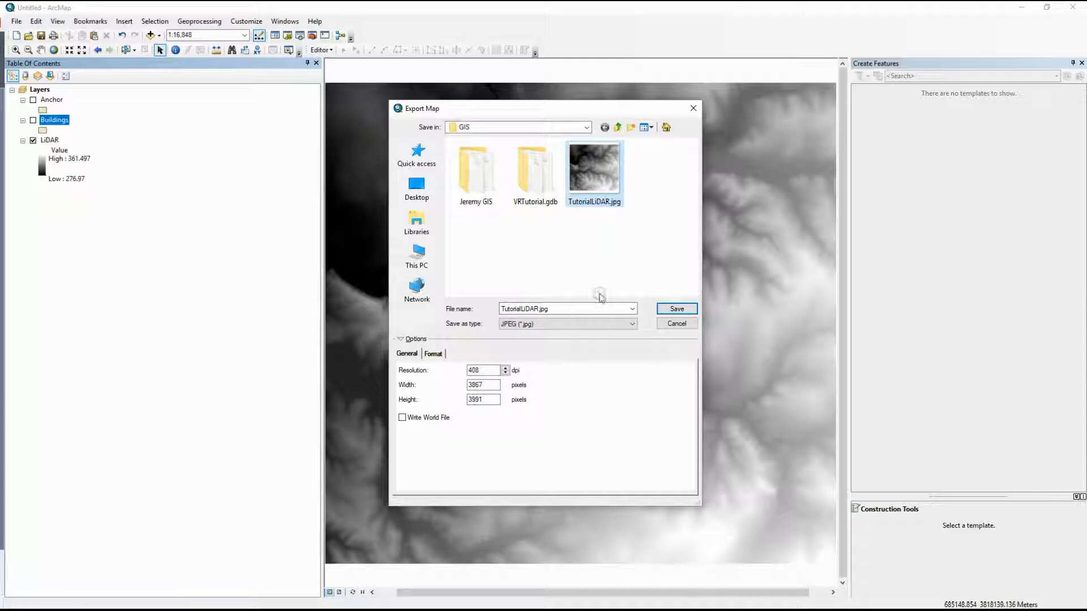
left_click(672, 309)
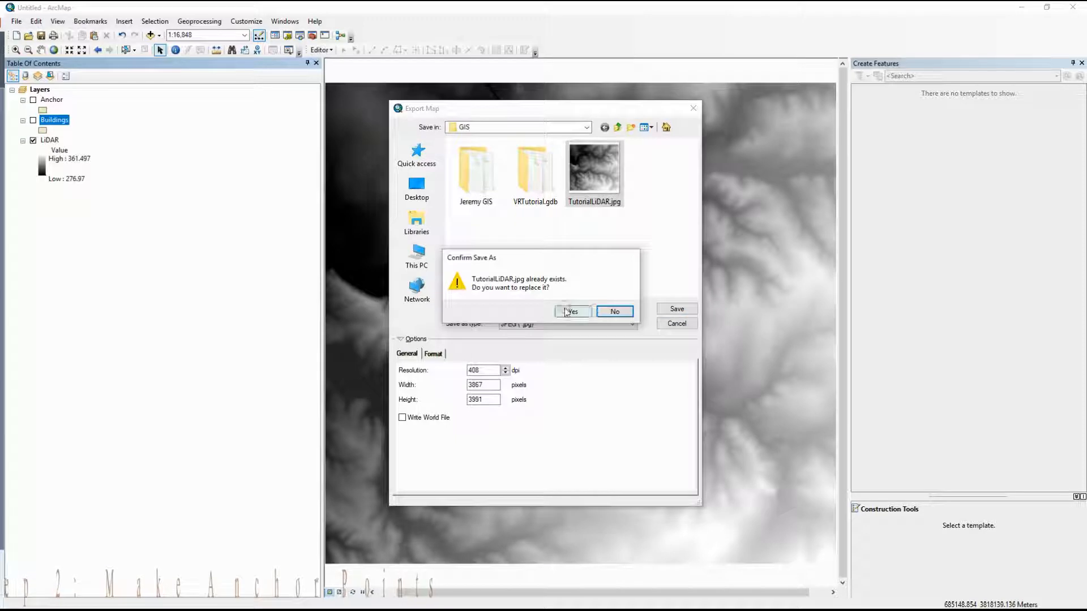
left_click(567, 311)
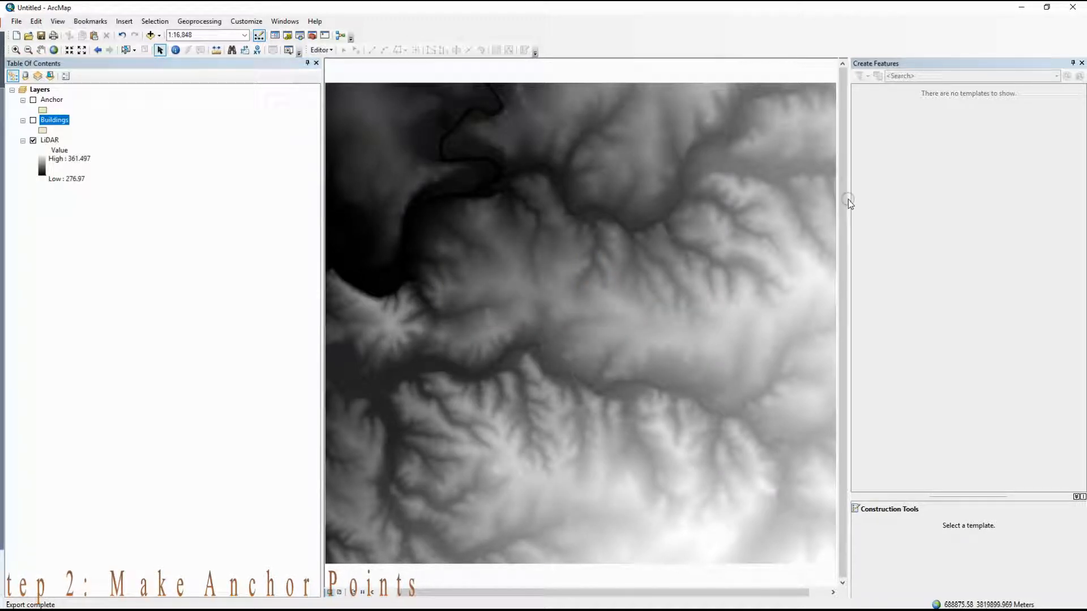
- Widen the map view on both sides of the LiDAR raster and show the Anchor layer
left_click_drag(848, 199, 942, 206)
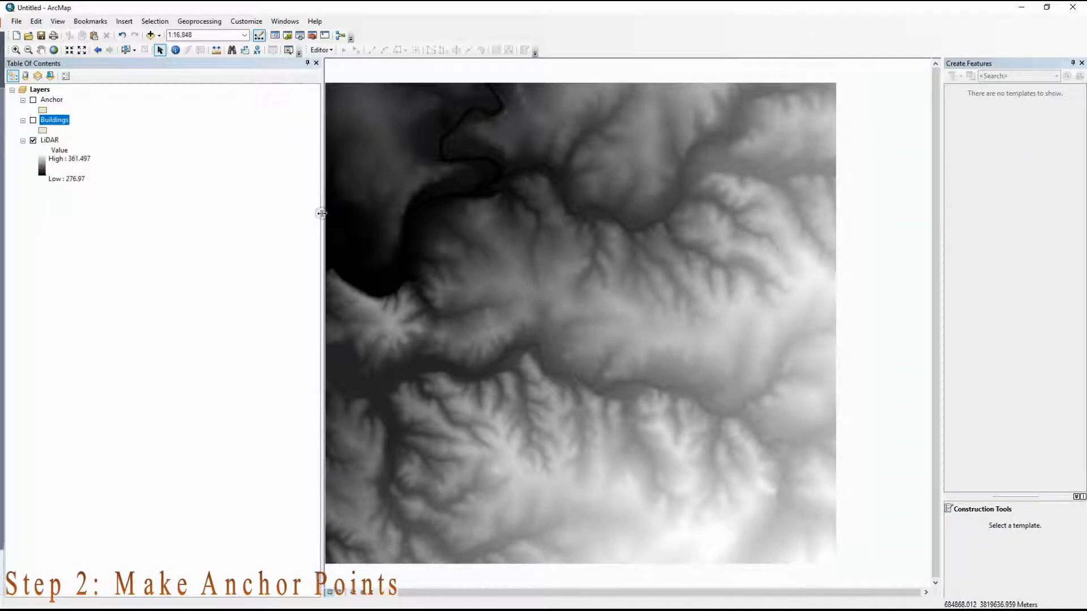
left_click_drag(321, 213, 148, 211)
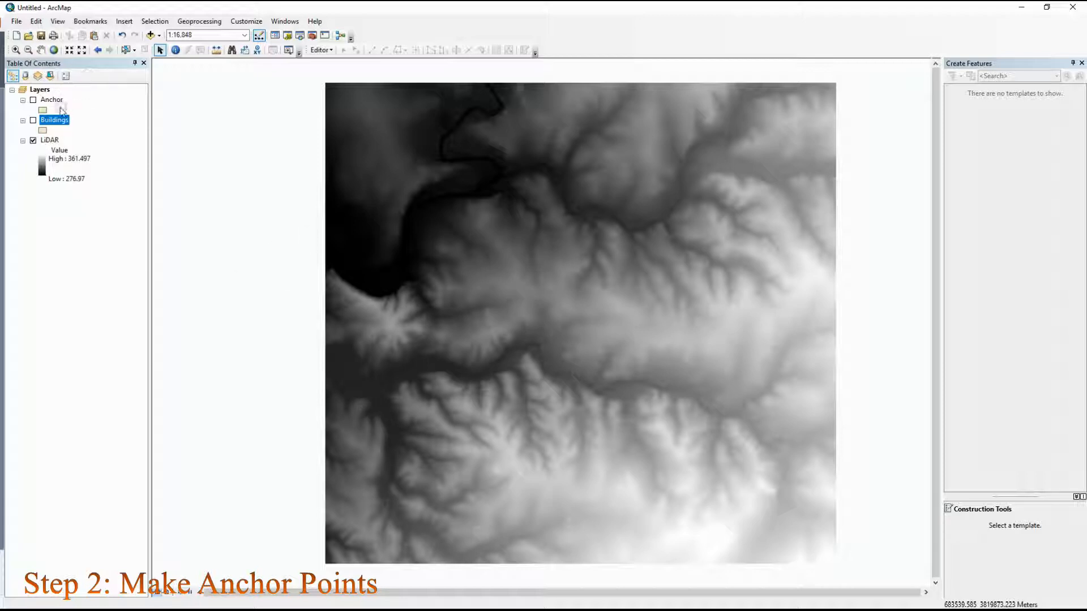
left_click(33, 100)
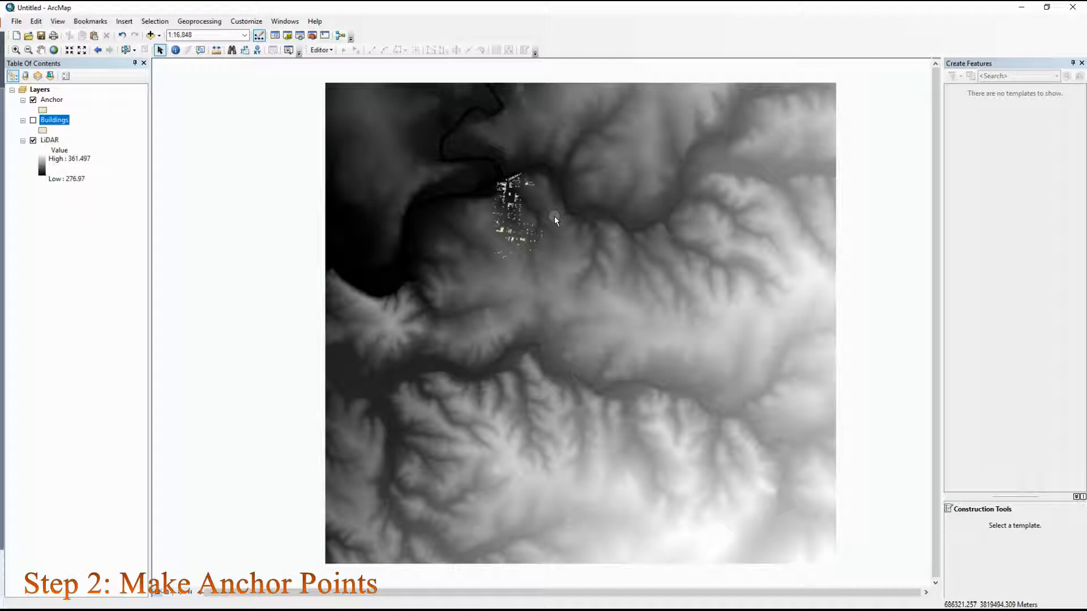
- Examine the Anchor layer's building footprints and their location on the LiDAR raster
scroll(511, 188, "up", 3)
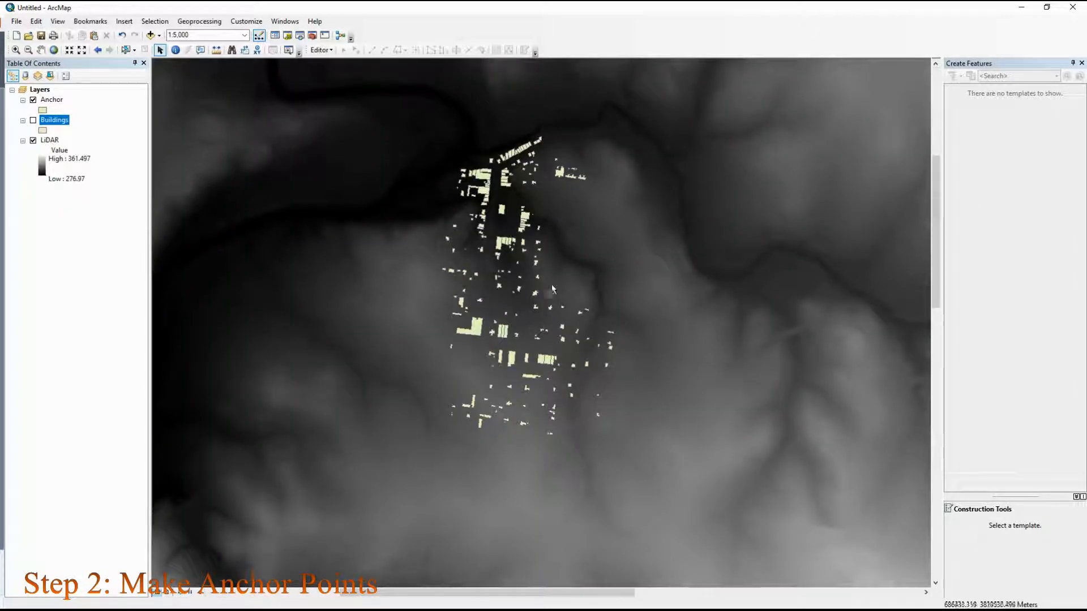
scroll(559, 418, "down", 3)
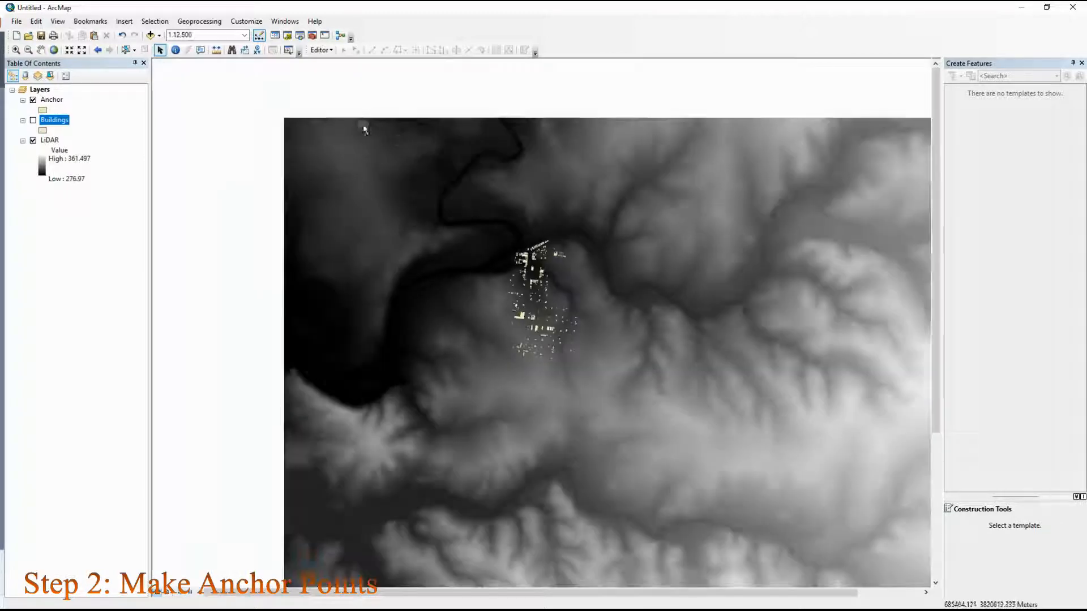
left_click_drag(620, 363, 477, 223)
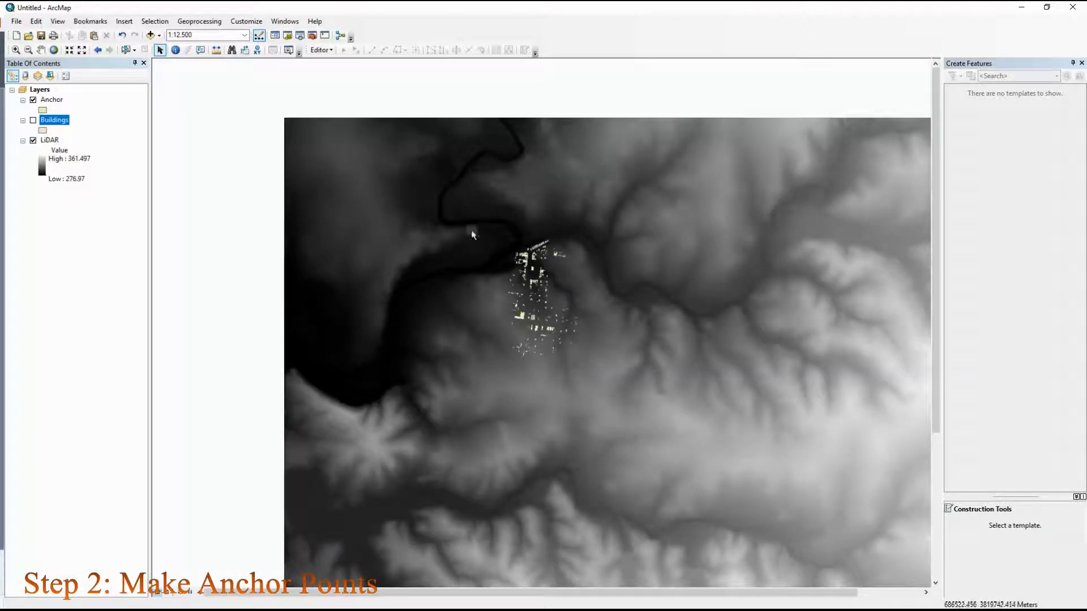
left_click(41, 50)
left_click_drag(789, 316, 581, 243)
left_click_drag(420, 425, 595, 323)
left_click_drag(543, 224, 529, 562)
left_click_drag(334, 288, 346, 467)
left_click_drag(473, 378, 195, 260)
left_click_drag(460, 285, 597, 255)
left_click_drag(347, 268, 449, 271)
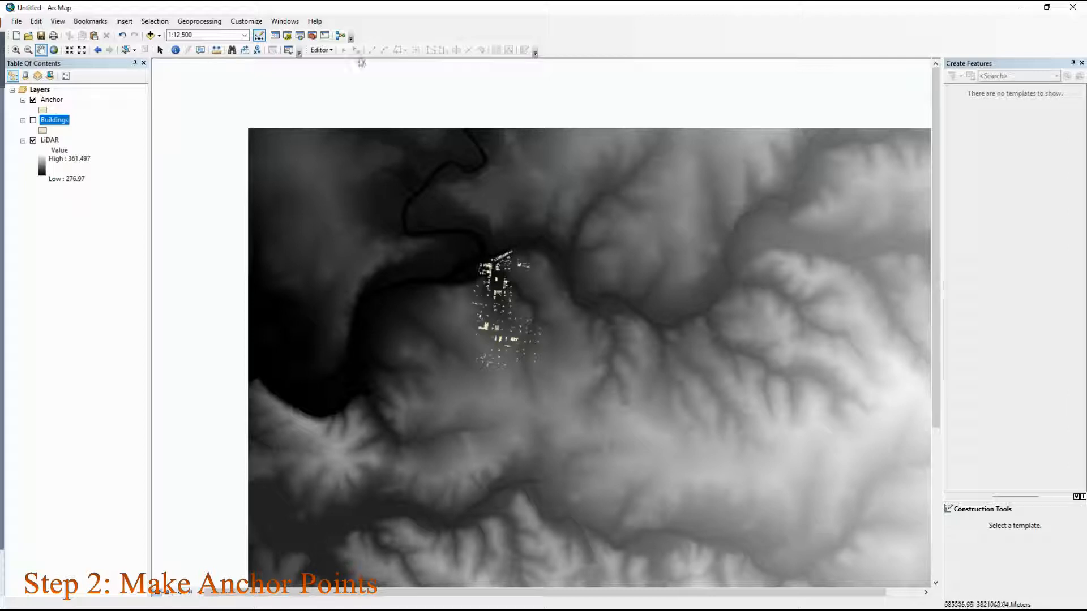
- Start an edit session on the Anchor layer, continuing past the spatial reference warning
left_click(331, 51)
left_click(336, 63)
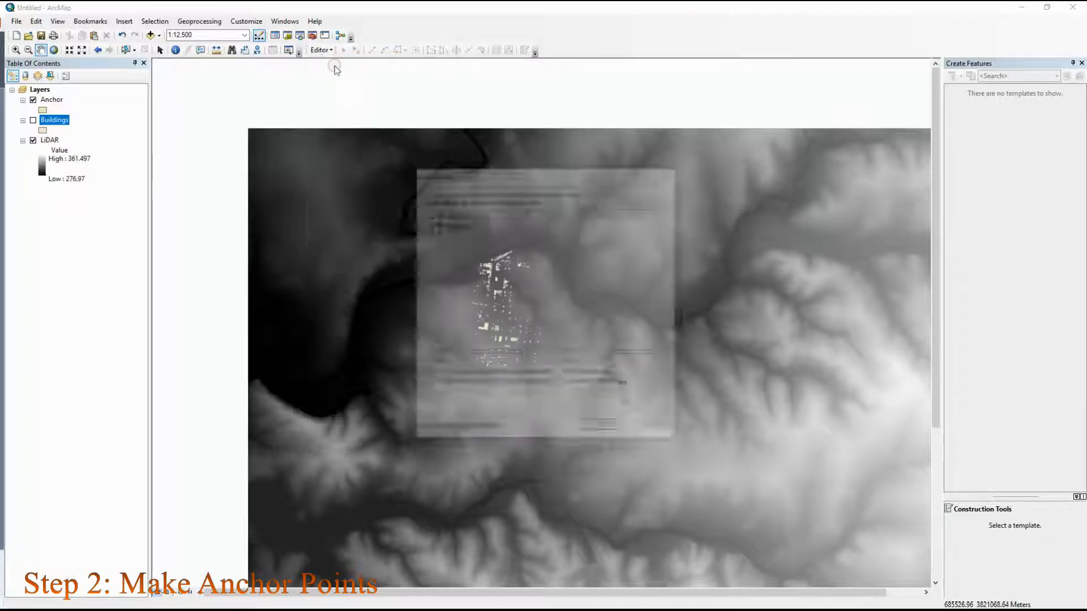
left_click(452, 215)
left_click(604, 430)
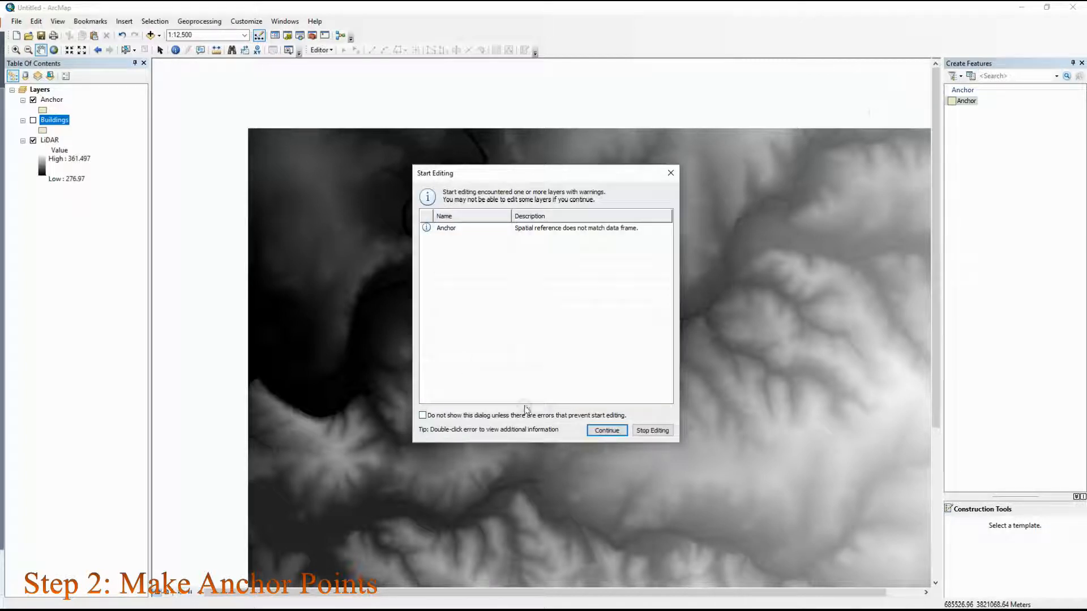
left_click(606, 431)
- Draw an Anchor rectangle about 189 m long, starting exactly at the LiDAR raster's upper-left corner and lying inside the raster
left_click(965, 101)
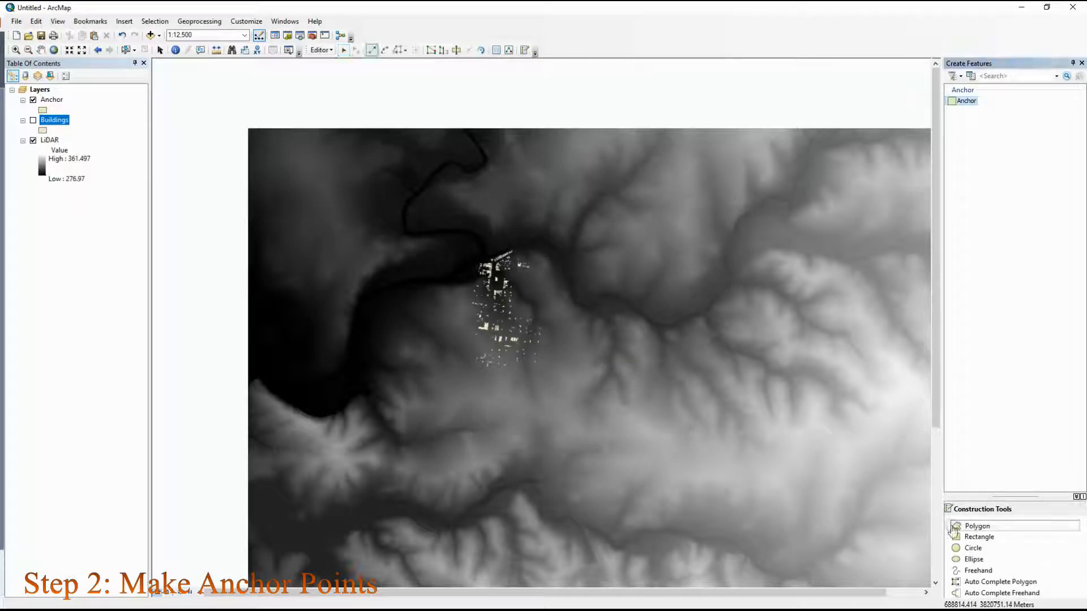
left_click(996, 538)
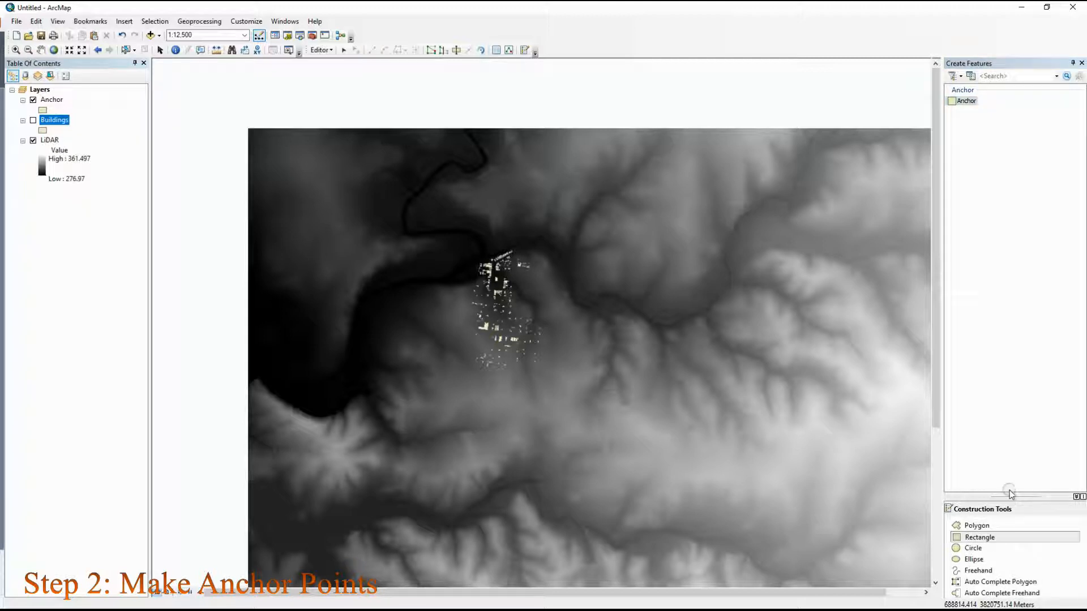
scroll(246, 122, "up", 3)
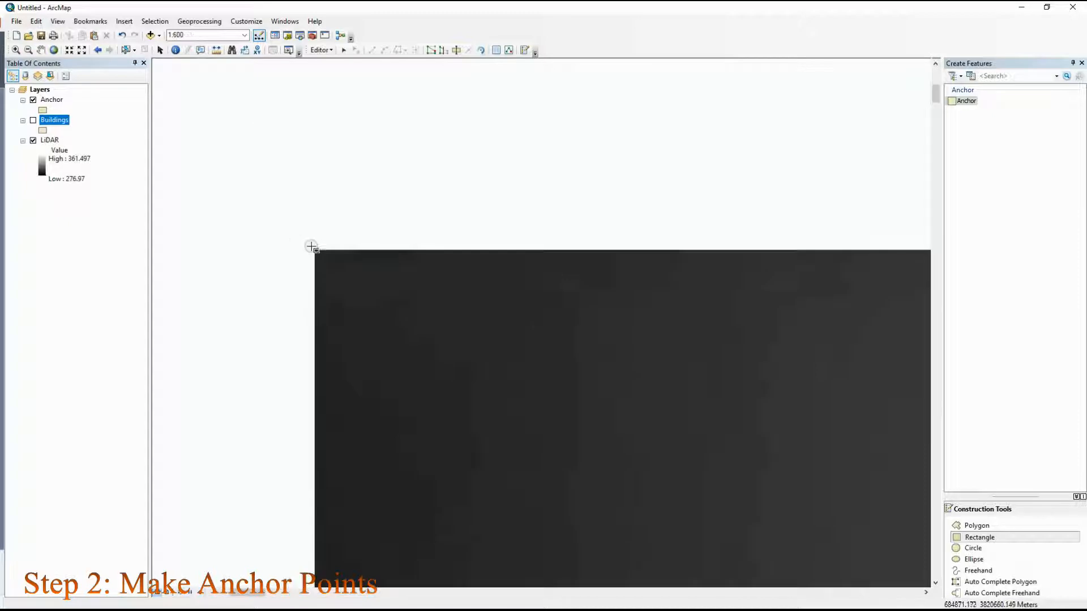
scroll(317, 257, "up", 2)
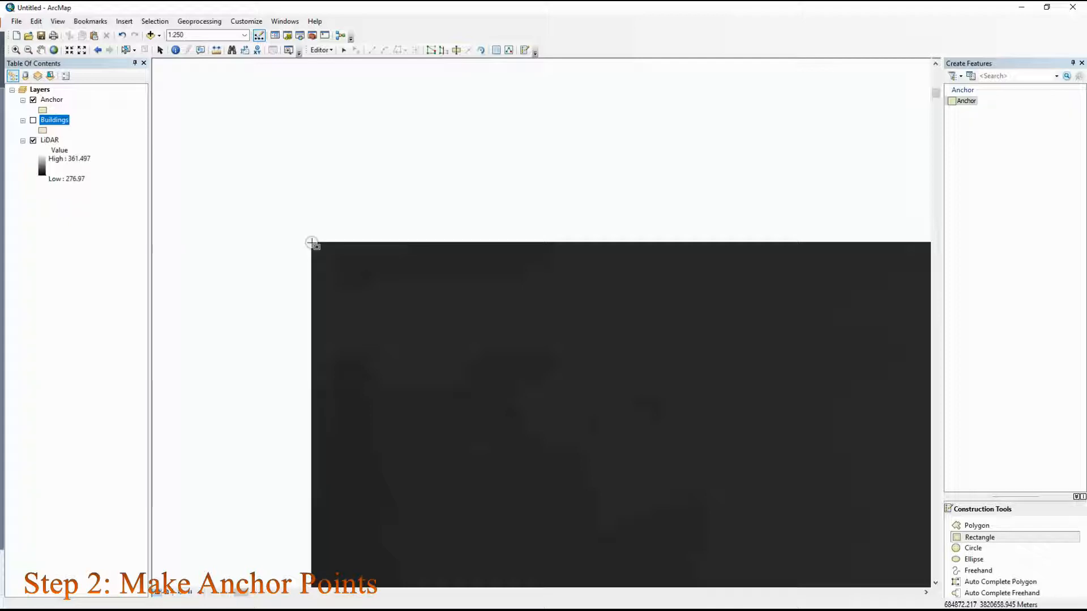
left_click(311, 243)
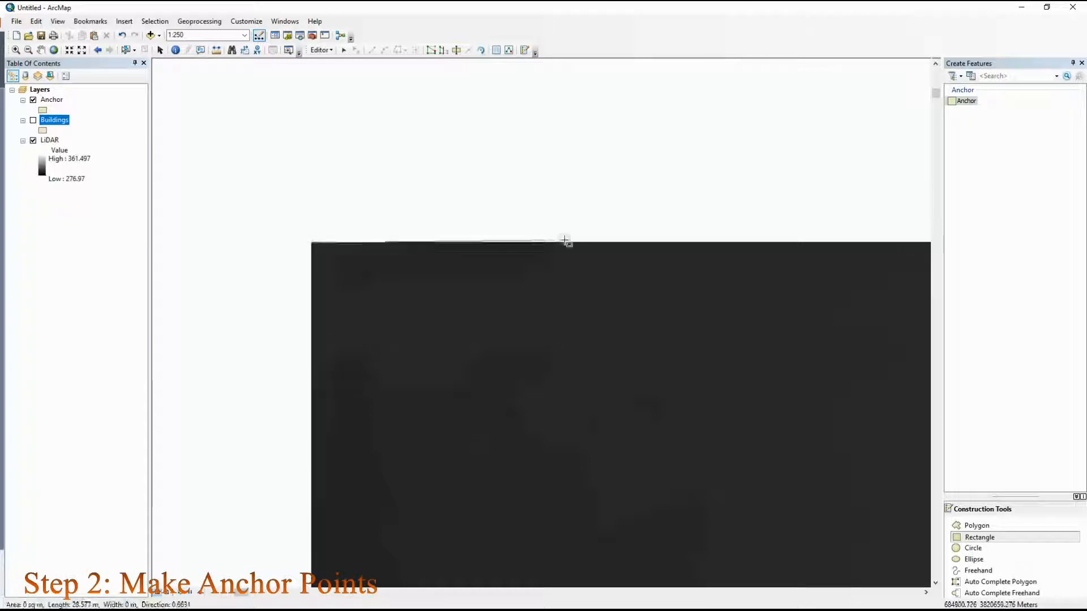
scroll(922, 251, "down", 3)
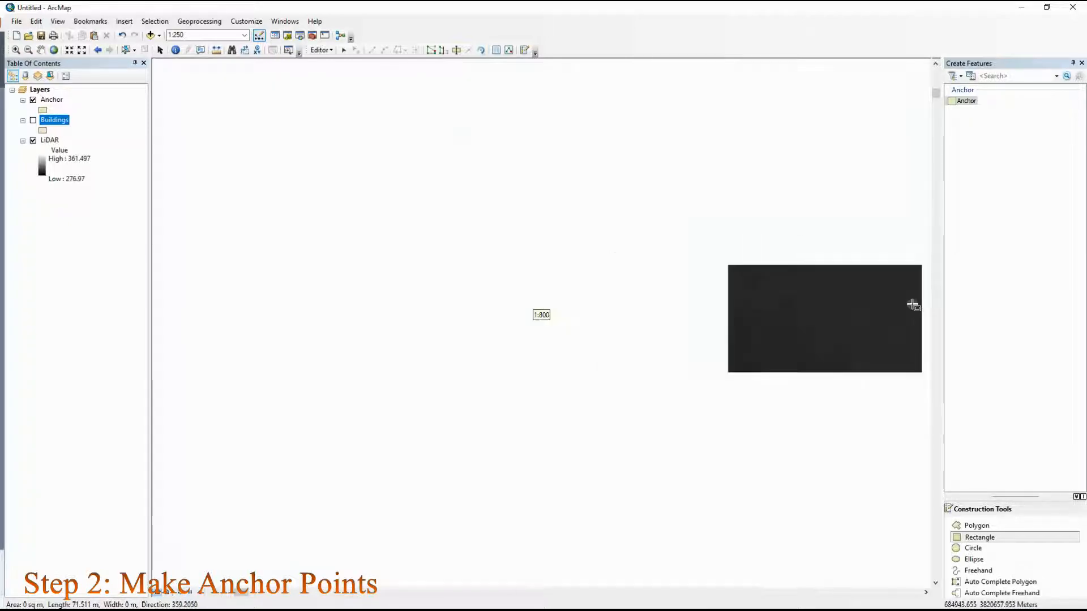
left_click_drag(235, 593, 252, 594)
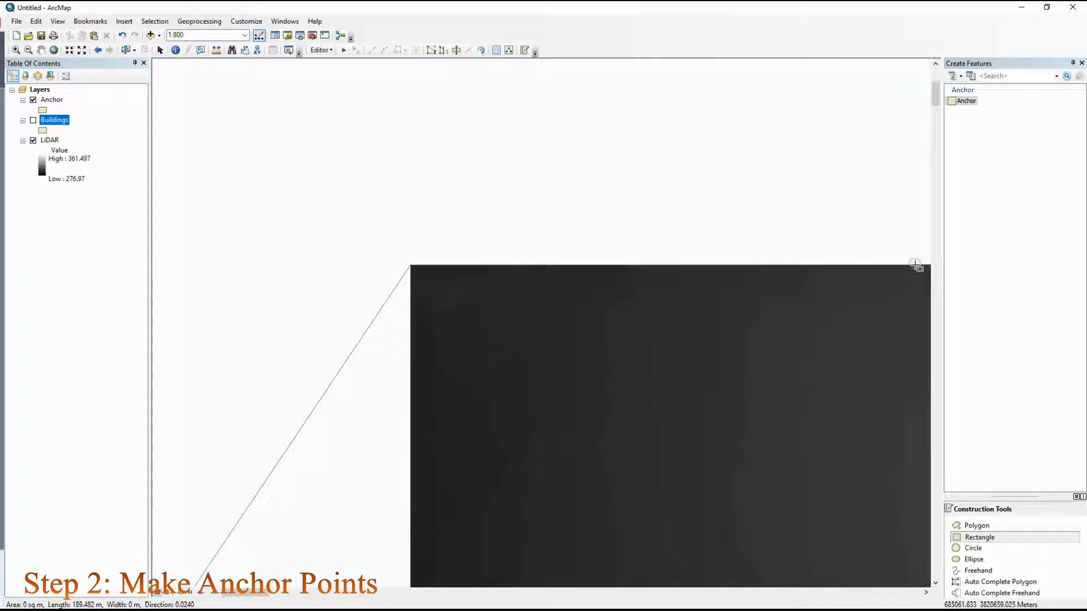
left_click(926, 266)
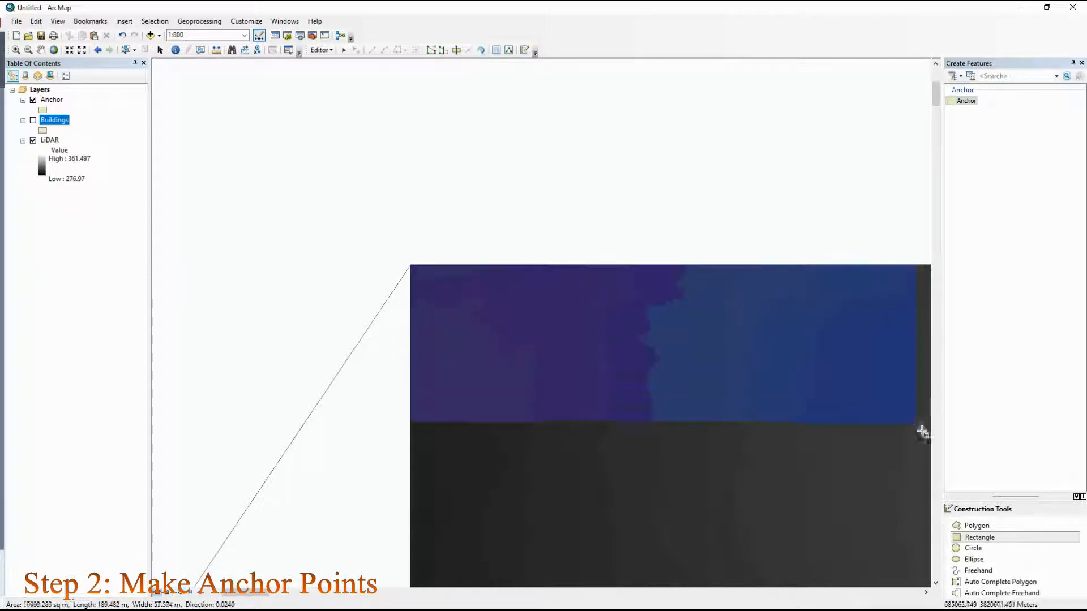
left_click(926, 587)
- Draw a second Anchor rectangle about 109 m by 109 m, starting exactly at the LiDAR raster's upper-right corner and lying inside the raster
scroll(754, 425, "down", 3)
left_click_drag(248, 598, 443, 596)
scroll(551, 487, "down", 1)
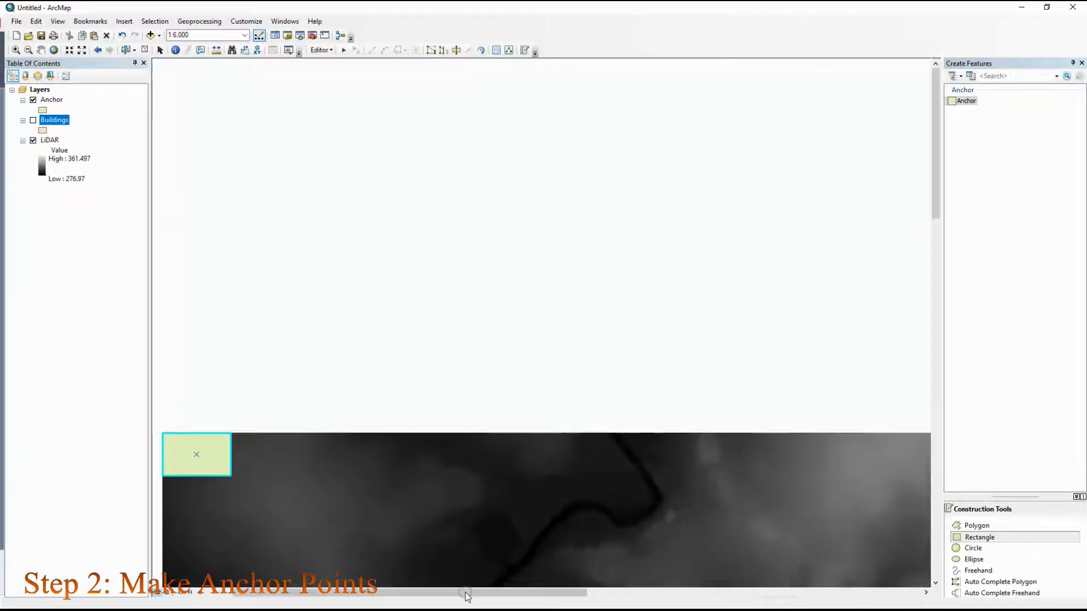
left_click_drag(463, 591, 850, 594)
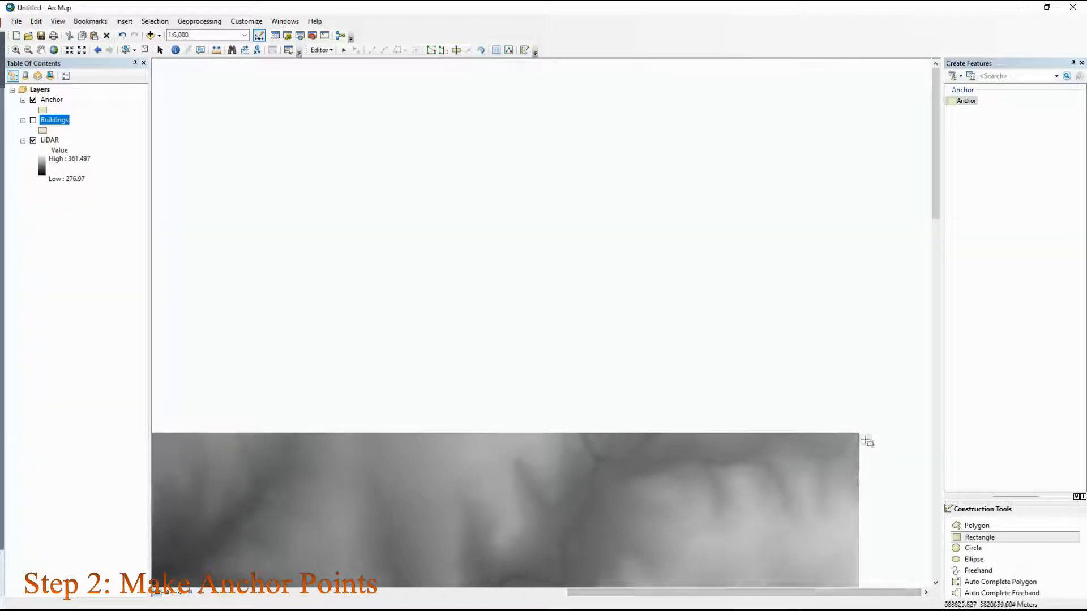
scroll(867, 441, "up", 3)
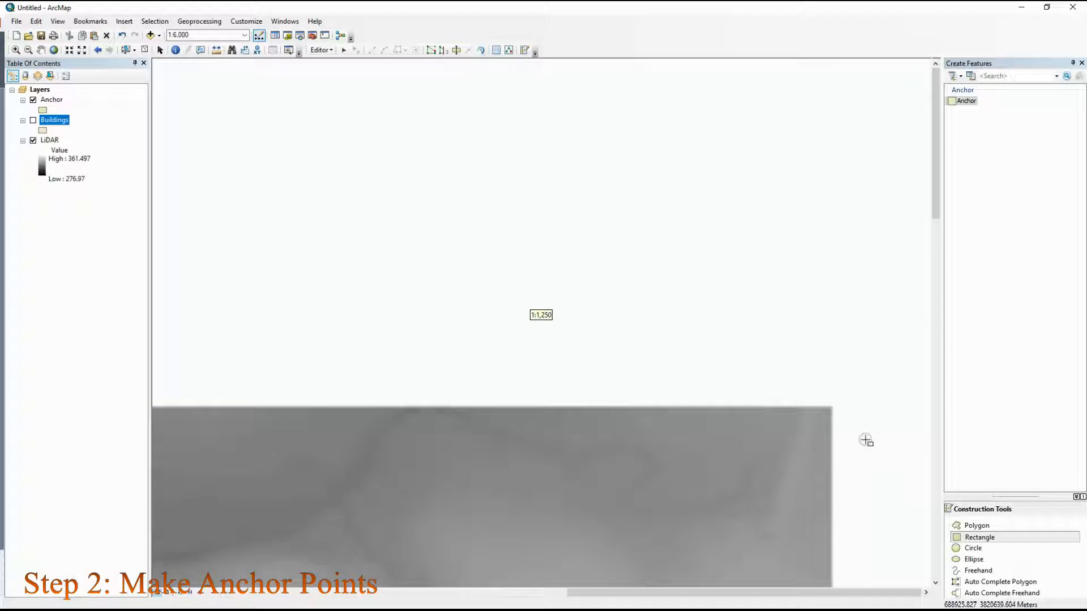
scroll(842, 408, "up", 2)
scroll(844, 413, "up", 2)
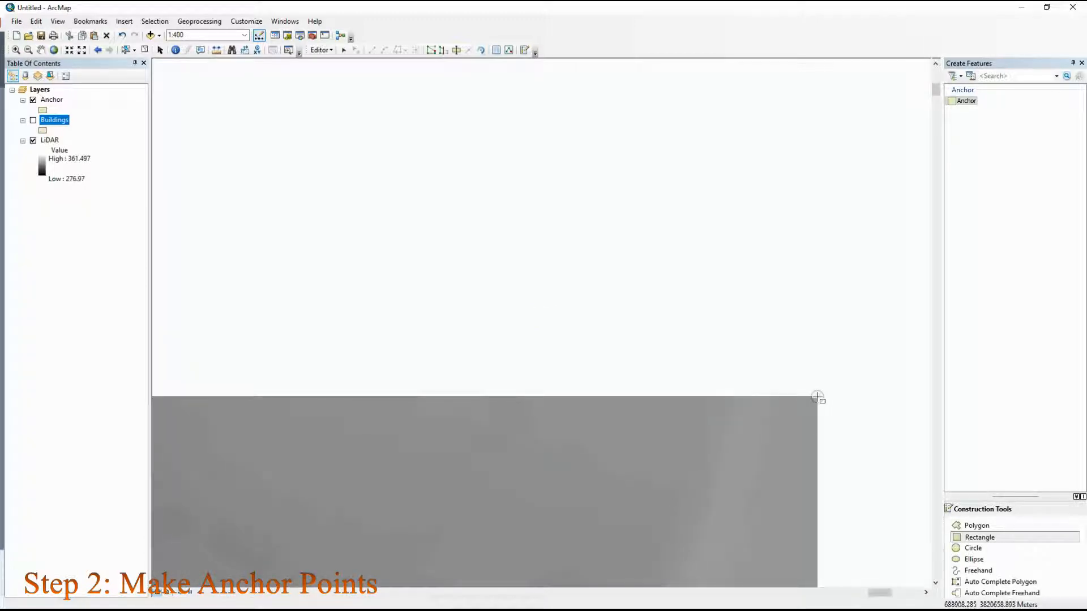
left_click(818, 398)
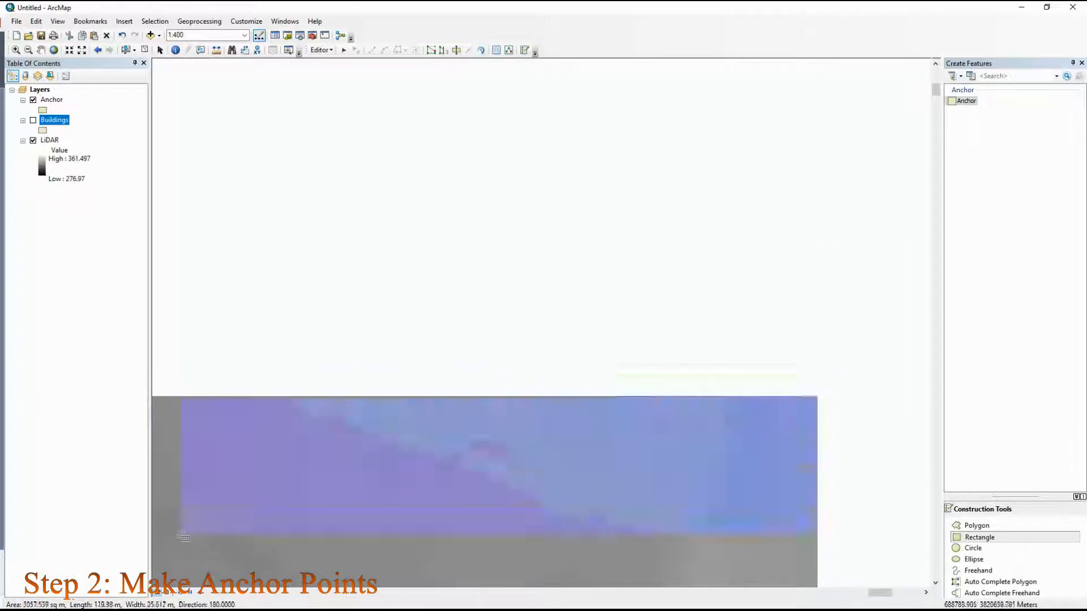
left_click_drag(935, 89, 935, 99)
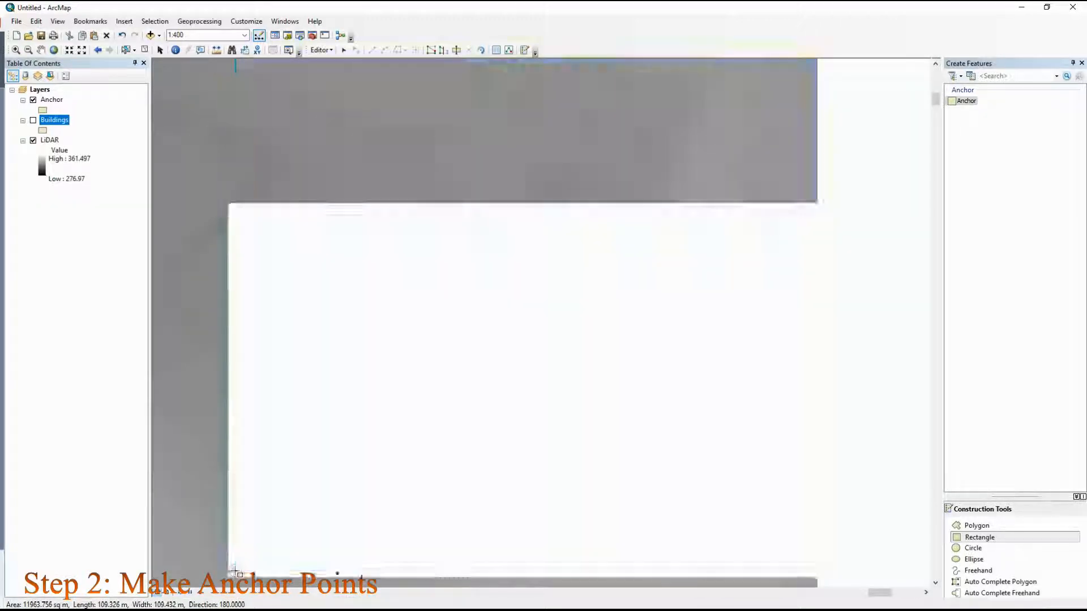
left_click(236, 572)
- Draw a third Anchor rectangle about 224 m by 160 m, starting exactly at the LiDAR raster's lower-left corner and lying inside the raster
scroll(672, 452, "up", 6)
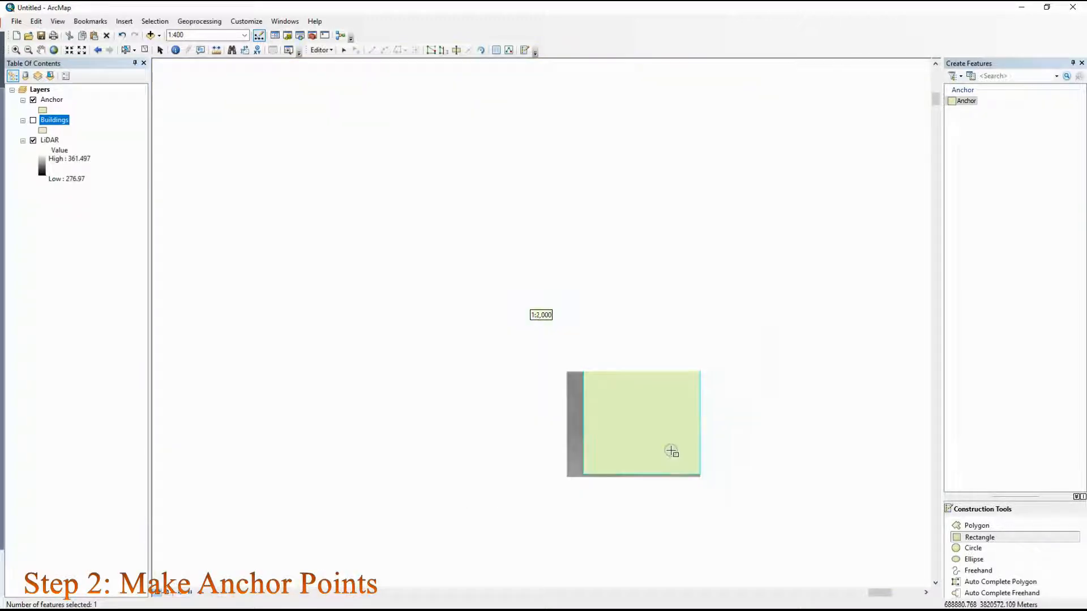
scroll(672, 451, "up", 2)
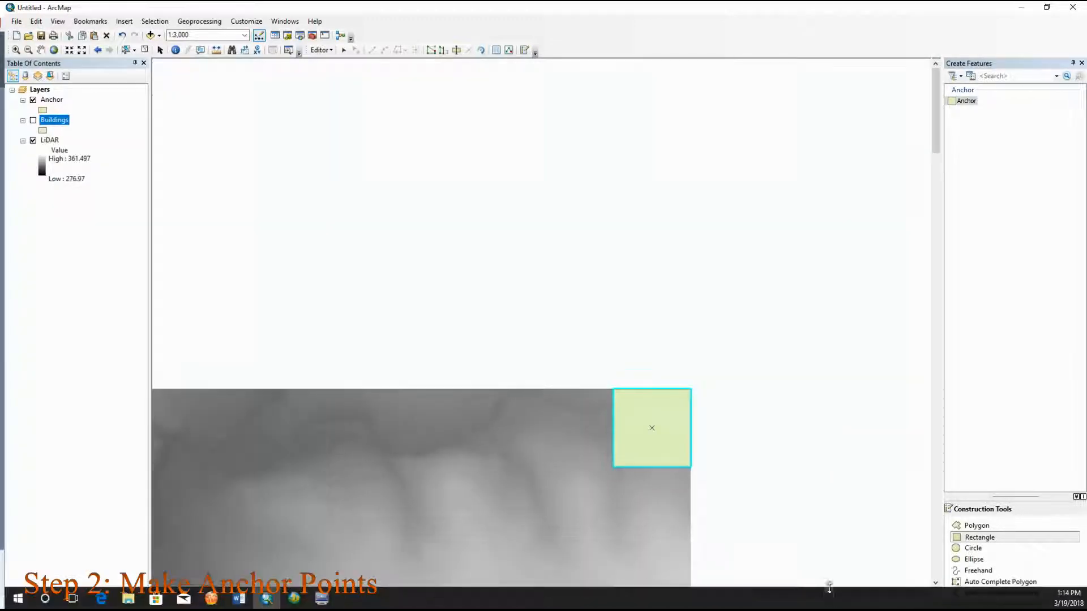
left_click_drag(935, 150, 935, 224)
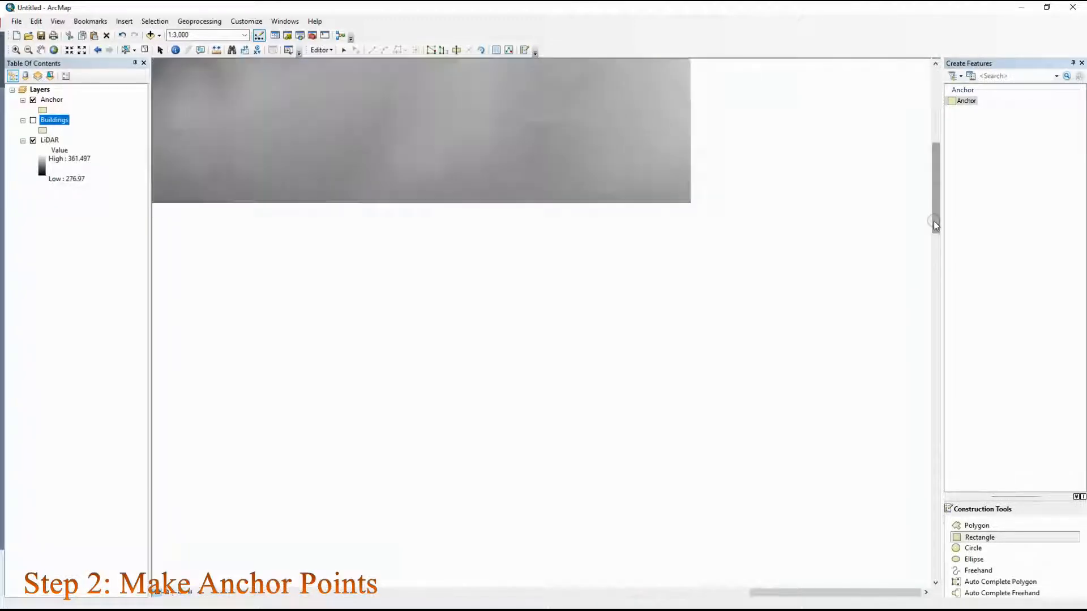
left_click_drag(787, 599, 313, 599)
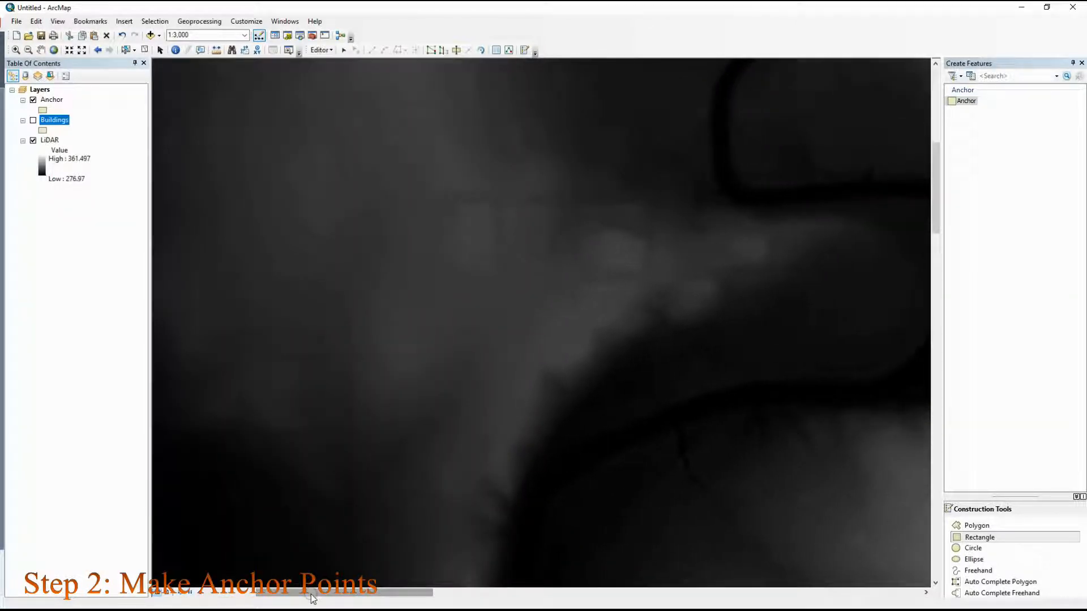
scroll(458, 477, "down", 1)
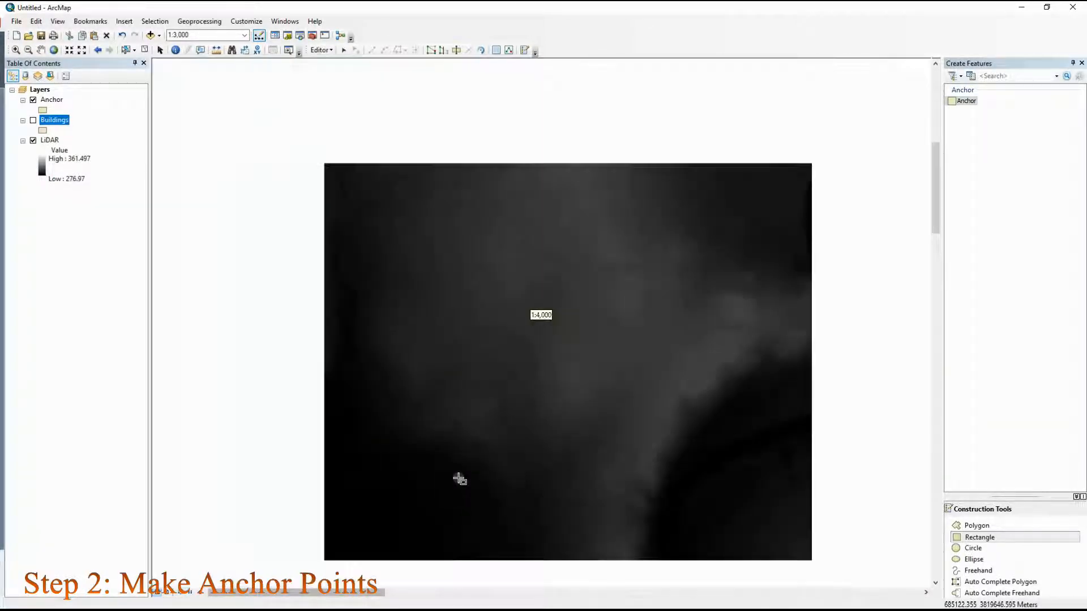
left_click_drag(936, 190, 937, 528)
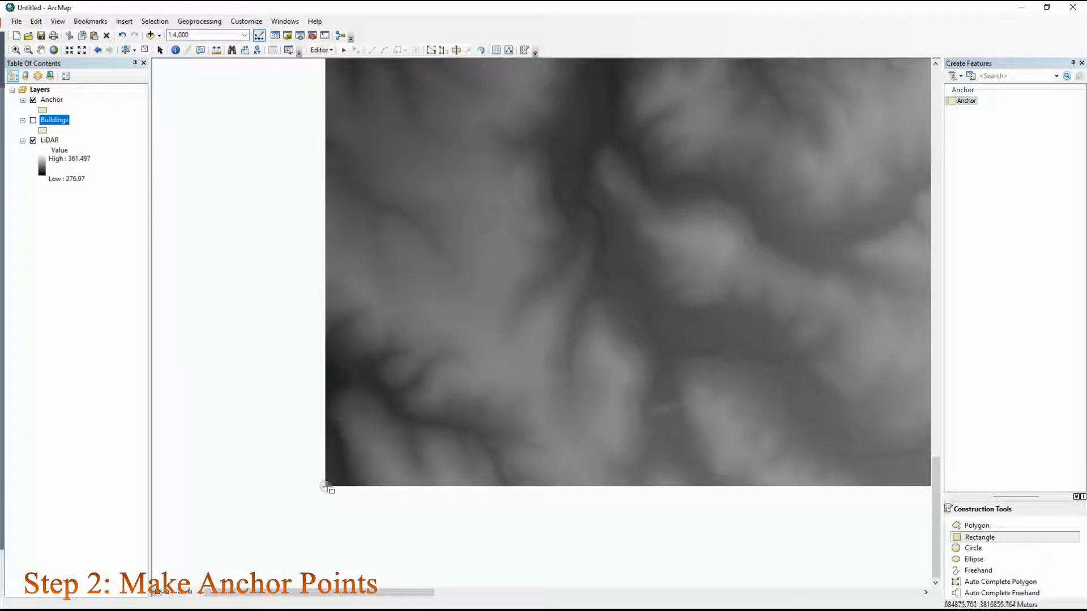
scroll(327, 488, "down", 5)
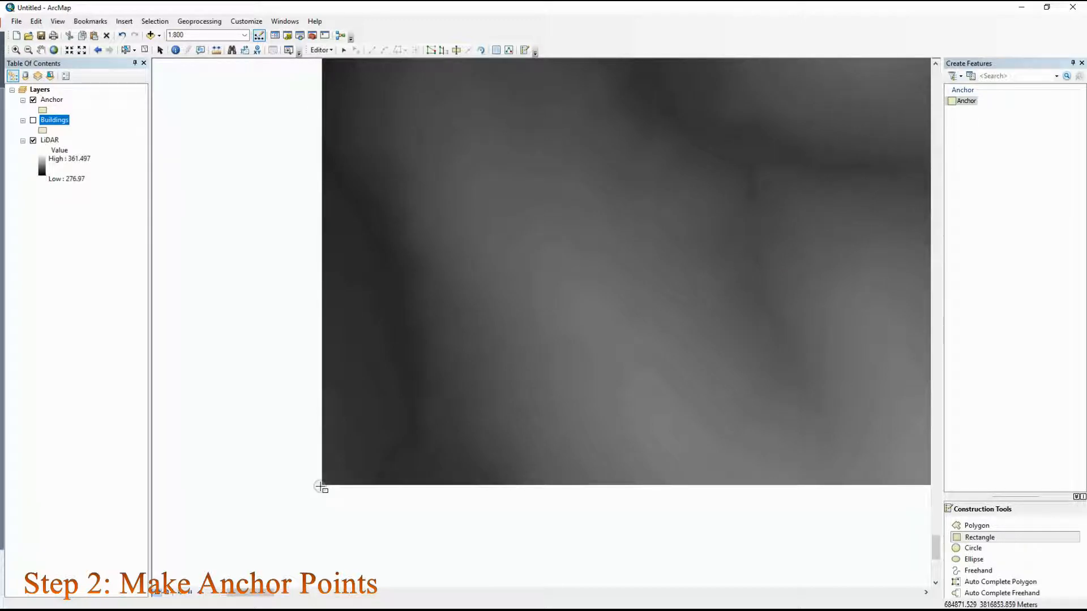
left_click(322, 485)
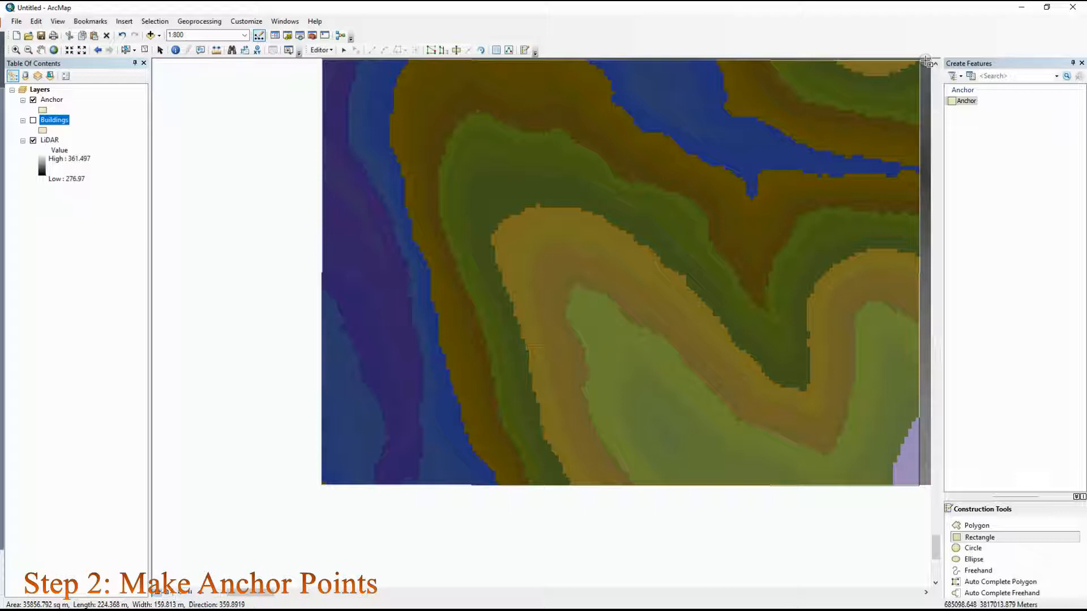
left_click(926, 61)
- Zoom to the full extent of the LiDAR layer, save the Anchor edits and end the edit session
scroll(713, 324, "up", 2)
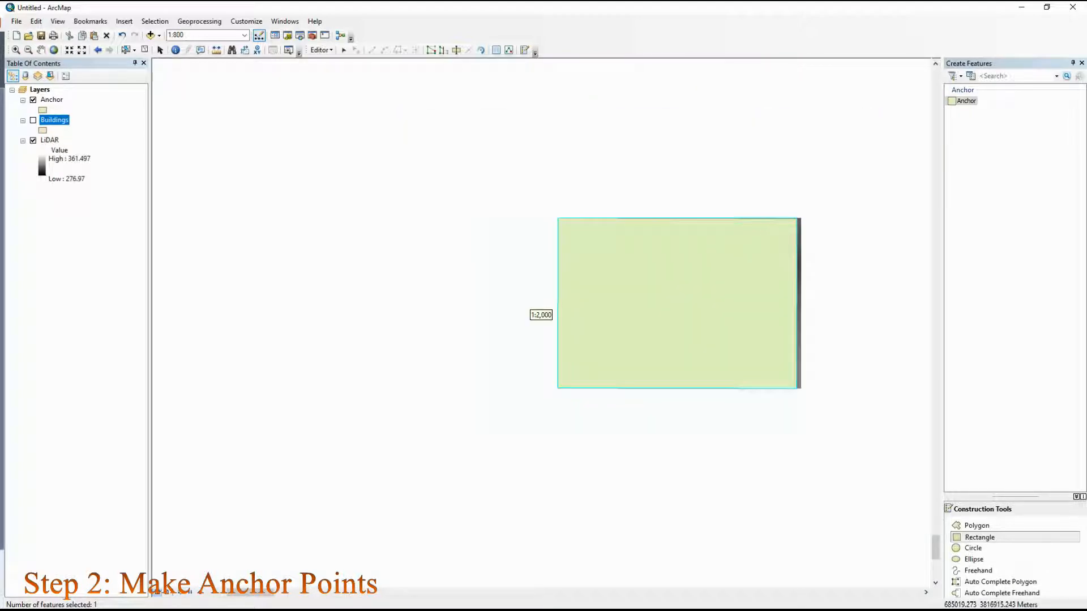
right_click(52, 141)
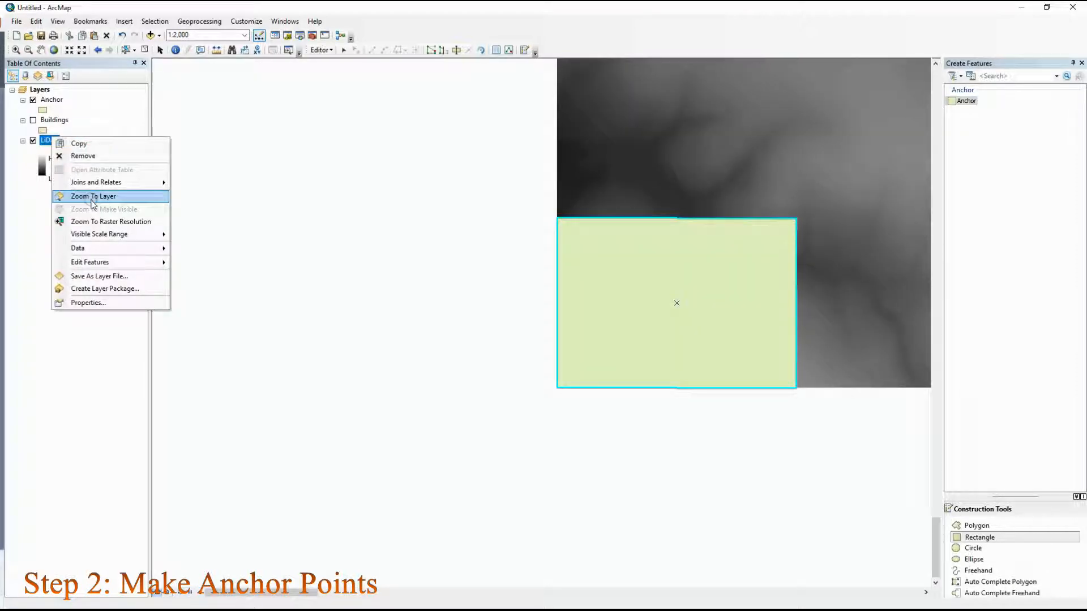
left_click(88, 195)
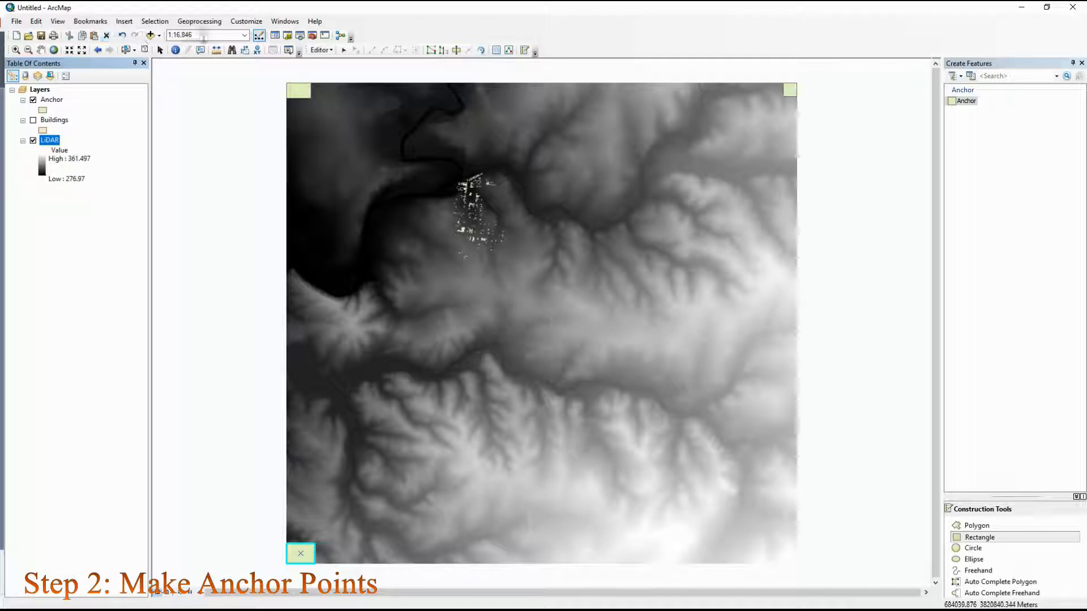
left_click(321, 50)
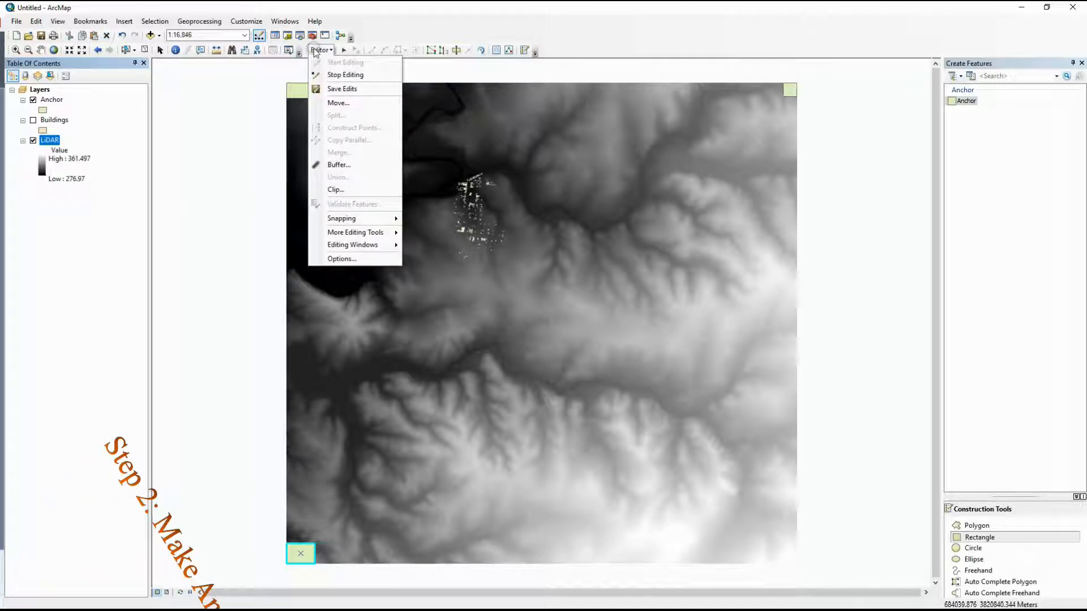
left_click(342, 89)
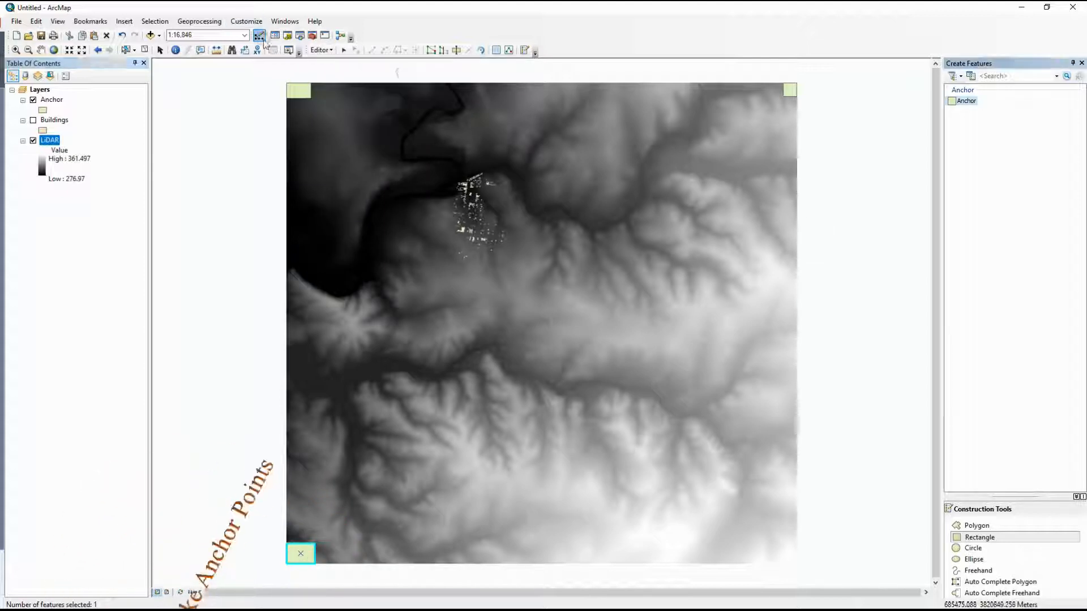
left_click(321, 50)
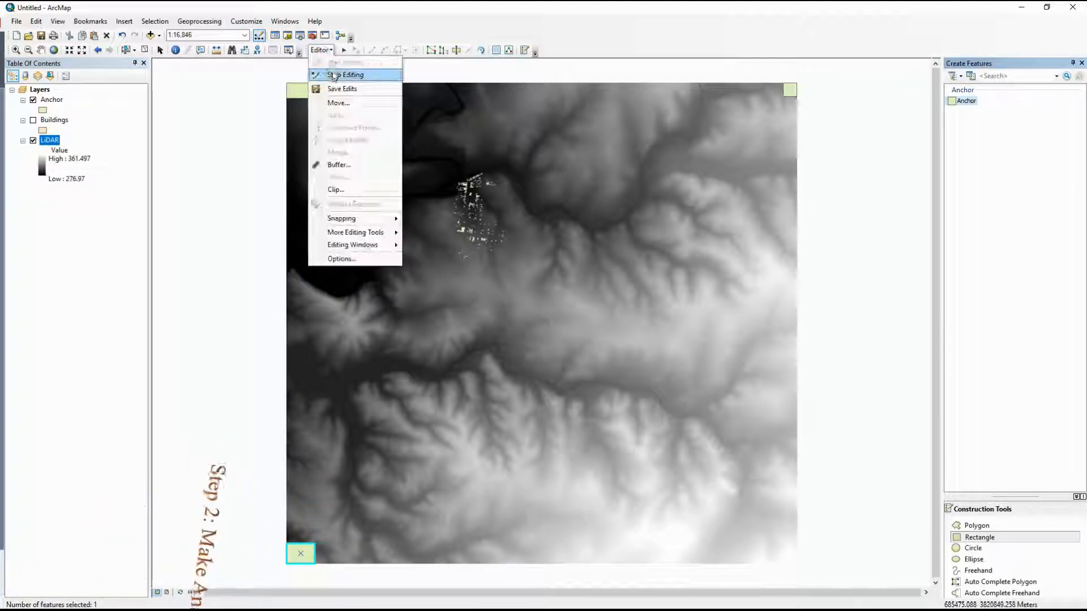
left_click(334, 75)
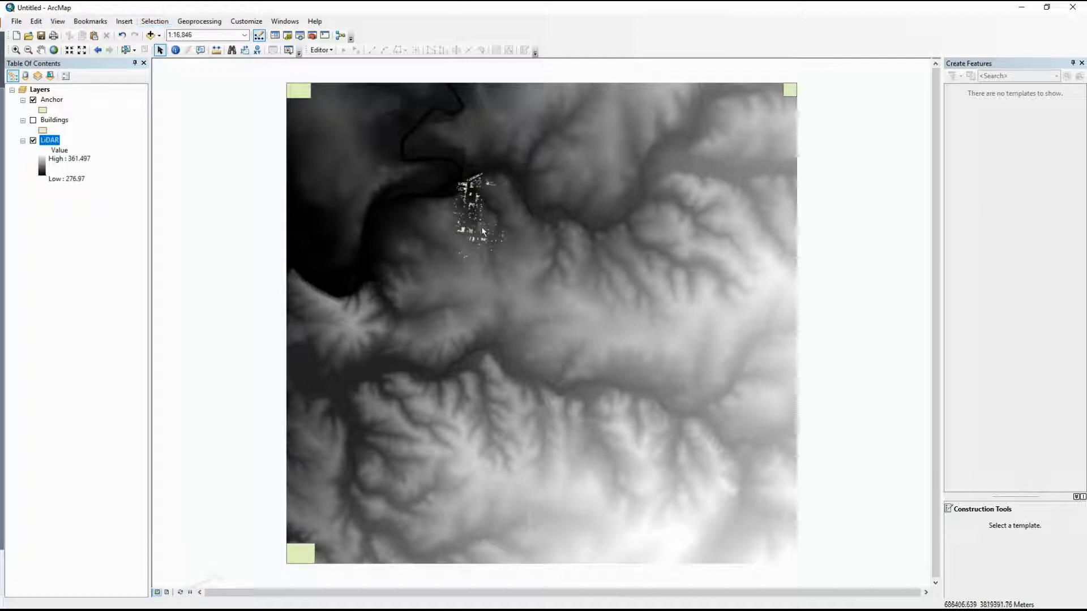
- Hide the Anchor and LiDAR layers, minimize the map and switch to the ArcScene window
left_click(33, 100)
left_click(33, 141)
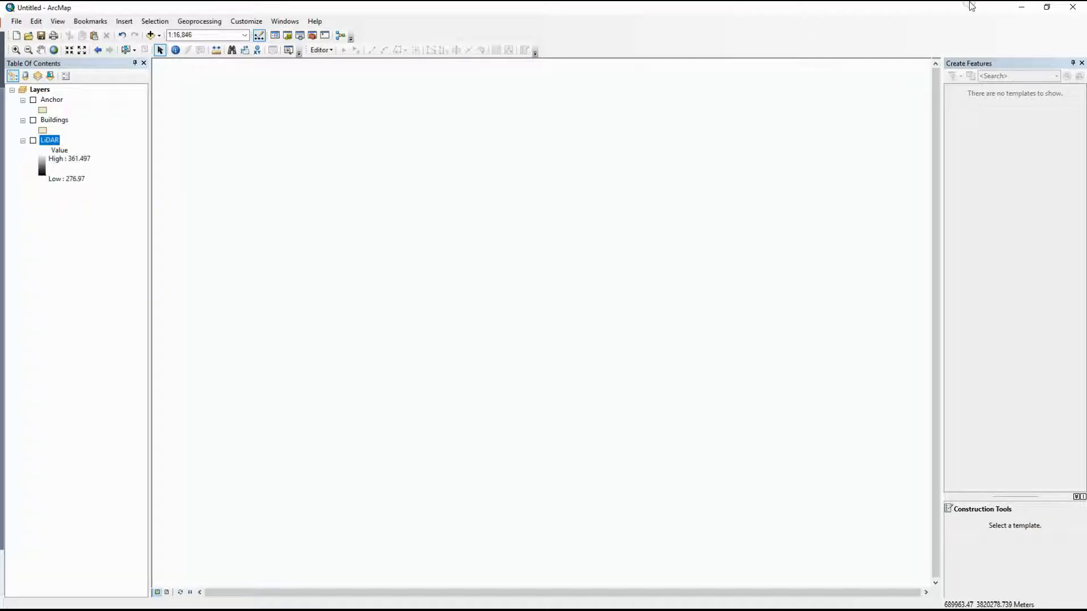
left_click(1021, 10)
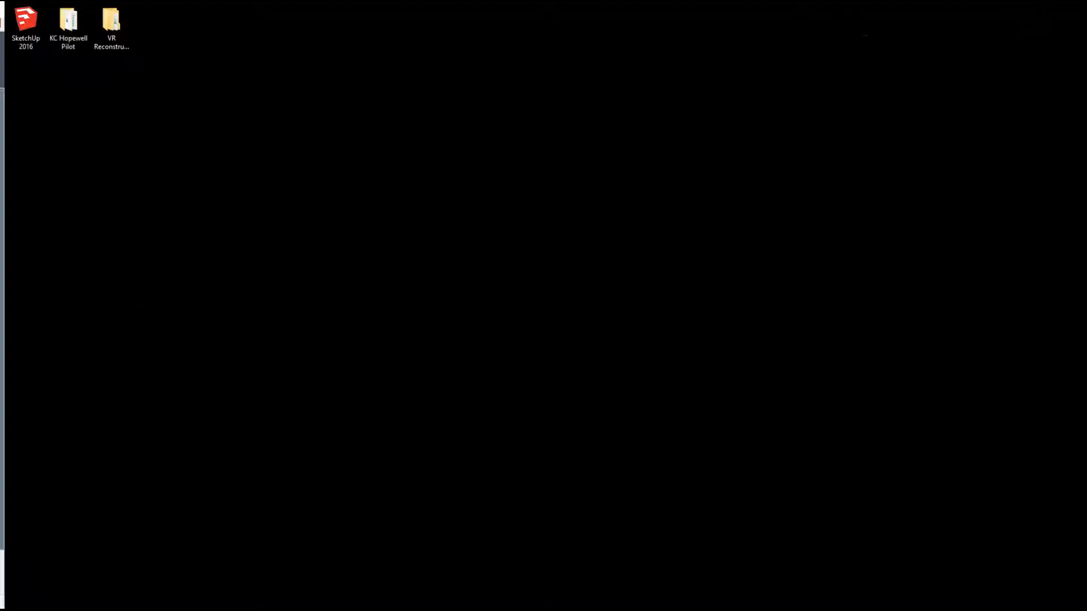
left_click(288, 597)
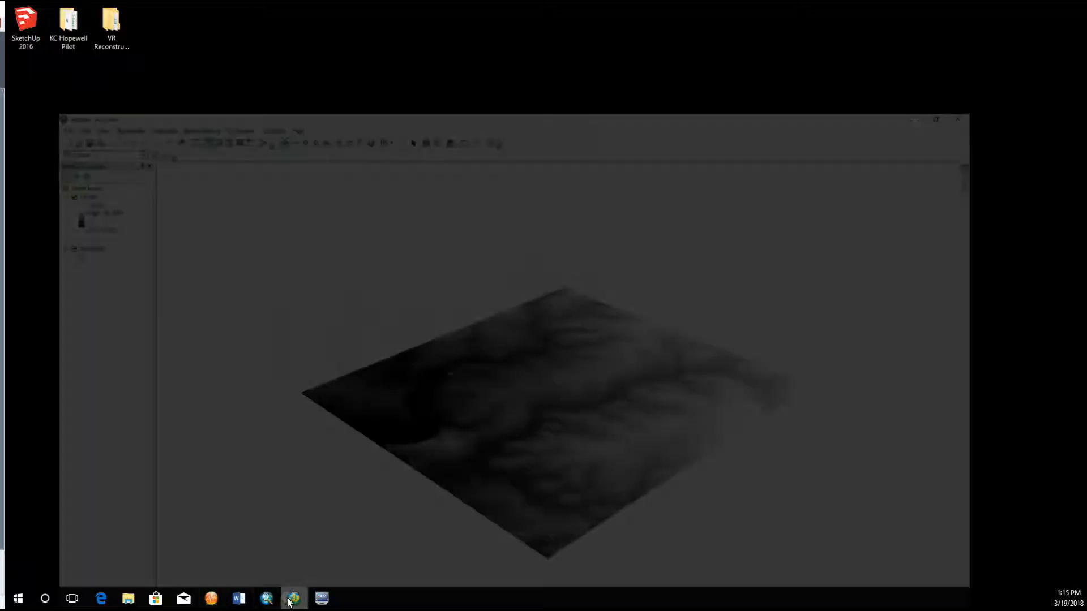
- Examine the LiDAR terrain in the 3D scene from several sides and viewing angles
left_click_drag(595, 187, 319, 306)
left_click_drag(717, 354, 323, 289)
left_click_drag(771, 392, 798, 368)
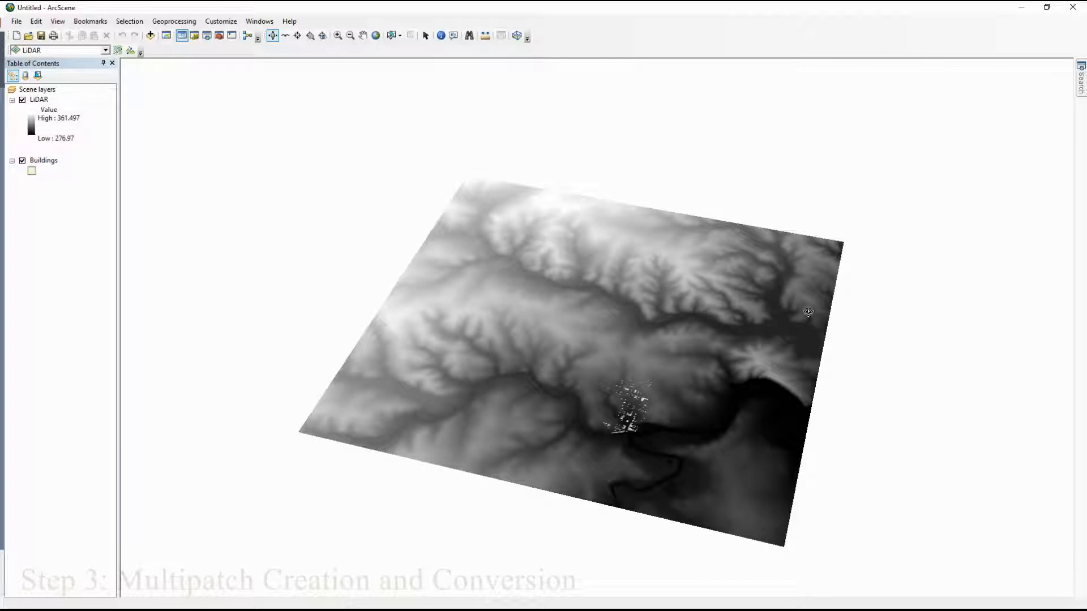
left_click_drag(893, 369, 328, 362)
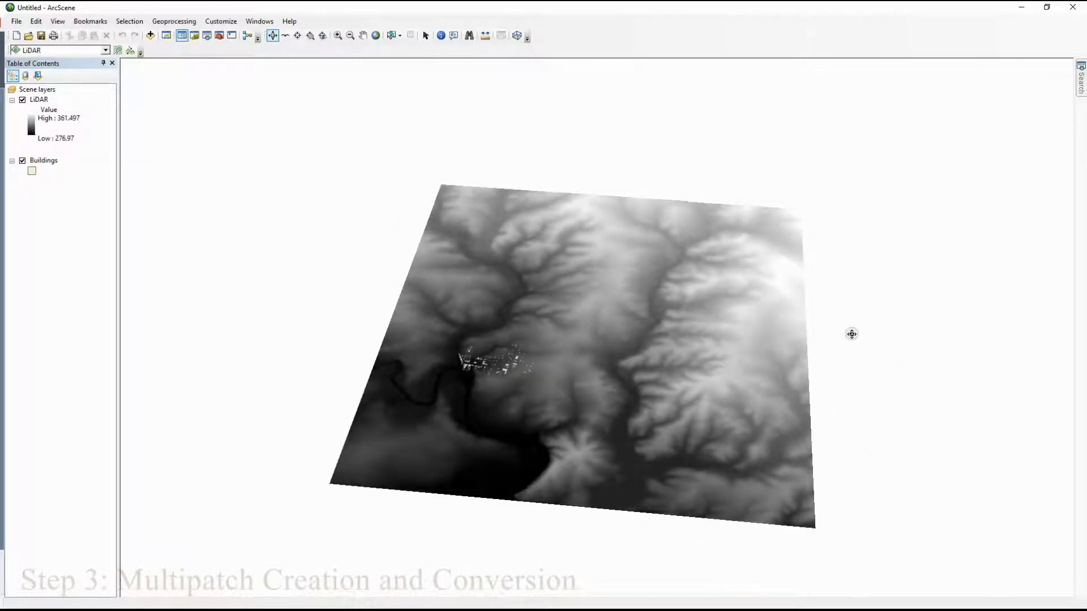
left_click_drag(851, 332, 498, 348)
left_click_drag(682, 348, 328, 306)
left_click_drag(705, 380, 982, 473)
left_click_drag(512, 348, 954, 317)
left_click_drag(461, 335, 613, 379)
scroll(745, 393, "up", 5)
left_click_drag(747, 462, 425, 394)
left_click_drag(687, 384, 480, 374)
scroll(463, 374, "down", 3)
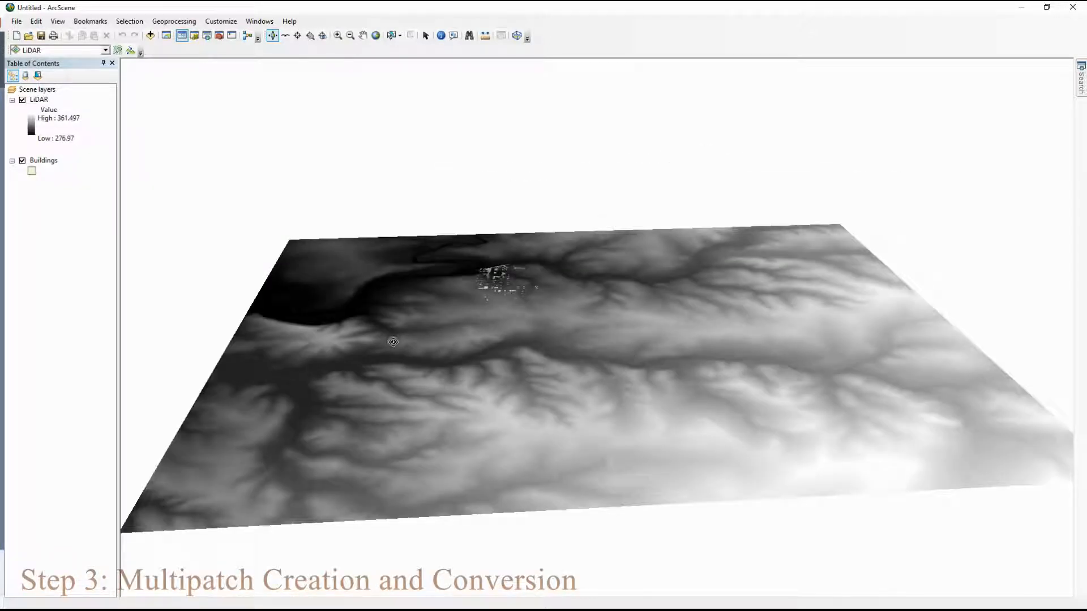
- Examine the building footprints up close and their location on the LiDAR terrain
left_click_drag(394, 342, 803, 356)
scroll(346, 380, "up", 4)
left_click_drag(215, 430, 512, 275)
scroll(581, 317, "down", 3)
scroll(581, 317, "up", 4)
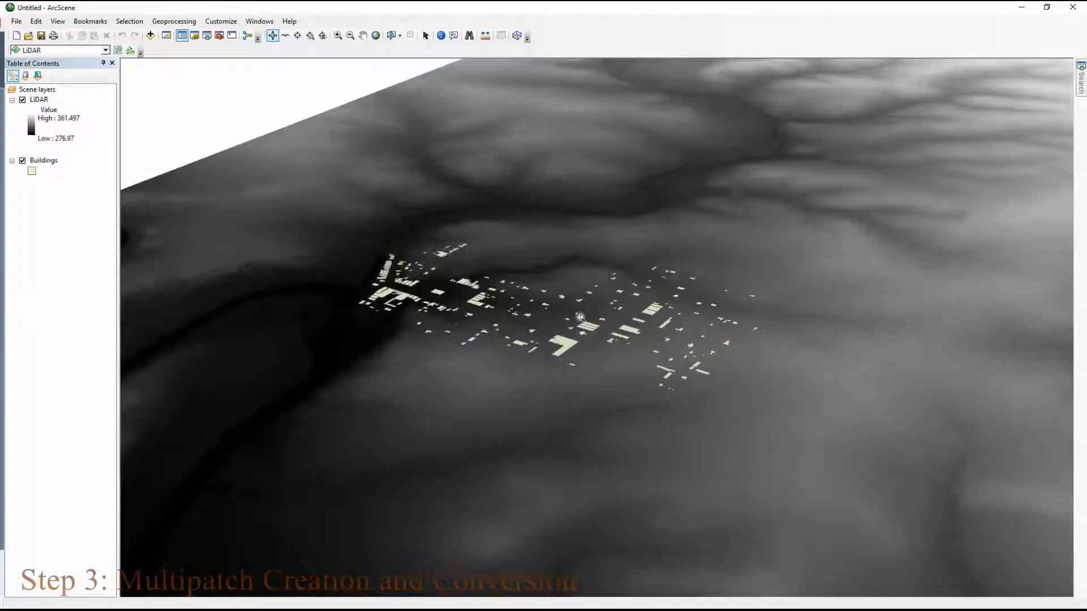
scroll(580, 317, "up", 3)
left_click_drag(459, 358, 237, 387)
scroll(592, 365, "down", 4)
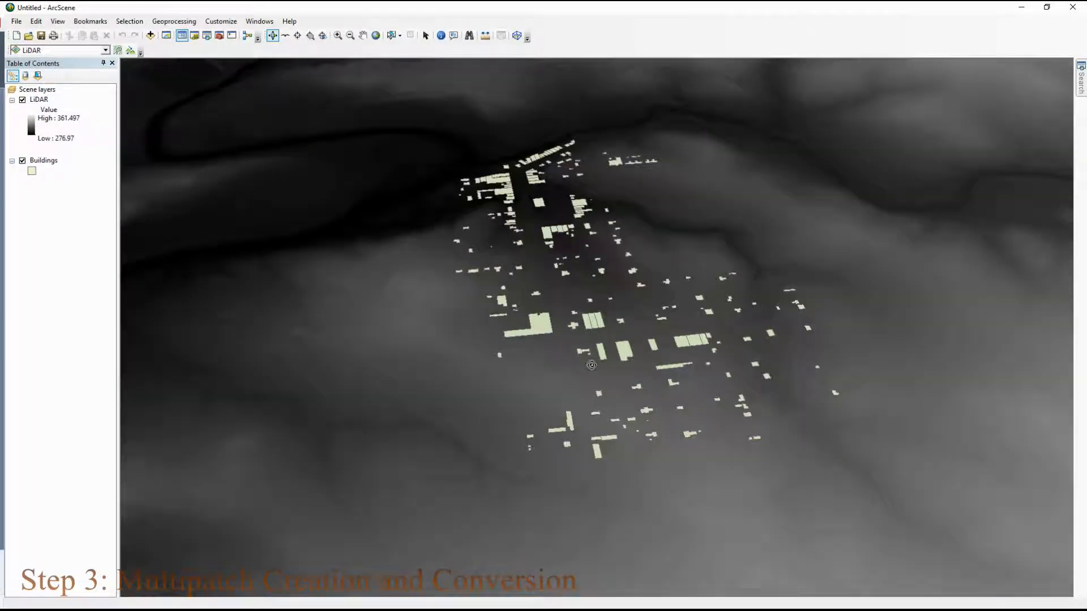
scroll(592, 365, "down", 3)
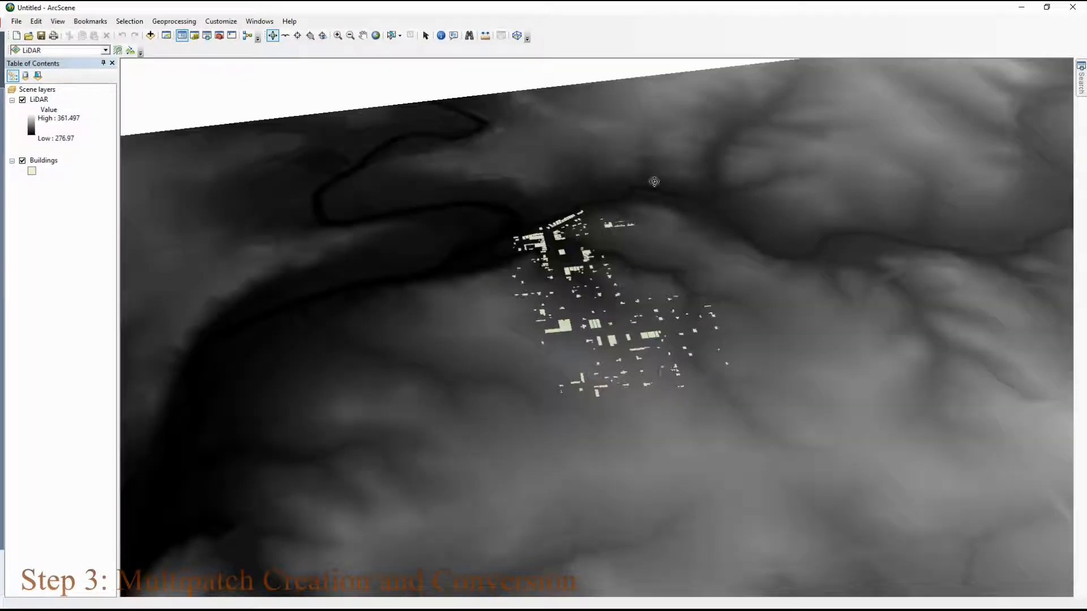
- Hide the LiDAR layer to inspect the building footprints on their own, and select the Buildings layer
left_click(23, 100)
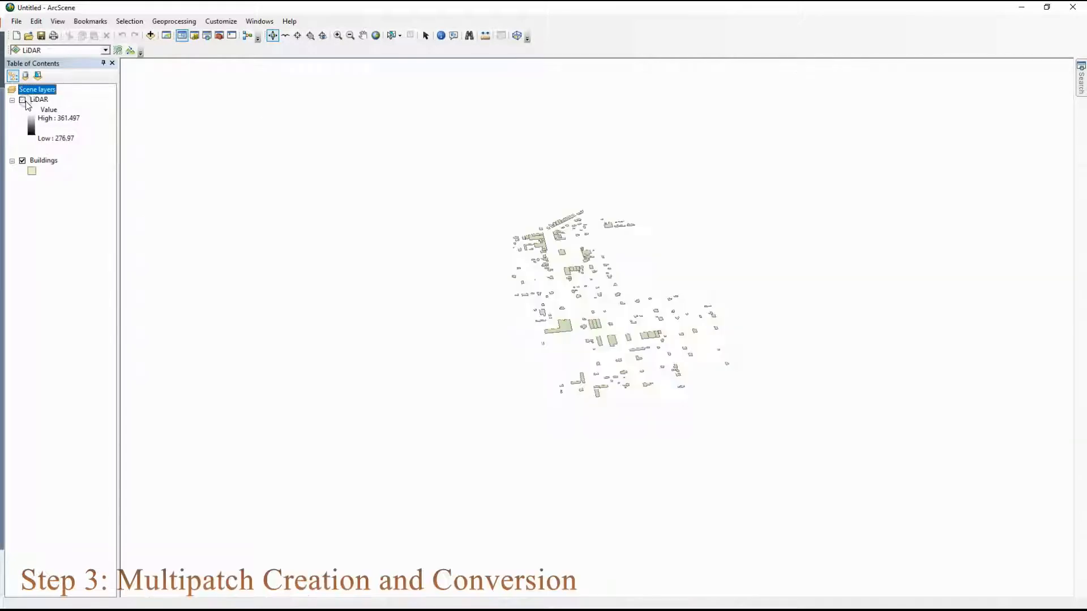
left_click_drag(466, 345, 778, 310)
left_click_drag(514, 302, 712, 299)
scroll(522, 308, "up", 8)
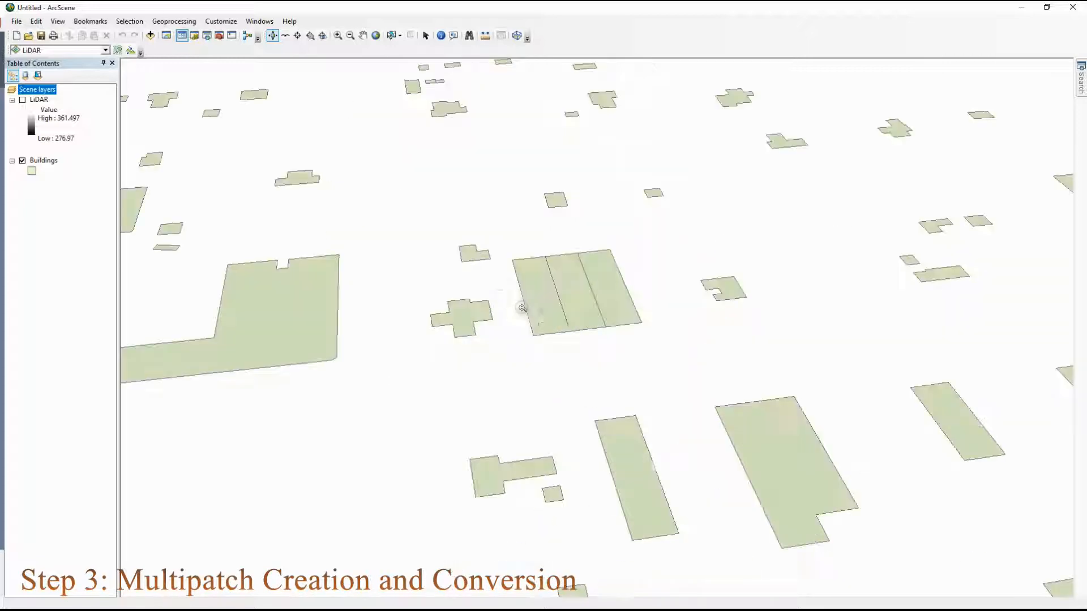
left_click_drag(486, 411, 471, 355)
left_click_drag(521, 264, 536, 373)
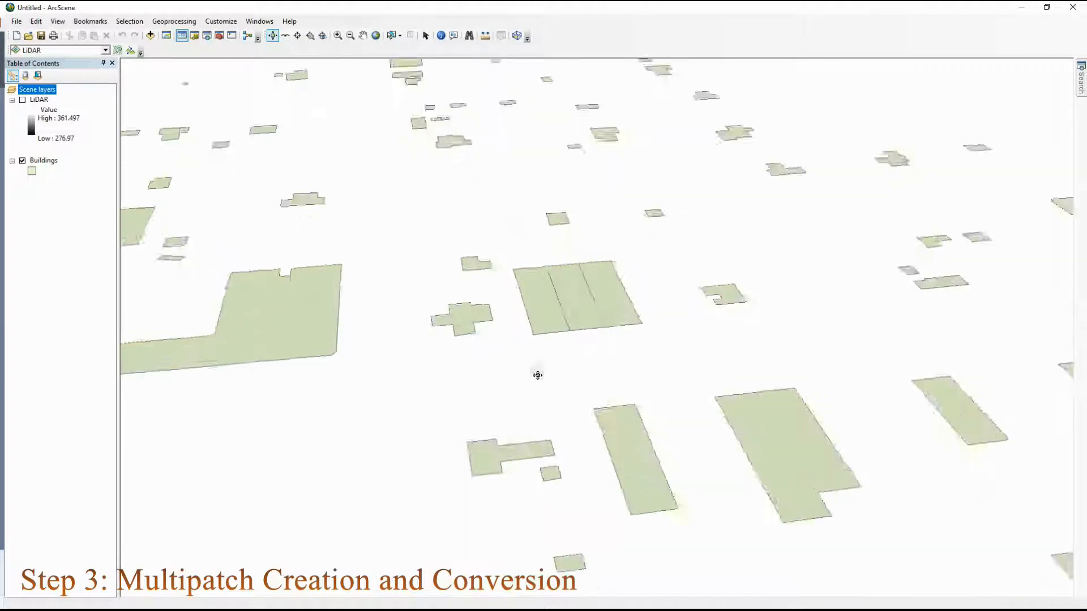
scroll(521, 307, "down", 8)
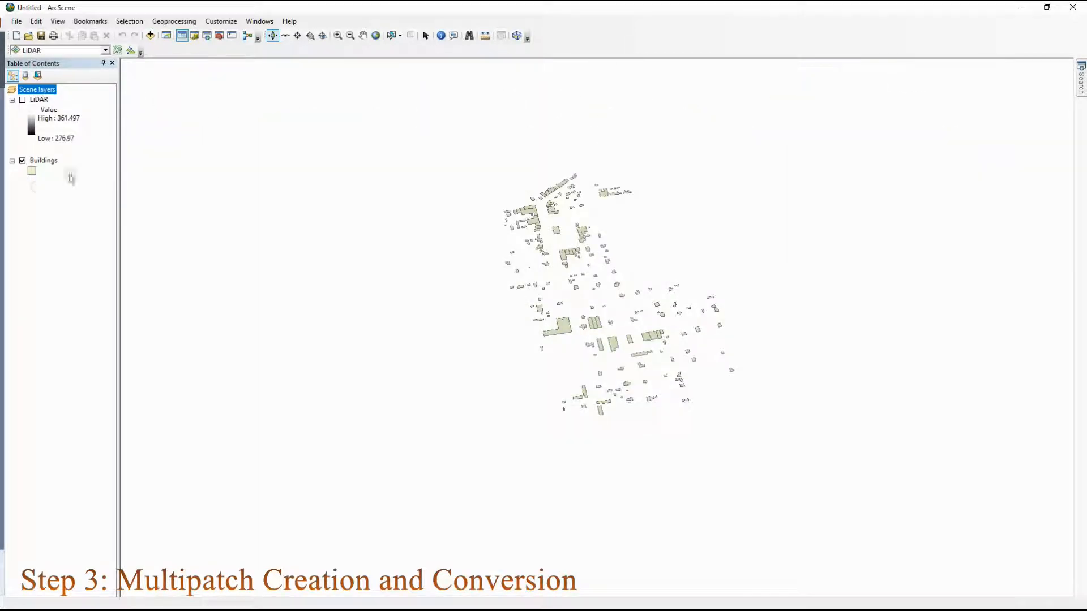
left_click(44, 161)
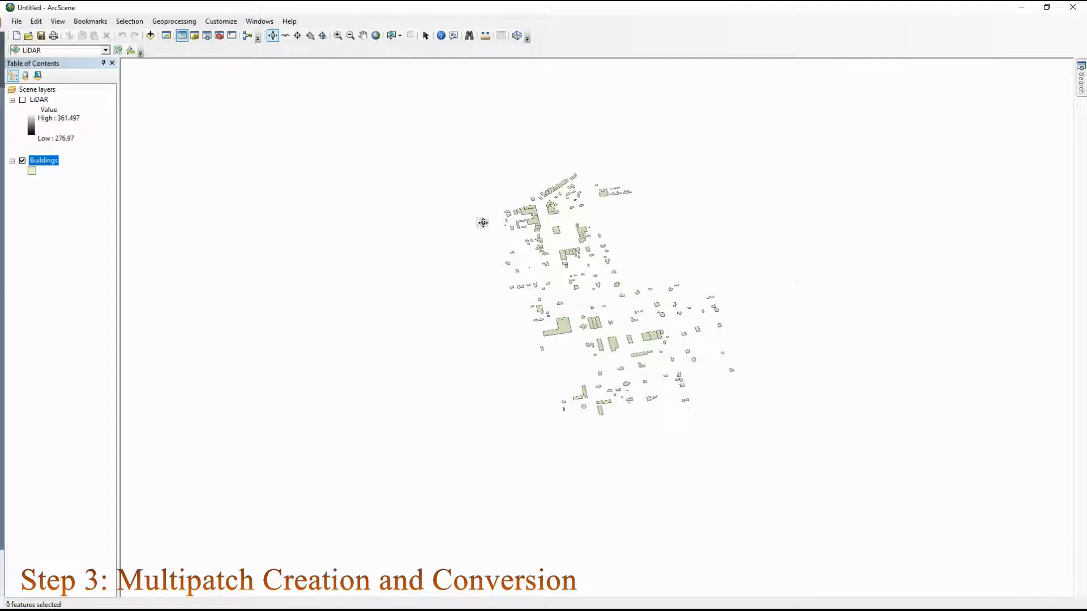
- Dock the ArcToolbox window beside the scene and open the 3D Analyst tool Layer 3D to Feature Class
left_click_drag(1, 159, 955, 154)
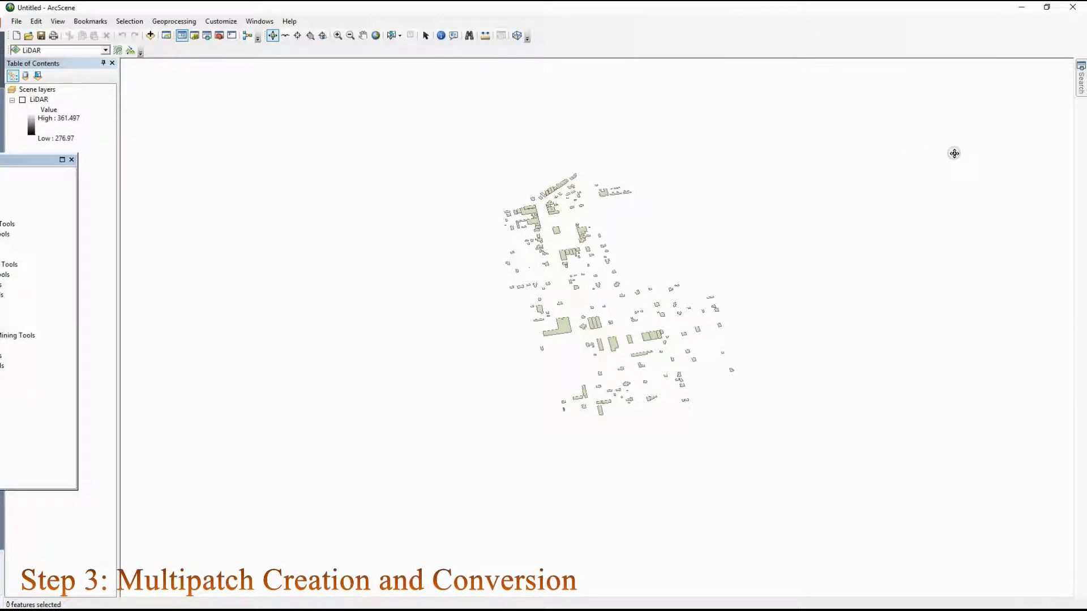
left_click_drag(38, 166, 1062, 335)
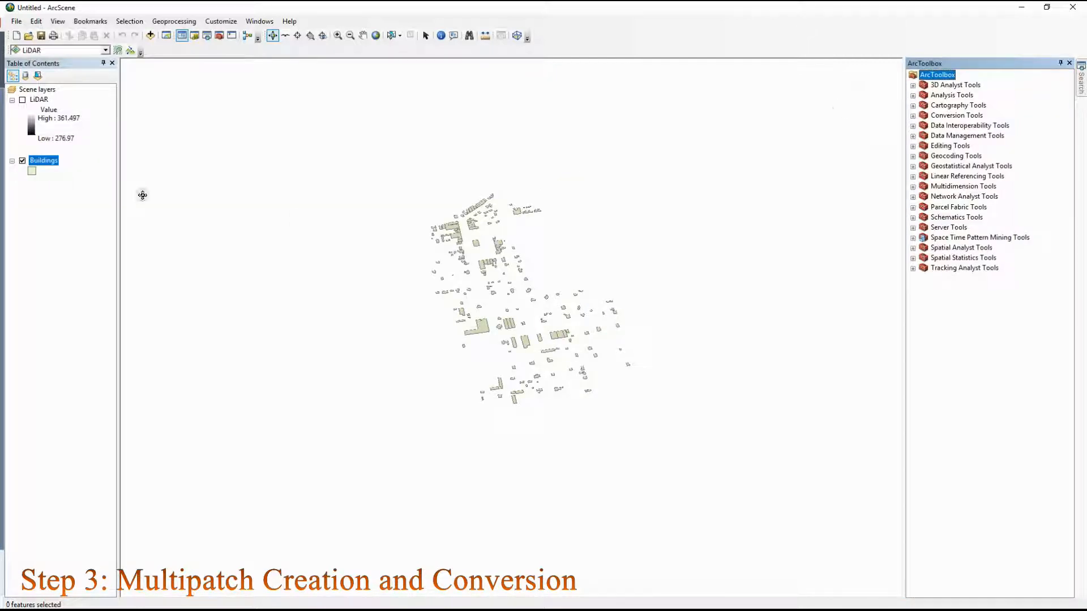
left_click(913, 86)
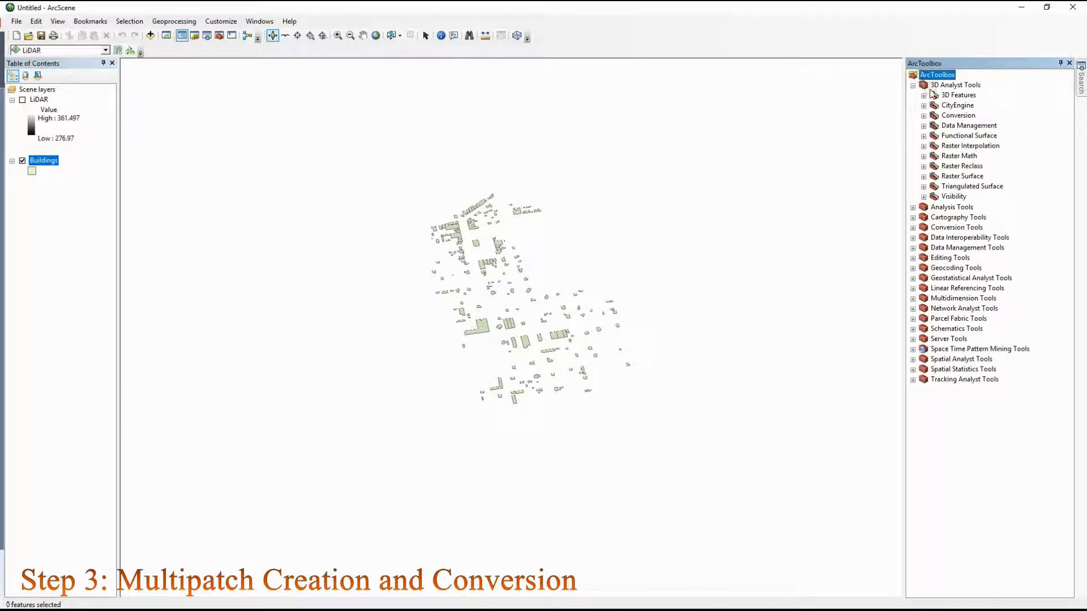
left_click(924, 115)
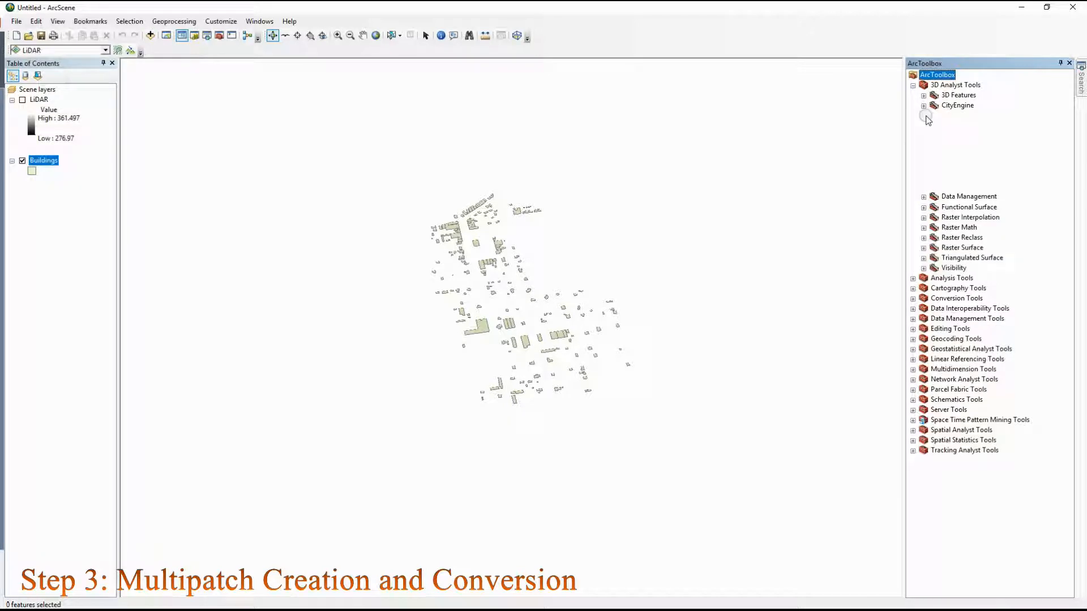
double_click(976, 187)
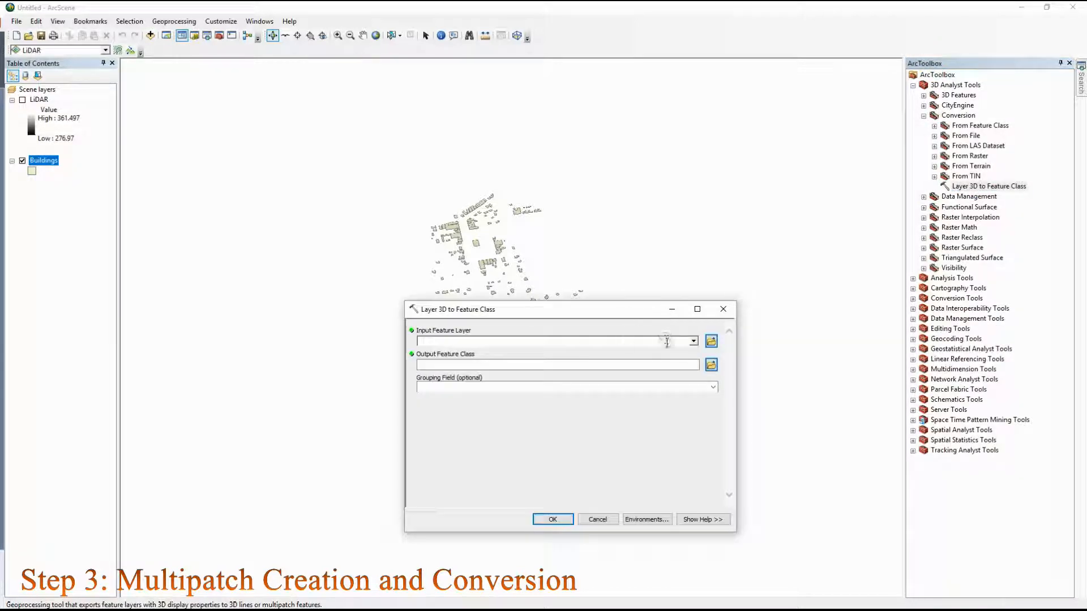
- Set Buildings as the input feature layer and BuildingsModel in VRTutorial.gdb as the output feature class
left_click(691, 342)
left_click(441, 352)
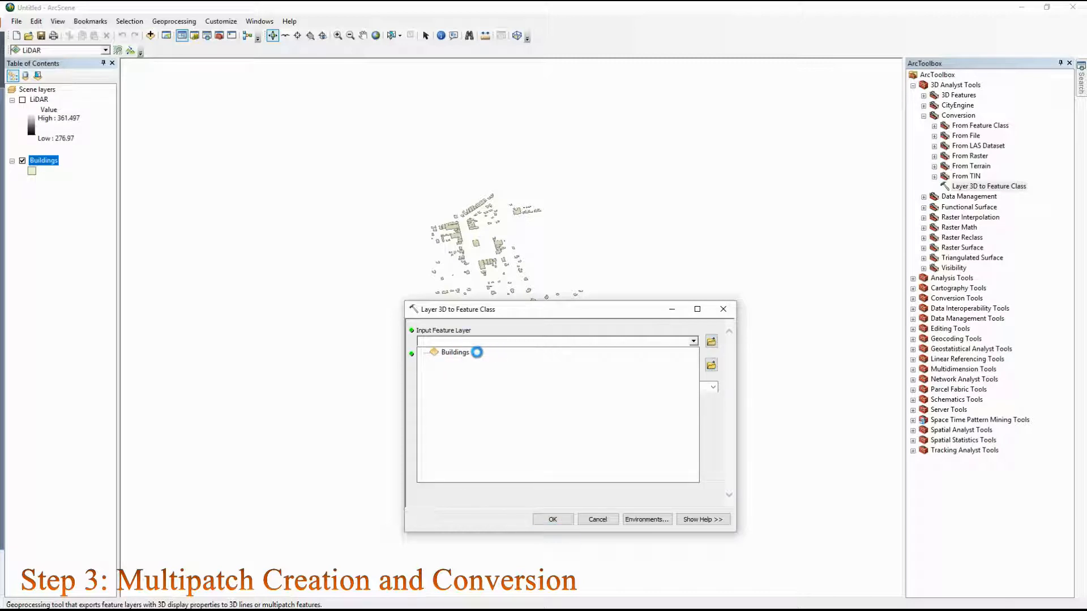
left_click(712, 365)
left_click(480, 375)
left_click(690, 480)
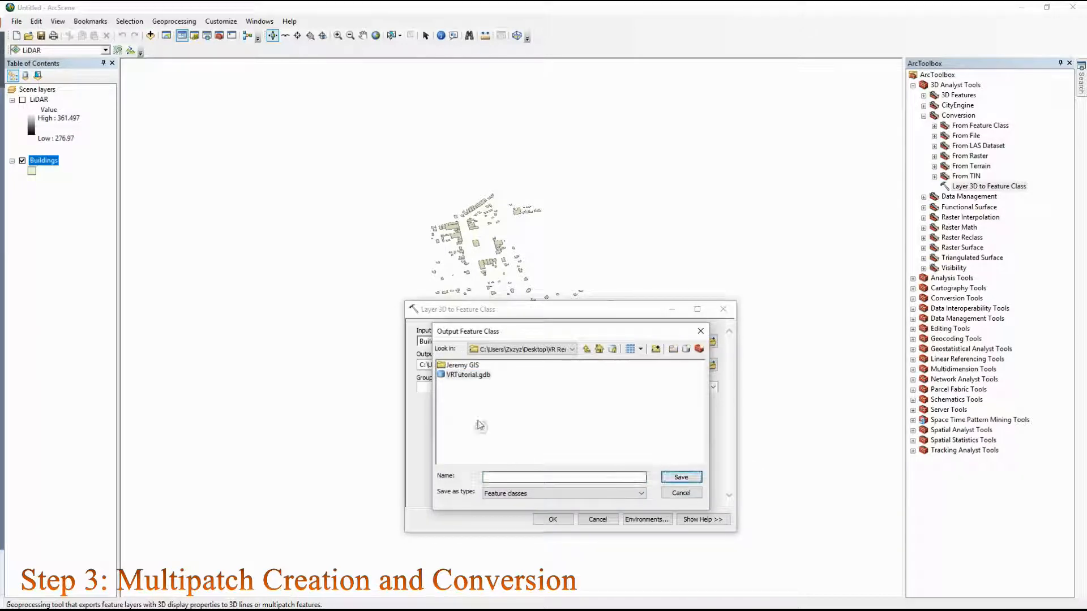
double_click(468, 375)
left_click(600, 477)
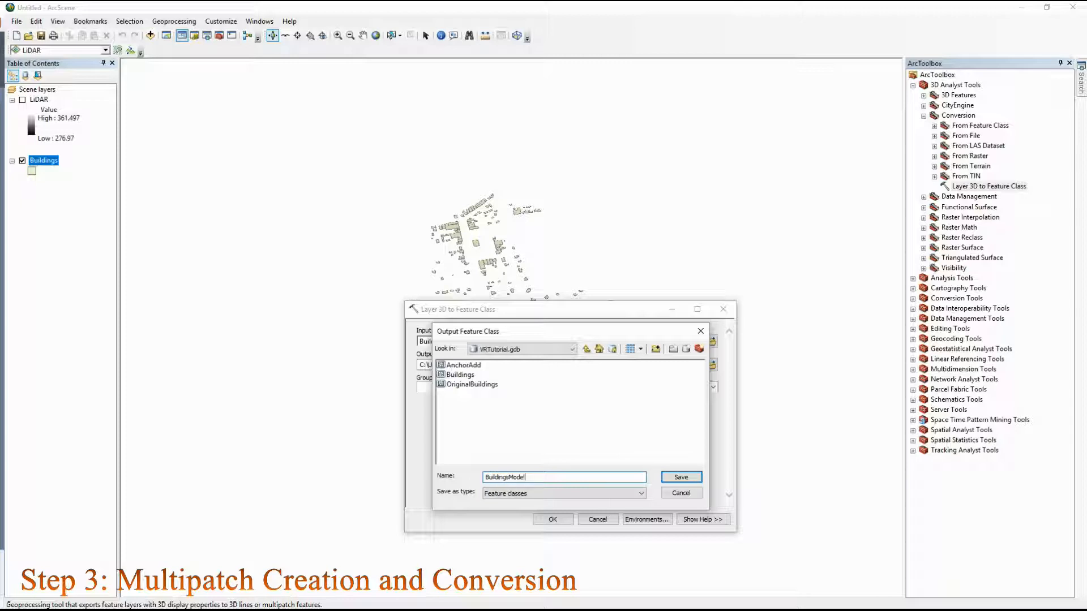
left_click(681, 477)
- Choose OBJECTID as the grouping field and run the Layer 3D to Feature Class conversion
left_click(713, 387)
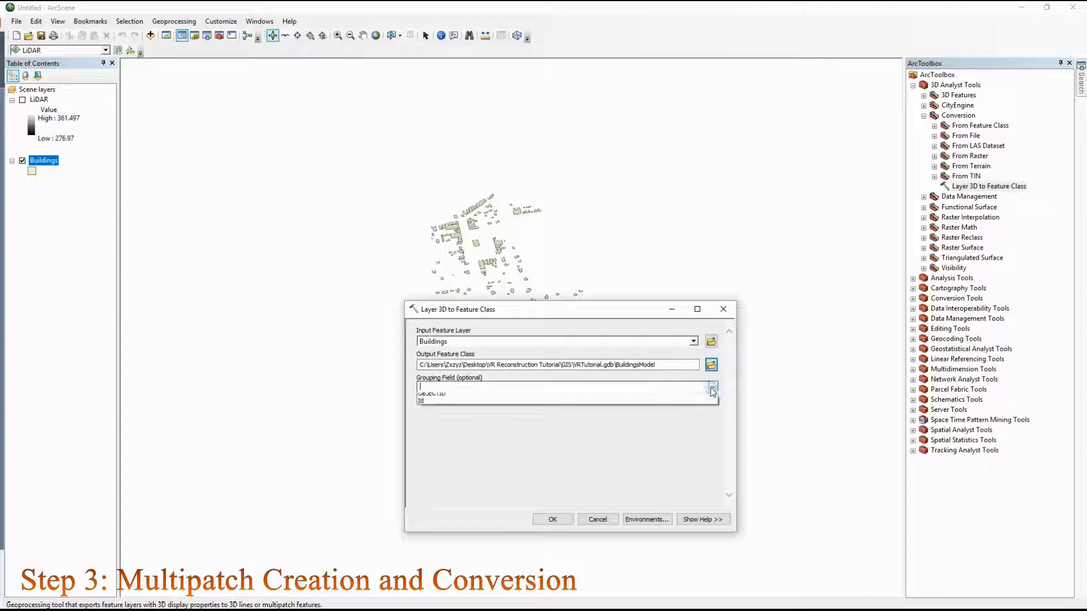
left_click(442, 396)
left_click(542, 520)
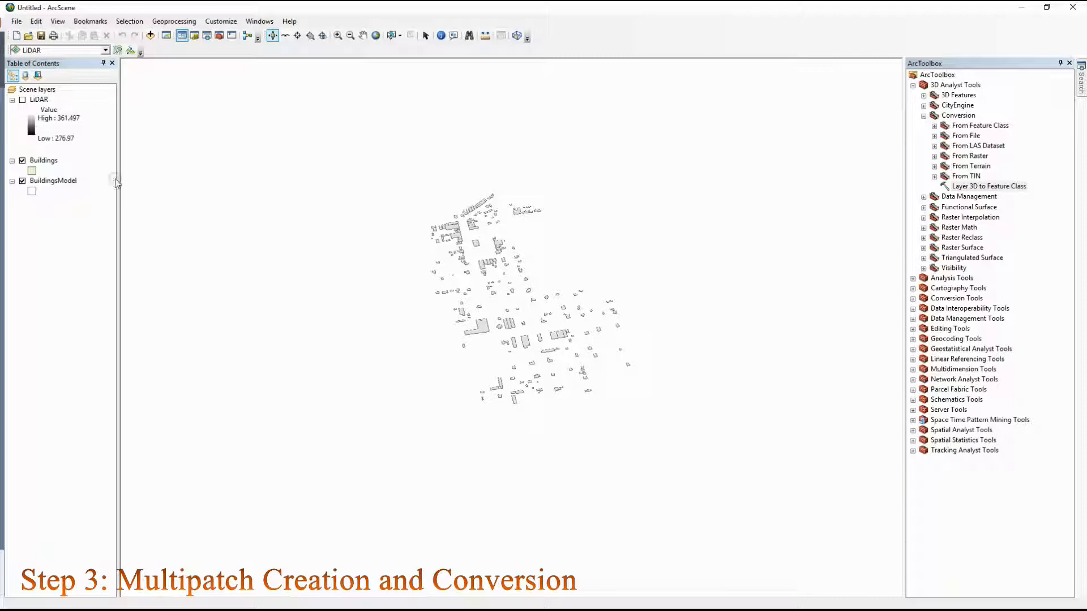
- Hide the Buildings layer and give the BuildingsModel layer the Sunset Orange symbol
left_click(23, 161)
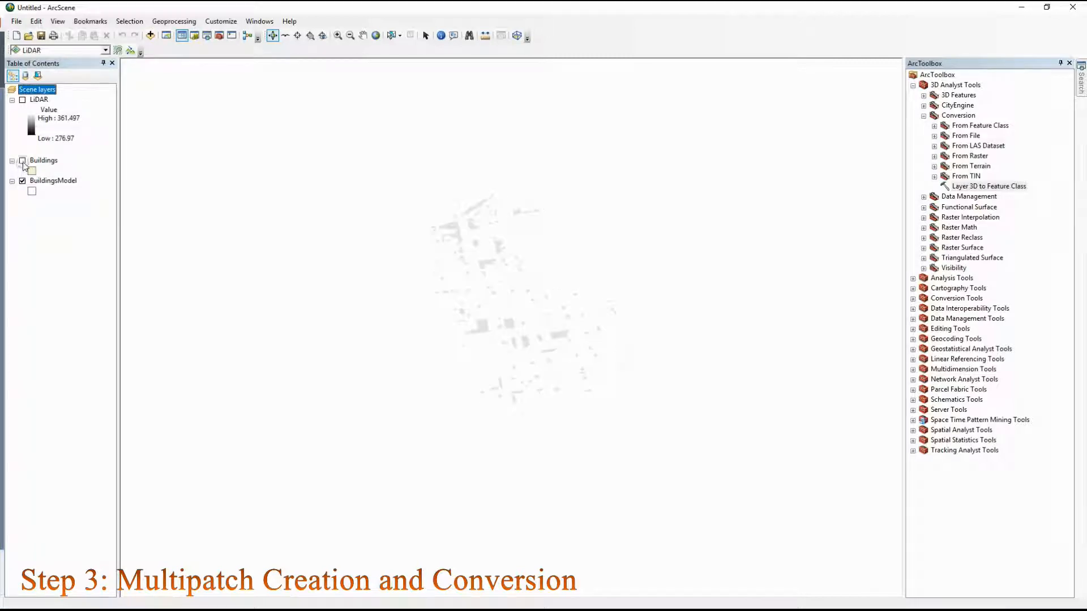
left_click(32, 192)
left_click(470, 244)
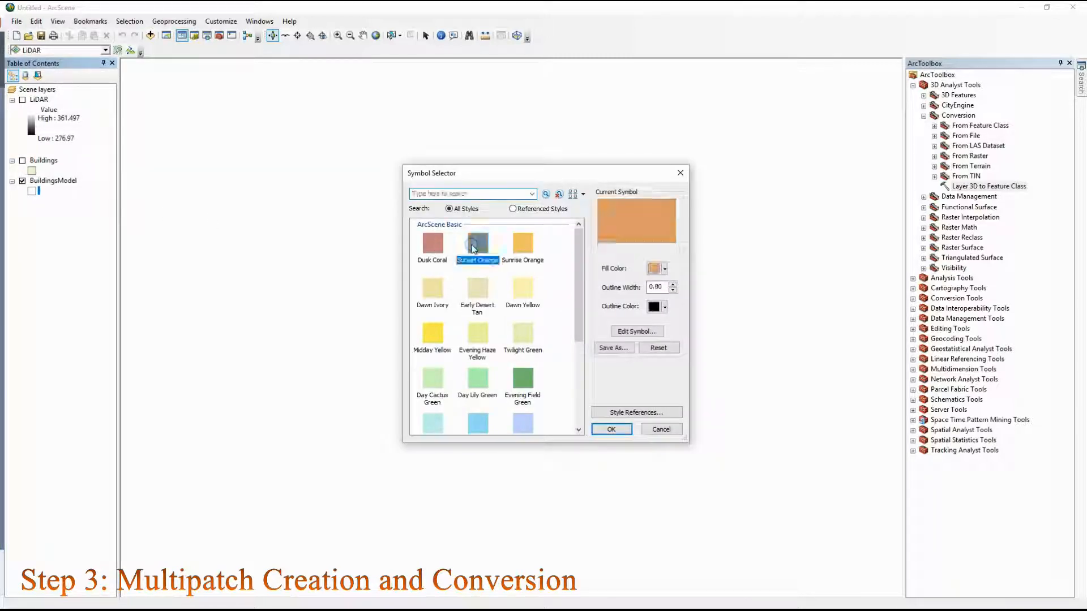
left_click(612, 429)
- Examine the BuildingsModel features up close in the scene and check the shape type in their attribute table
left_click_drag(360, 296, 525, 309)
scroll(521, 339, "down", 5)
mouse_move(499, 368)
left_mouse_down()
mouse_move(610, 251)
mouse_move(468, 381)
mouse_move(484, 373)
left_mouse_up()
left_click_drag(582, 333, 518, 325)
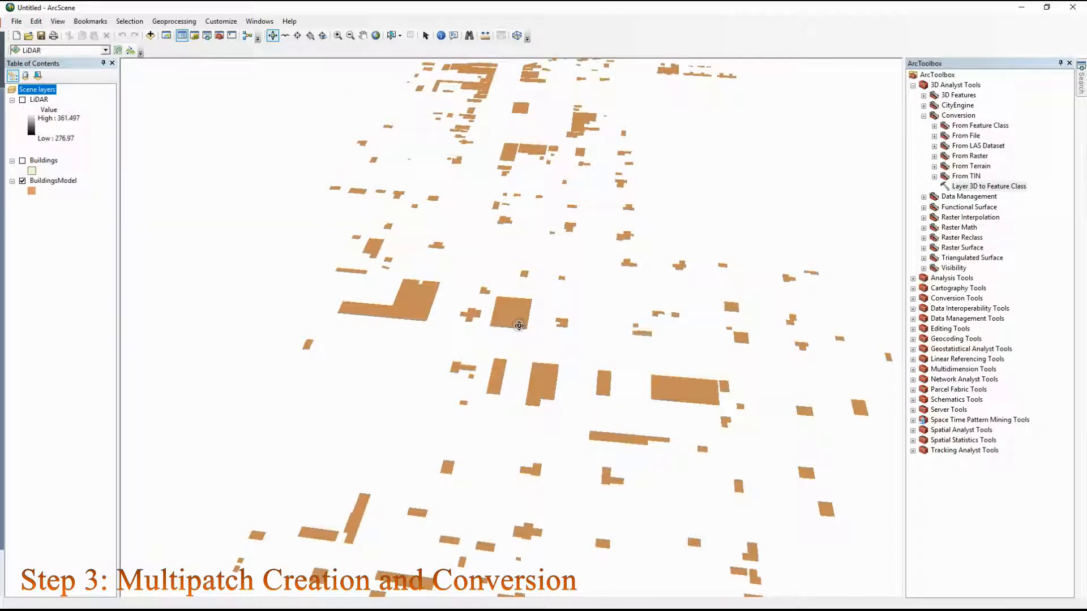
left_click(53, 181)
right_click(53, 181)
left_click(70, 237)
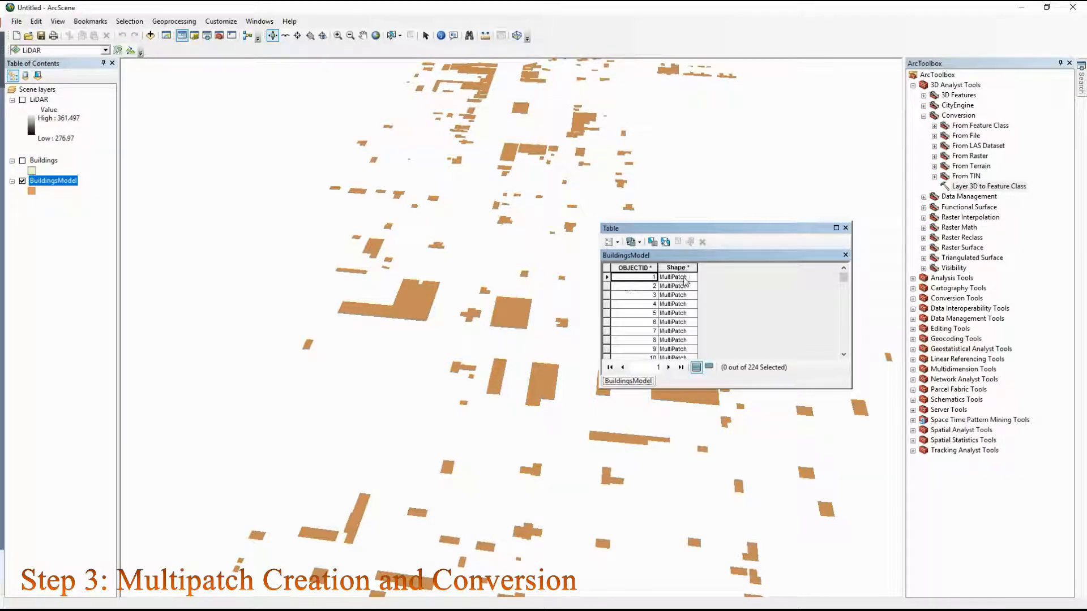
scroll(684, 279, "down", 20)
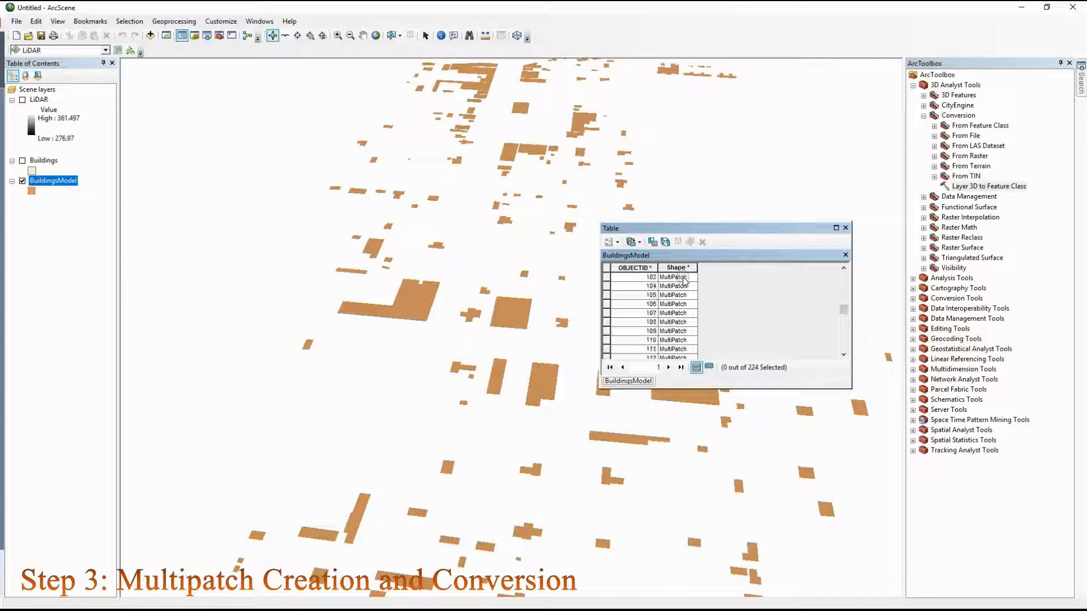
left_click(846, 229)
- Examine the Buildings attribute table, zooming to the first three records and reading their shape, length and area fields
right_click(43, 161)
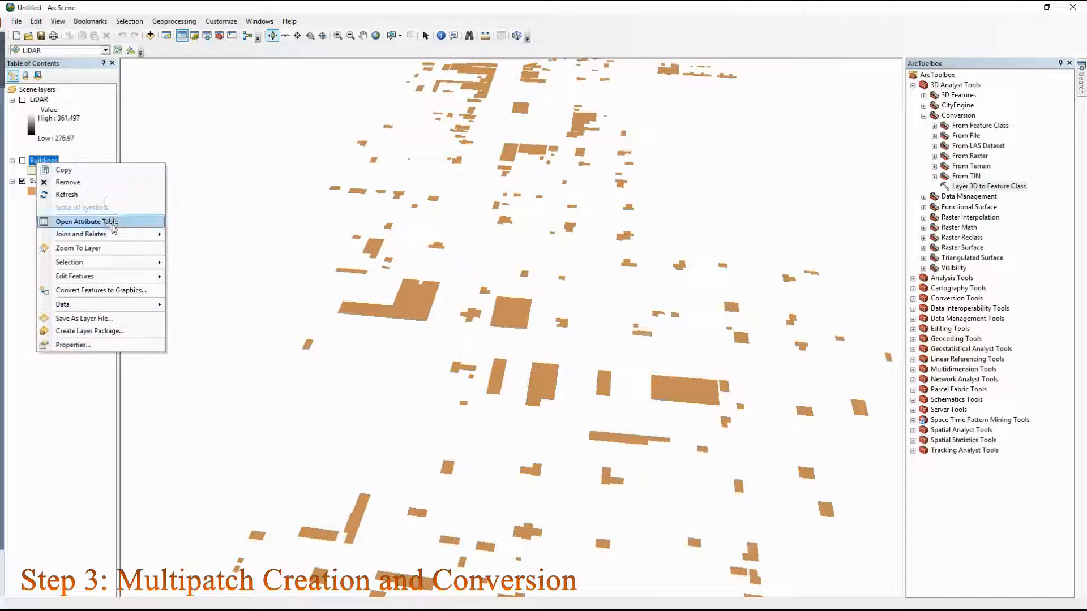
left_click(86, 221)
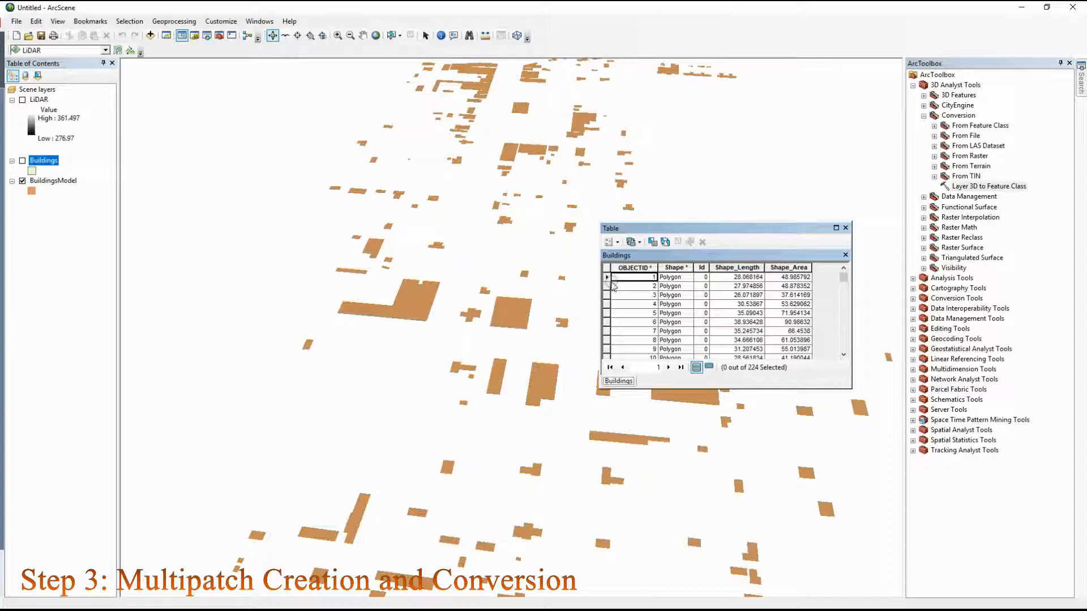
double_click(607, 278)
double_click(606, 286)
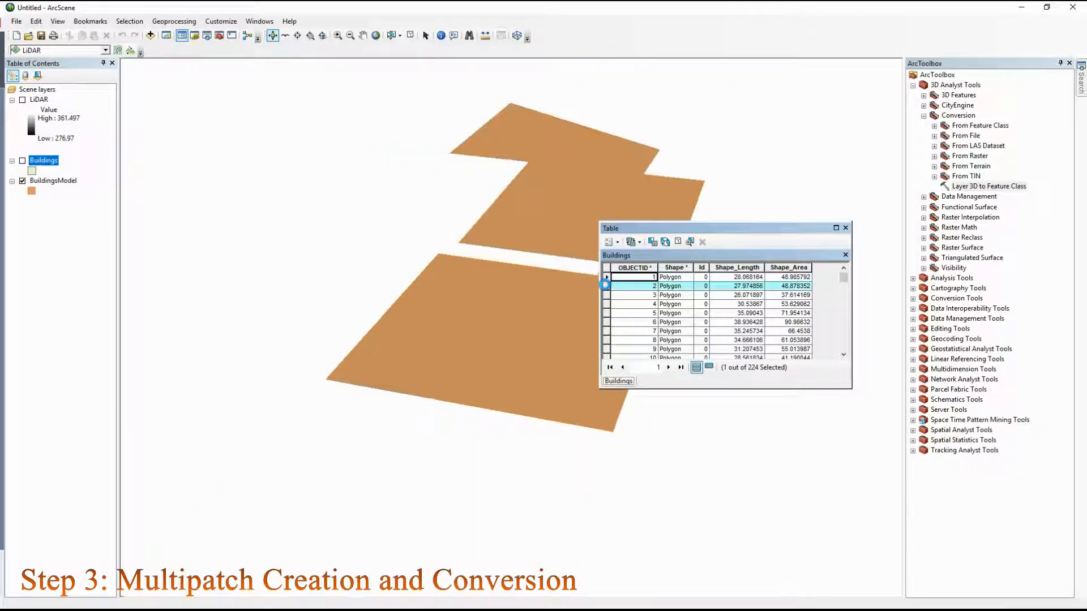
double_click(607, 295)
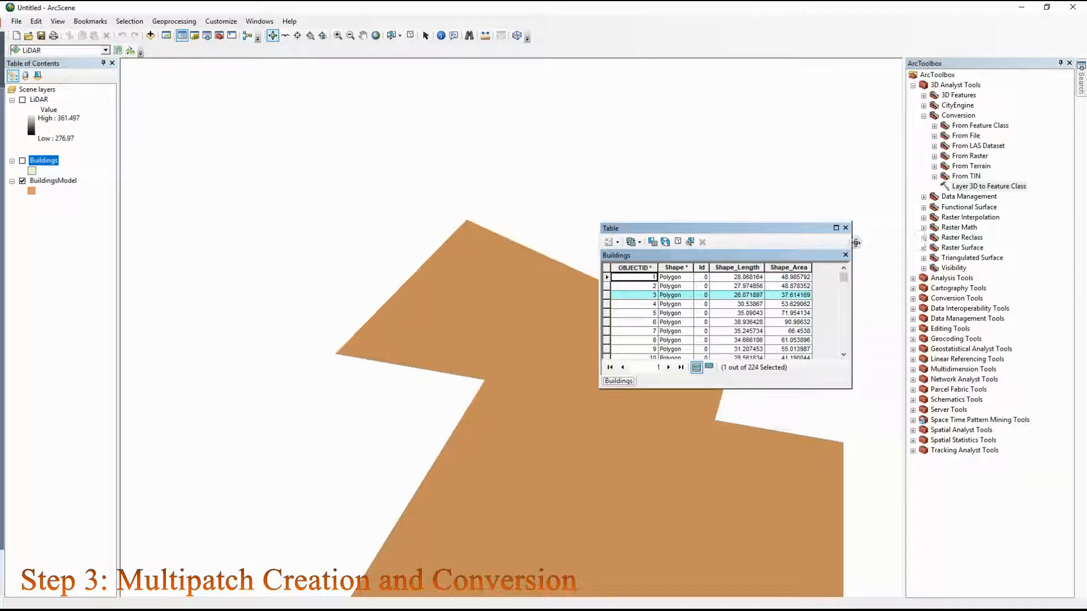
scroll(753, 320, "down", 6)
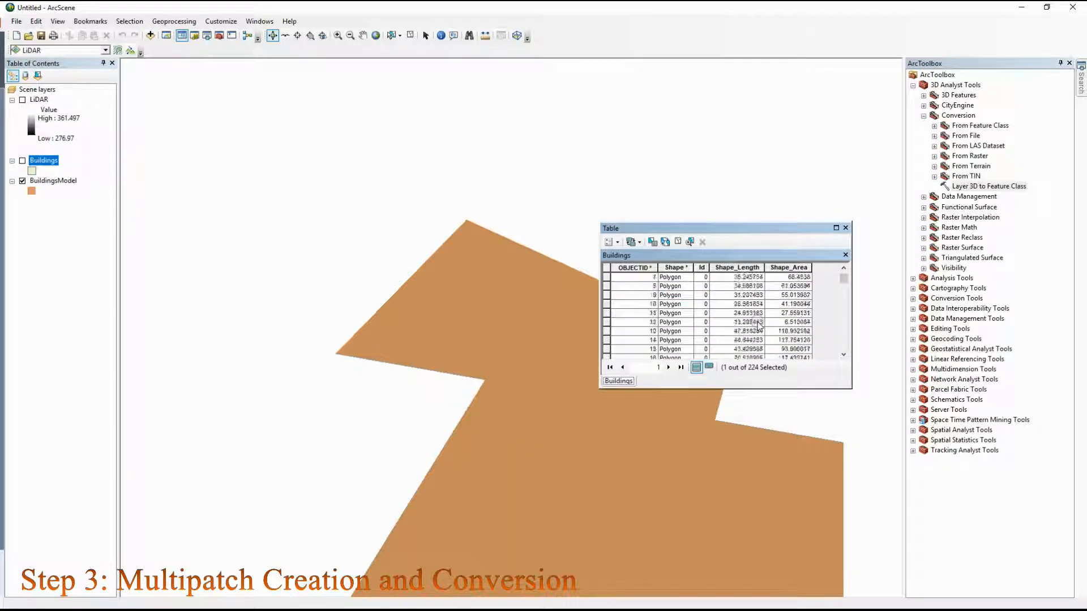
scroll(714, 291, "down", 3)
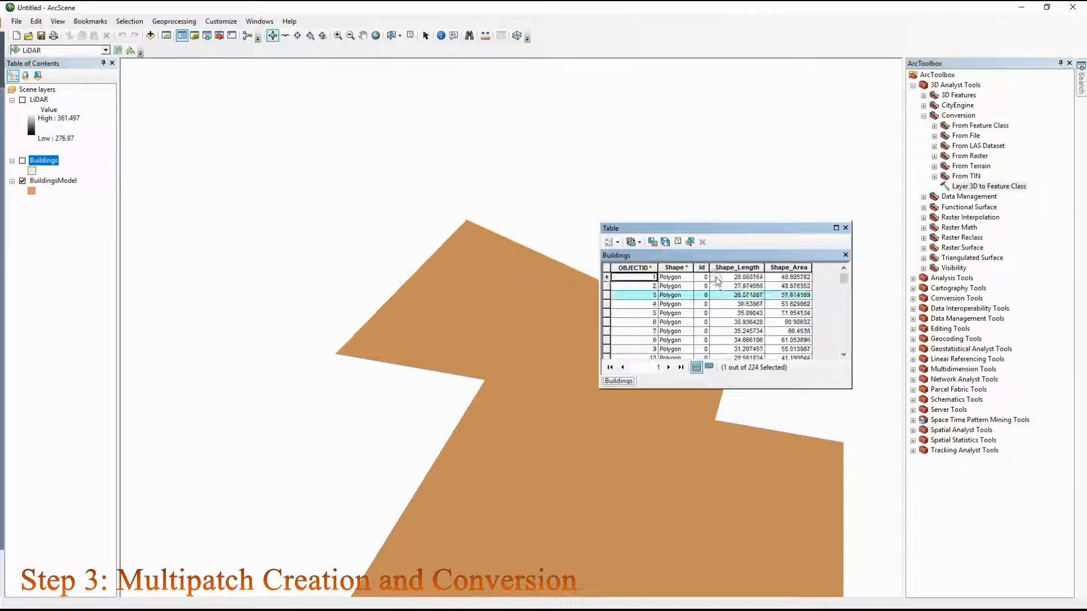
scroll(703, 283, "down", 20)
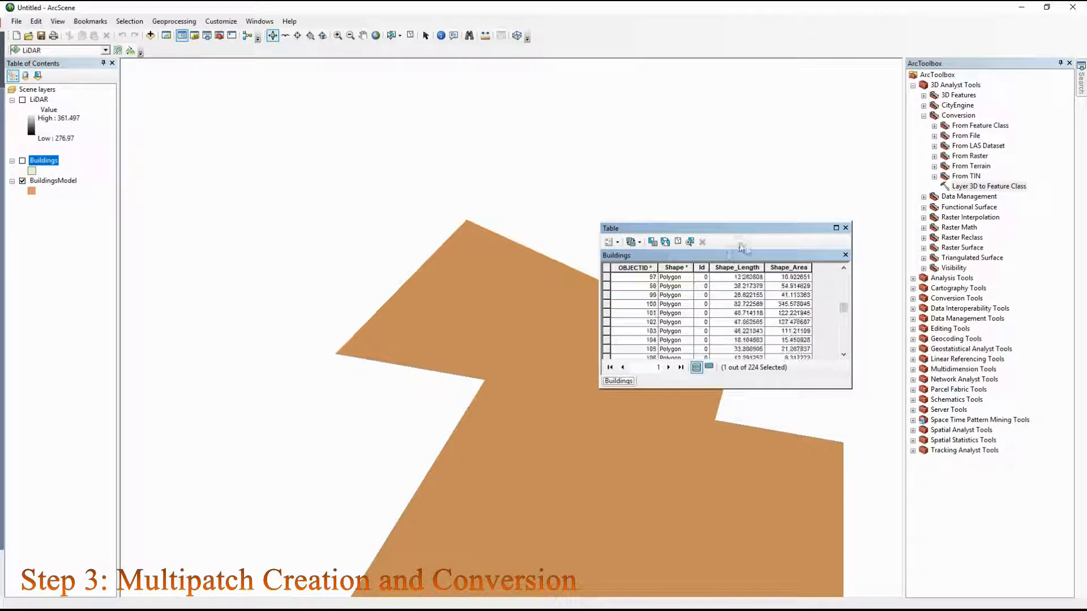
scroll(704, 304, "down", 8)
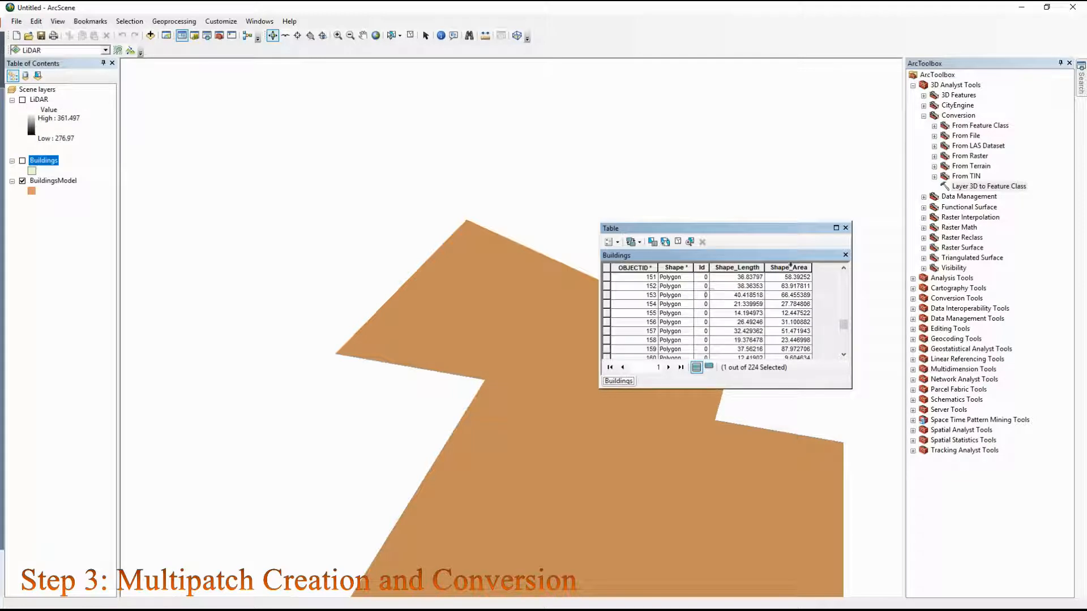
left_click(846, 227)
- Inspect the BuildingsModel multipatches from near and far, switching the layer's visibility off and on
scroll(553, 328, "down", 10)
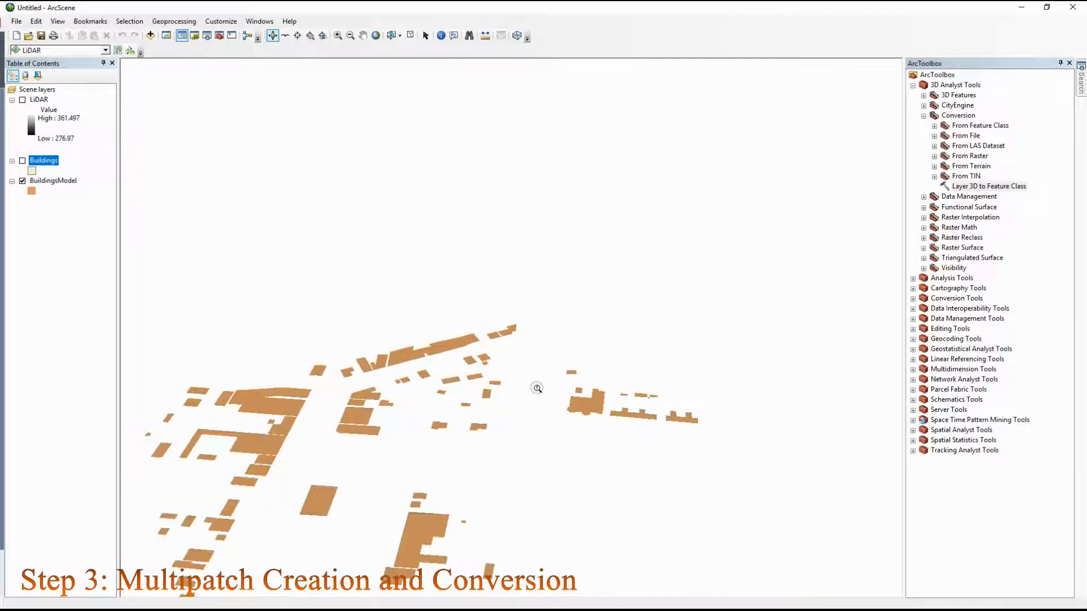
scroll(537, 388, "down", 3)
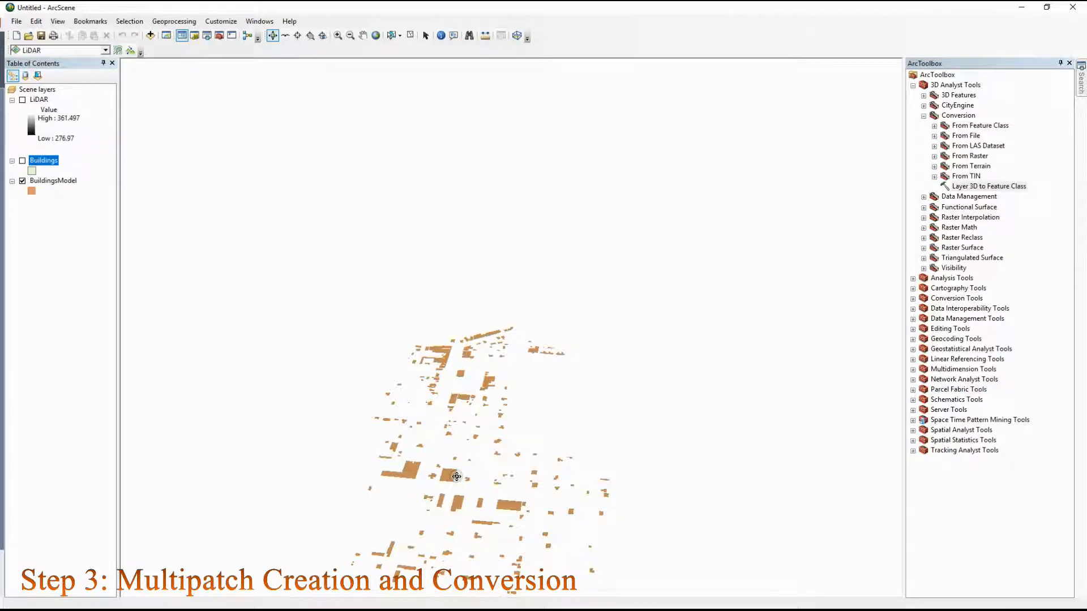
scroll(456, 477, "up", 10)
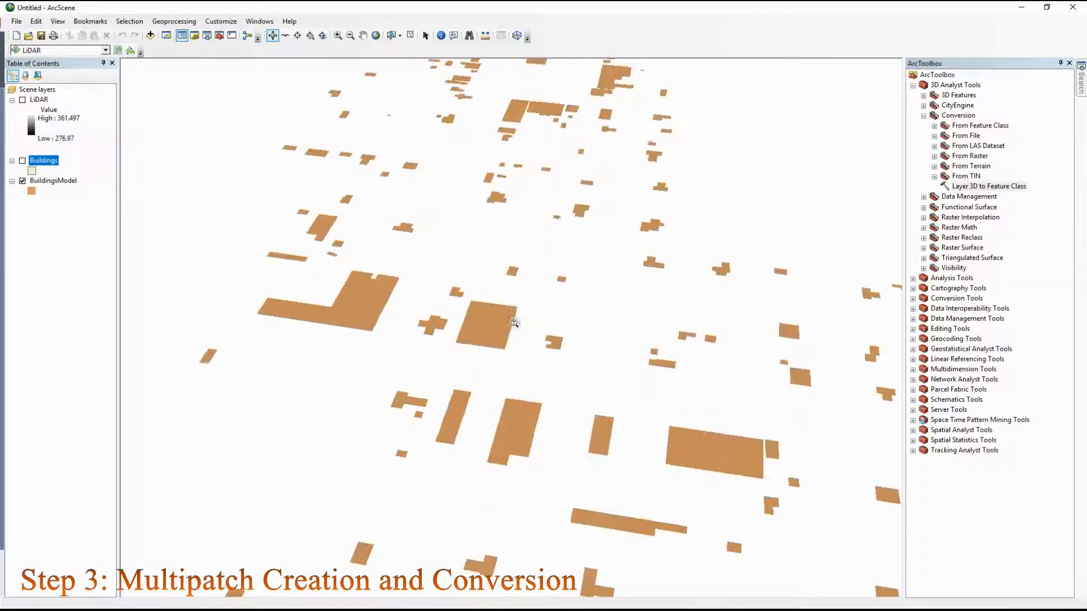
left_click_drag(515, 323, 512, 283)
left_click_drag(543, 358, 483, 393)
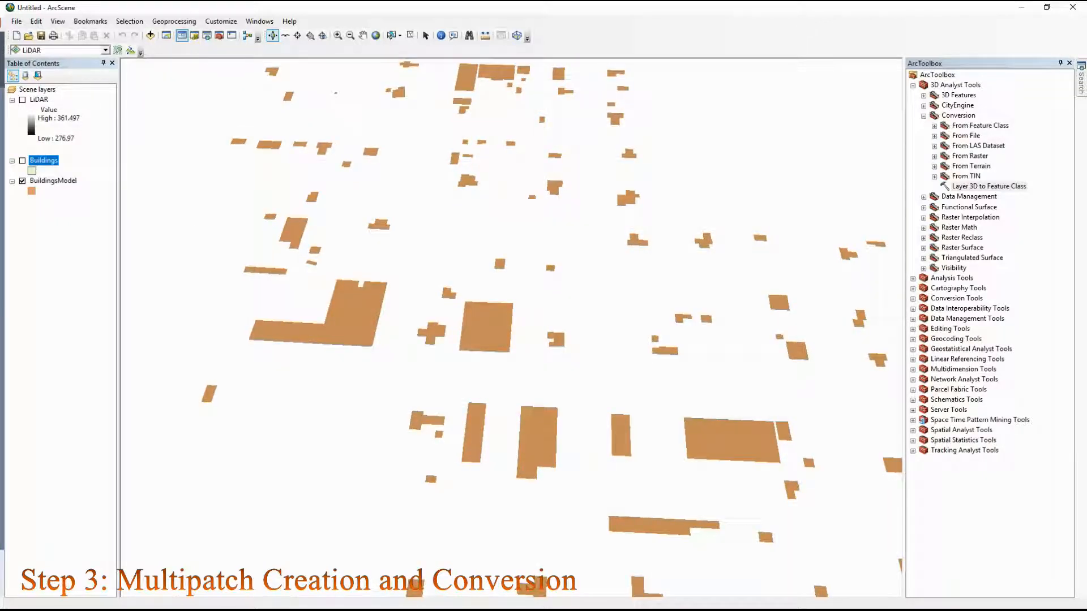
left_click(22, 181)
left_click(22, 181)
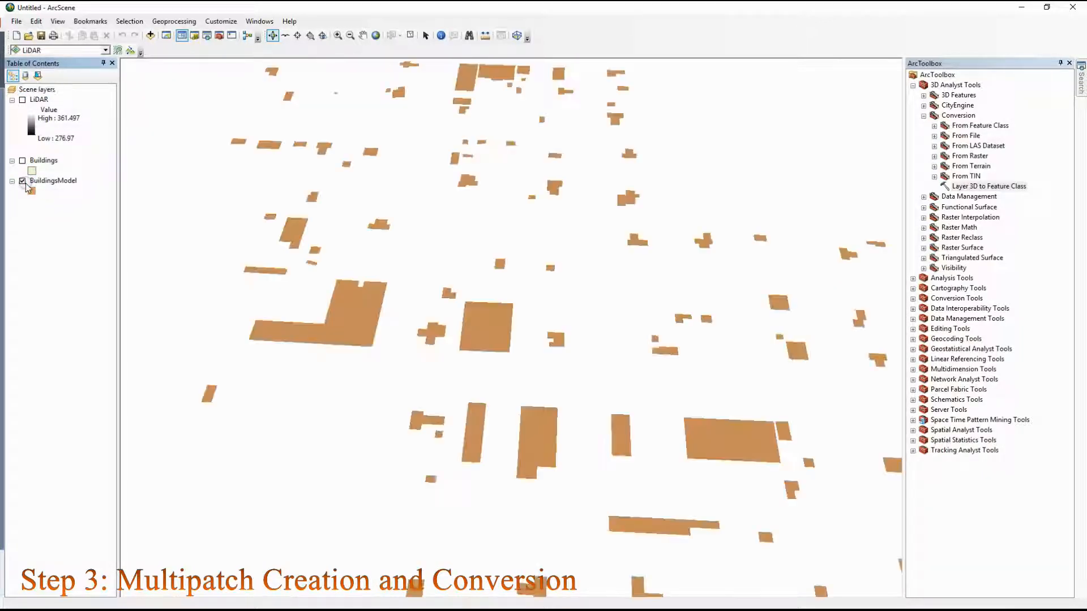
scroll(521, 327, "down", 3)
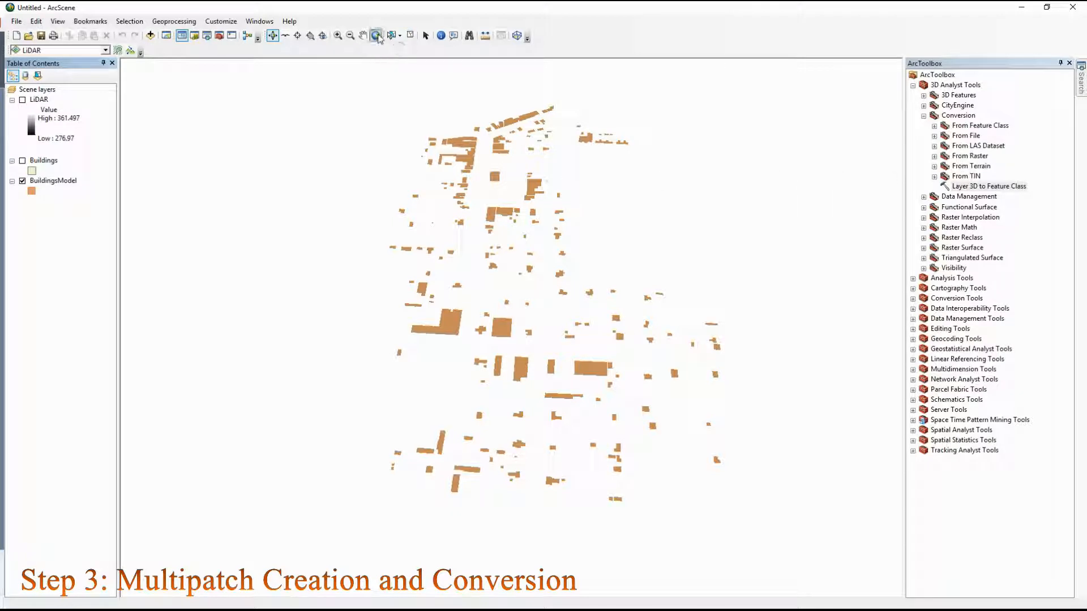
- Search for "enclose" and open the Enclose Multipatch (3D Analyst) tool
left_click(207, 36)
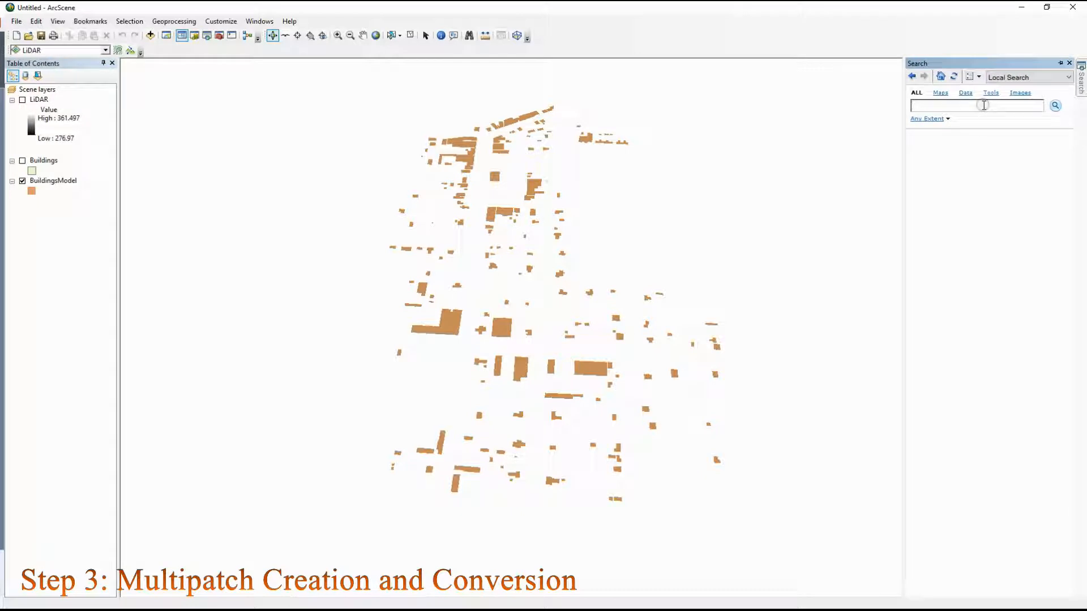
type("enclose")
left_click(1055, 106)
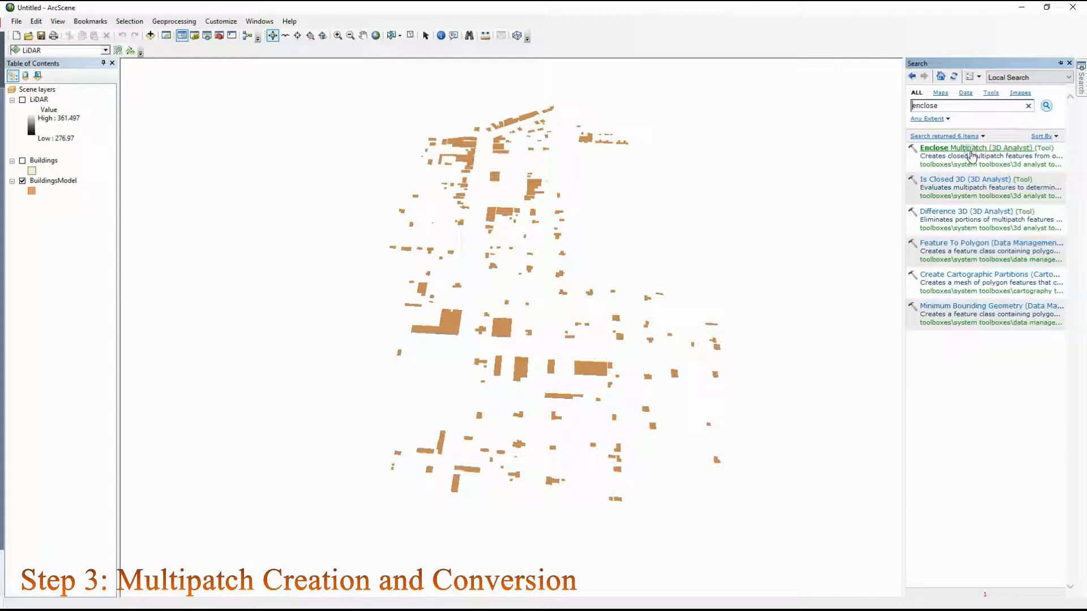
left_click(970, 150)
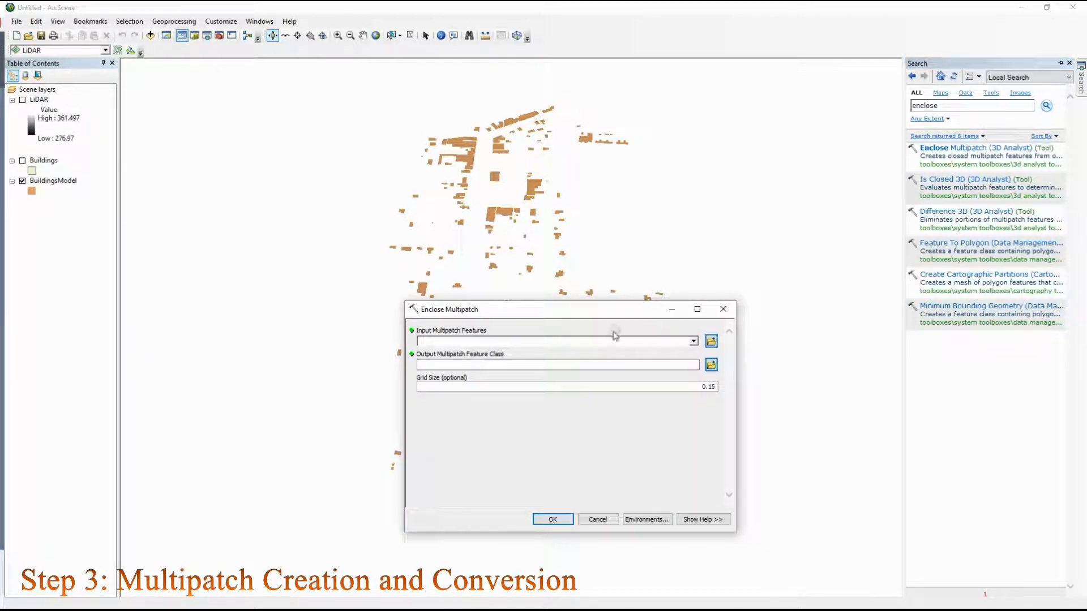
- Run Enclose Multipatch on BuildingsModel, saving the output feature class as BuildingsModelEn in VRTutorial.gdb
left_click(694, 341)
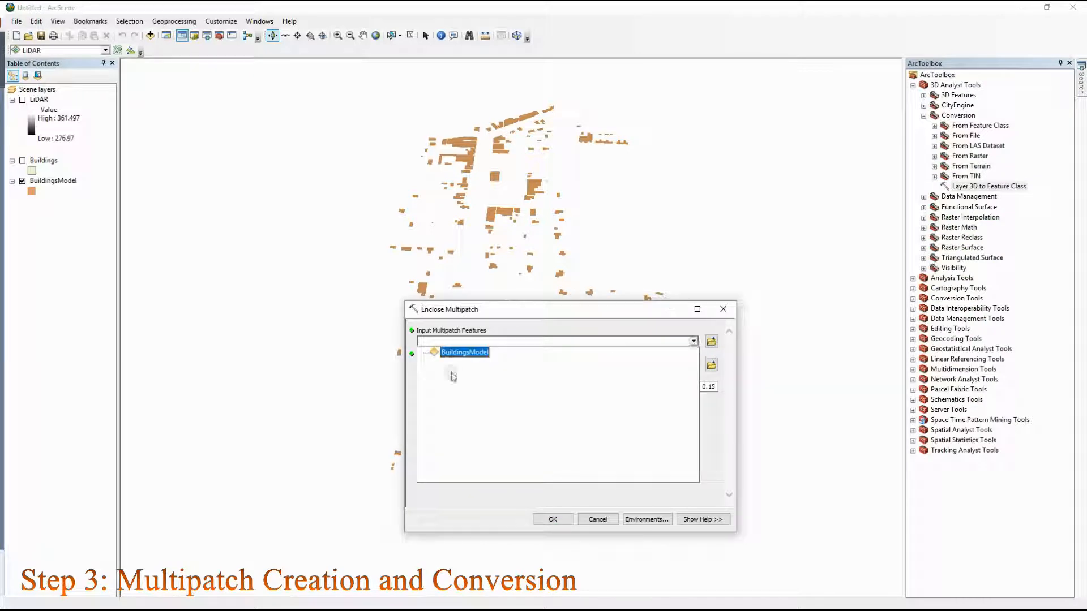
left_click(456, 352)
scroll(609, 258, "up", 3)
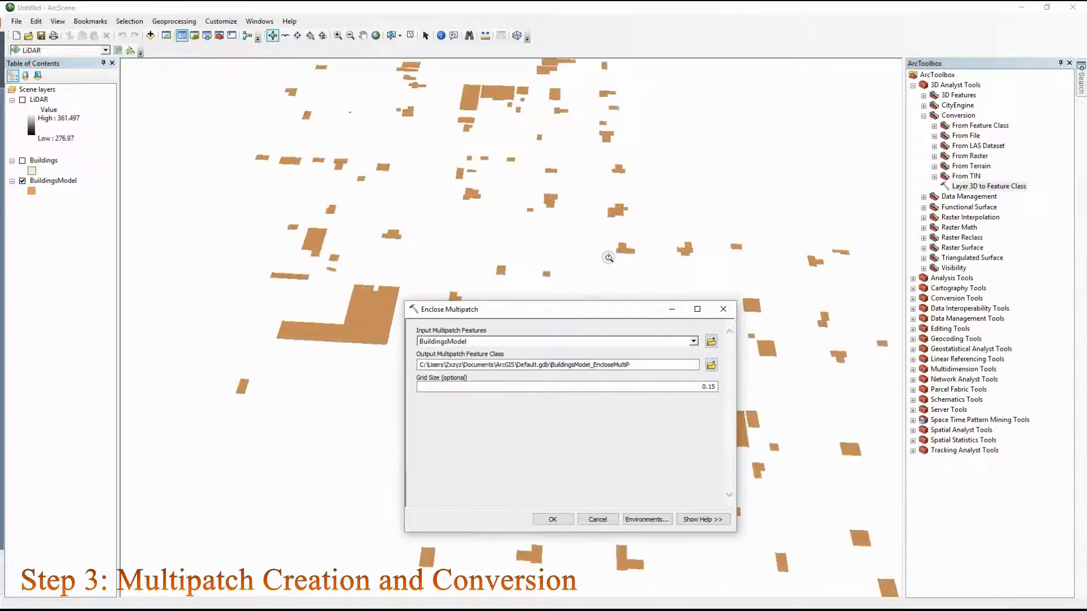
left_click(710, 365)
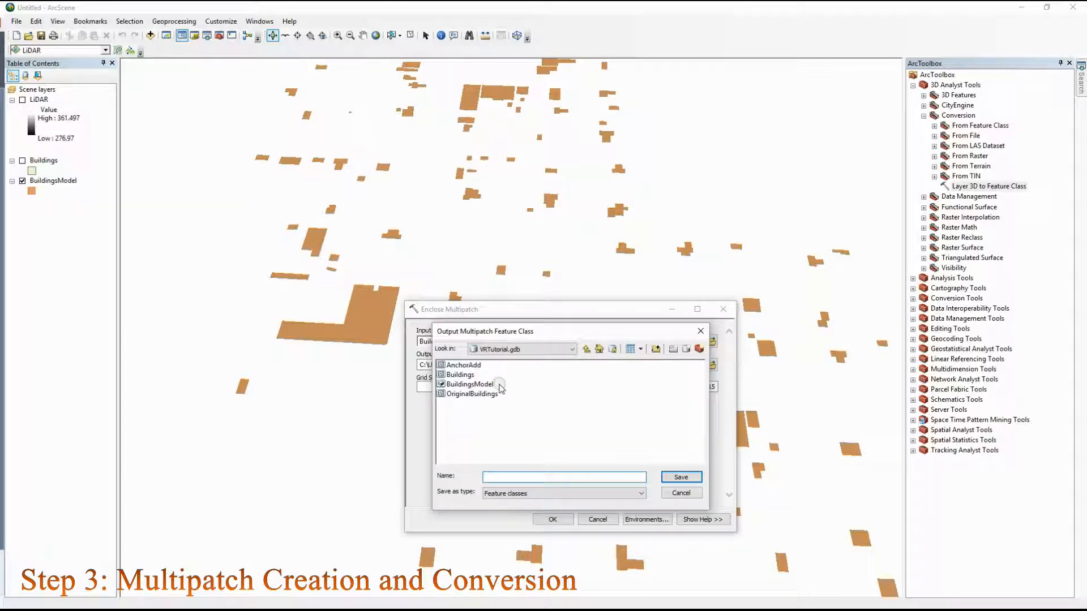
left_click(484, 386)
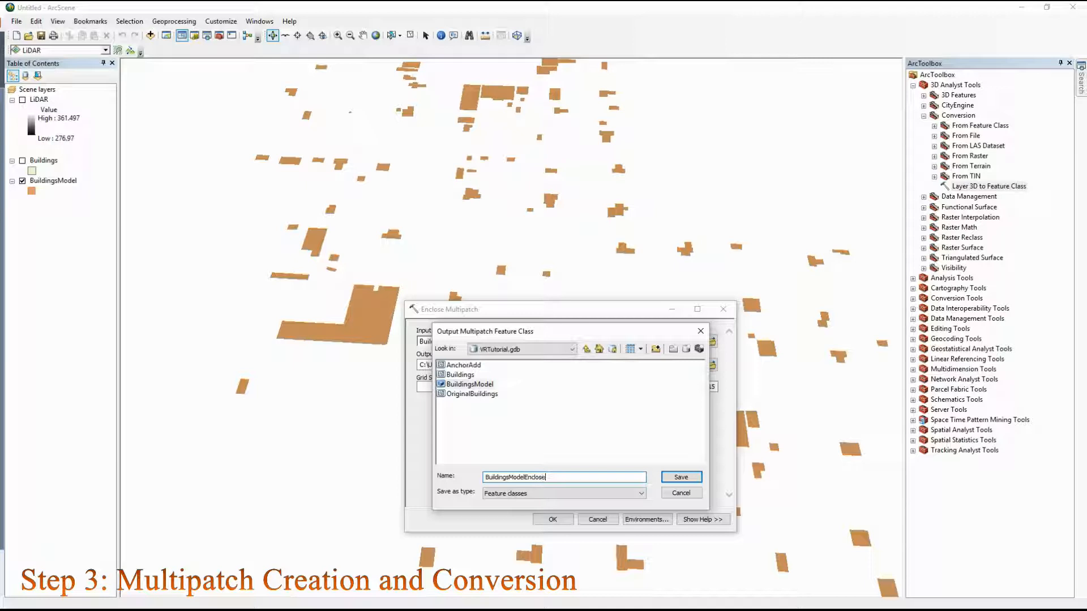
key("BackSpace")
key("BackSpace")
key("BackSpace")
key("BackSpace")
left_click(678, 482)
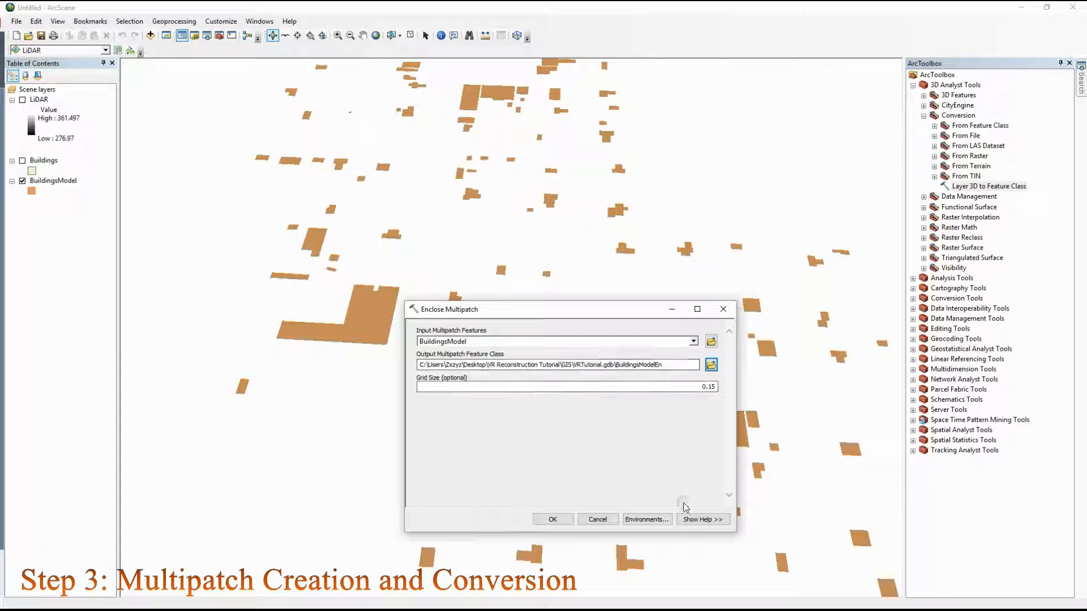
left_click(544, 519)
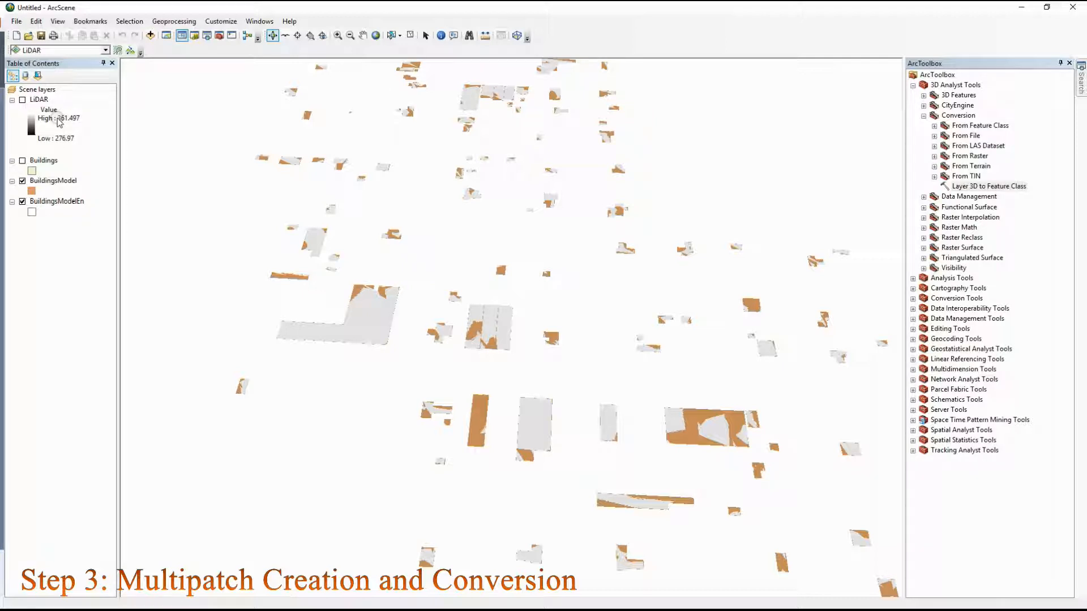
- Hide the BuildingsModel layer and inspect the enclosed BuildingsModelEn multipatches from near and far
left_click(23, 181)
left_click_drag(342, 248, 468, 578)
scroll(436, 356, "up", 6)
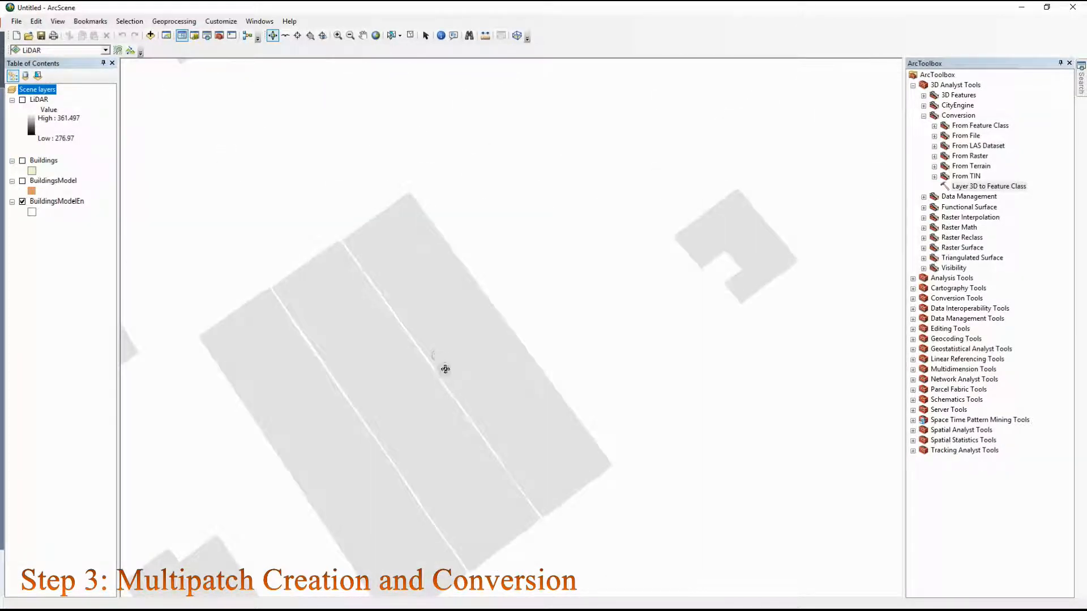
scroll(636, 264, "down", 5)
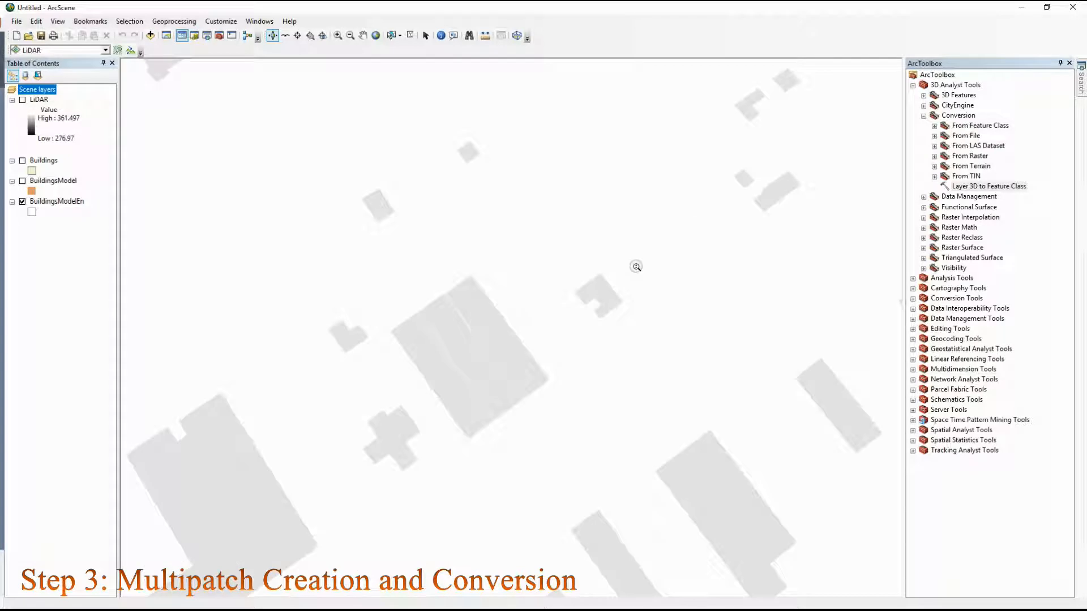
scroll(630, 328, "down", 6)
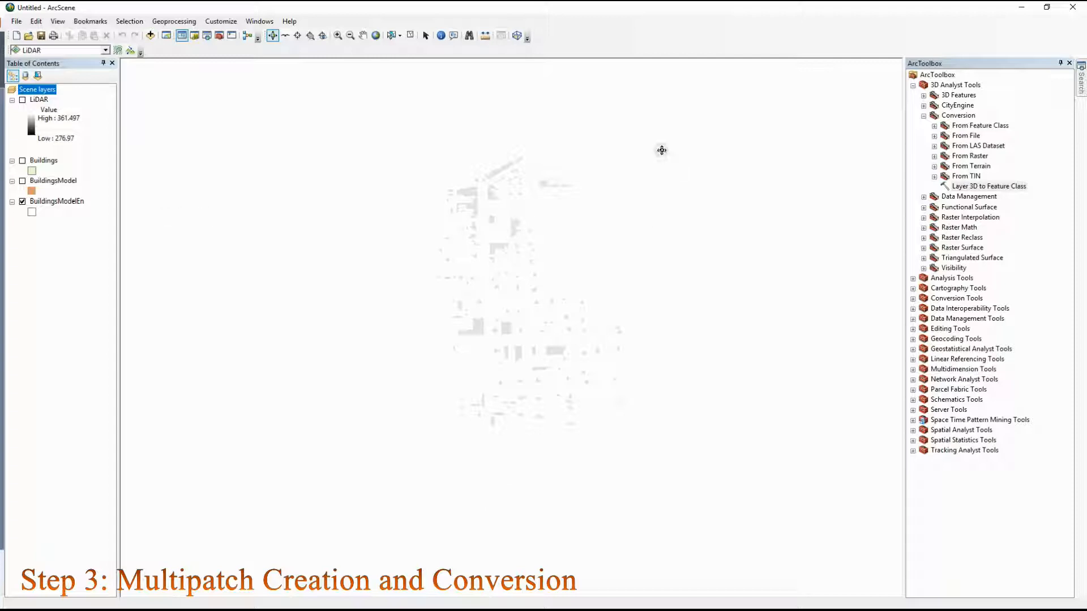
scroll(464, 324, "up", 4)
scroll(463, 323, "up", 3)
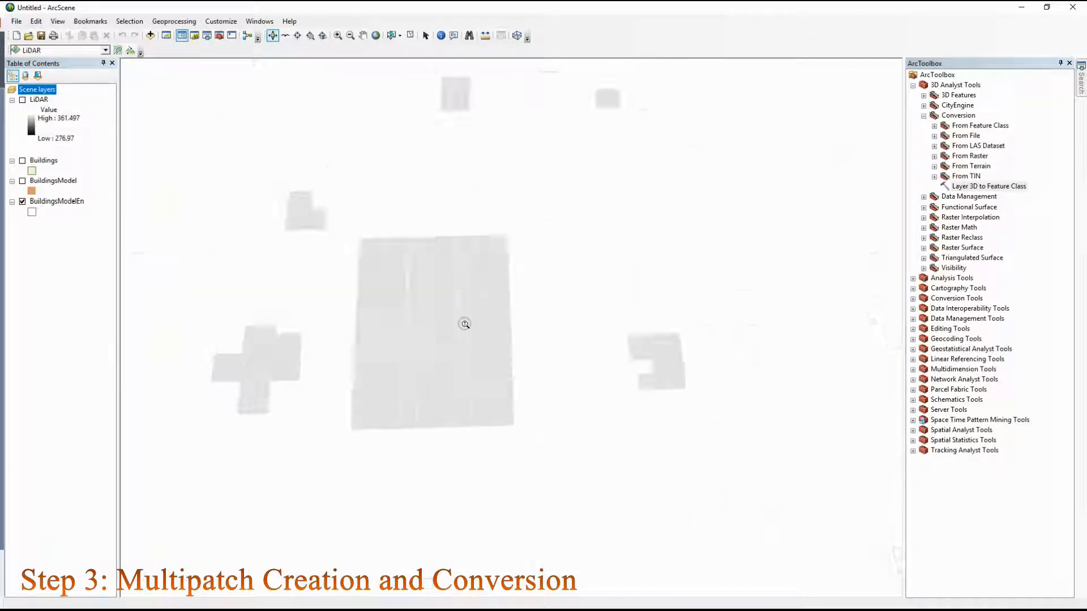
- Zoom to the first record in the BuildingsModelEn attribute table and examine its multipatch from several angles
right_click(48, 203)
left_click(72, 261)
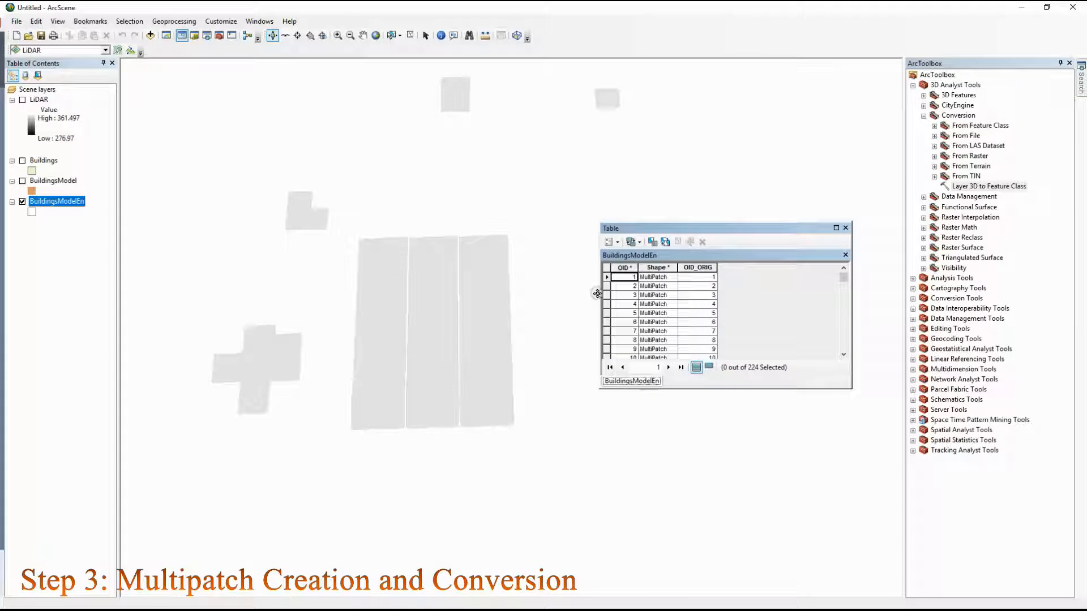
left_click(607, 277)
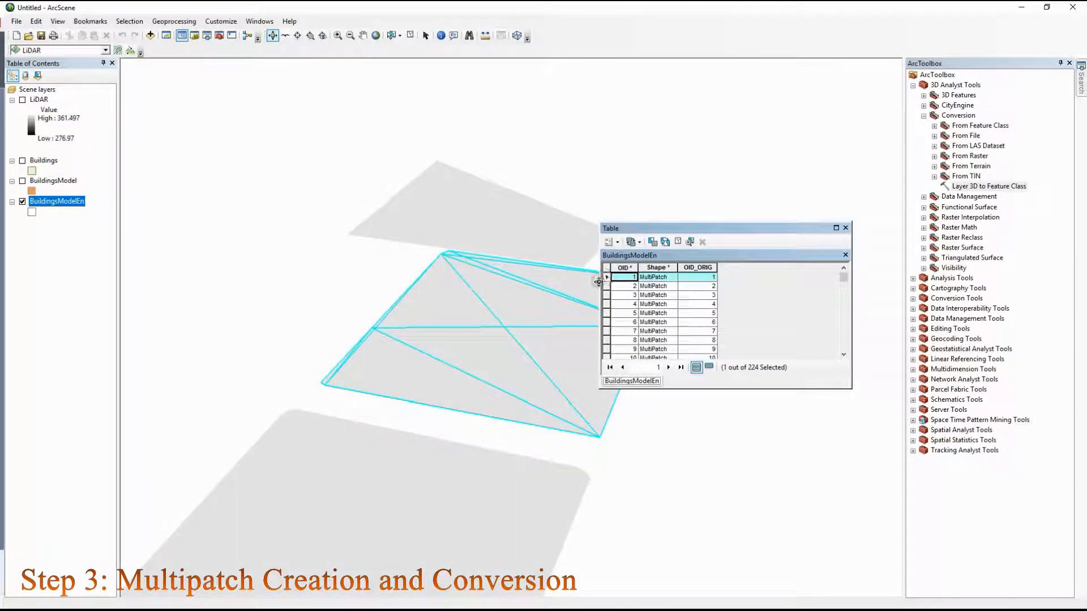
left_click_drag(507, 226, 291, 283)
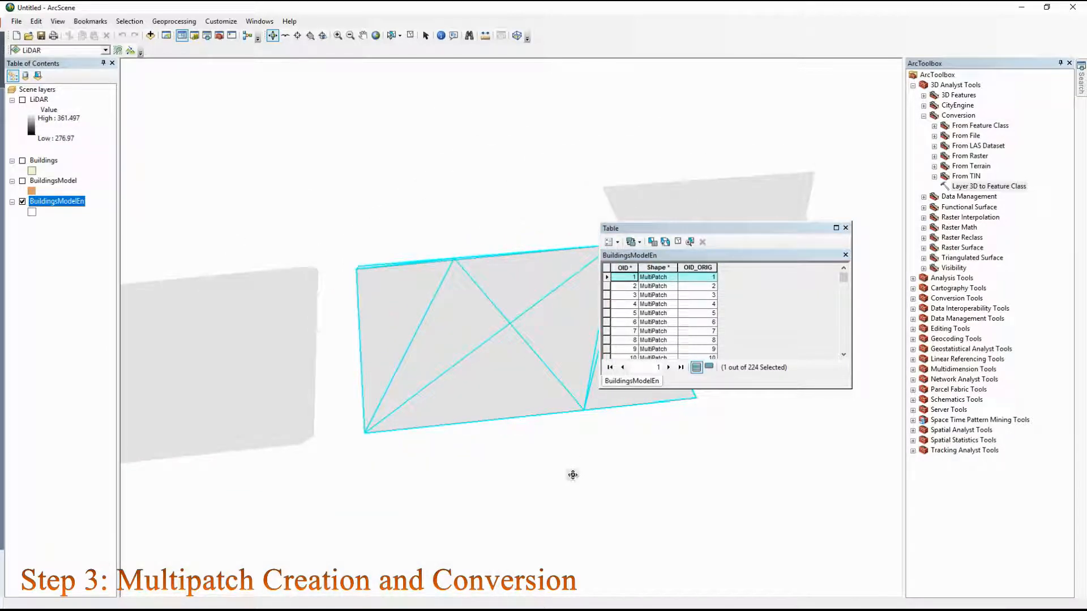
scroll(573, 475, "up", 5)
scroll(537, 484, "down", 6)
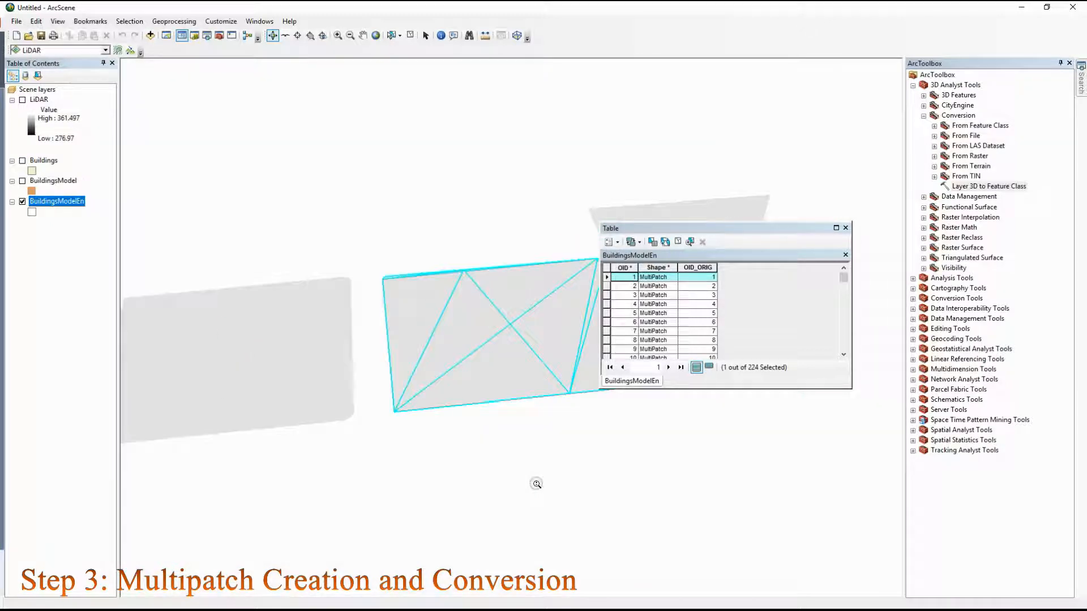
left_click(846, 228)
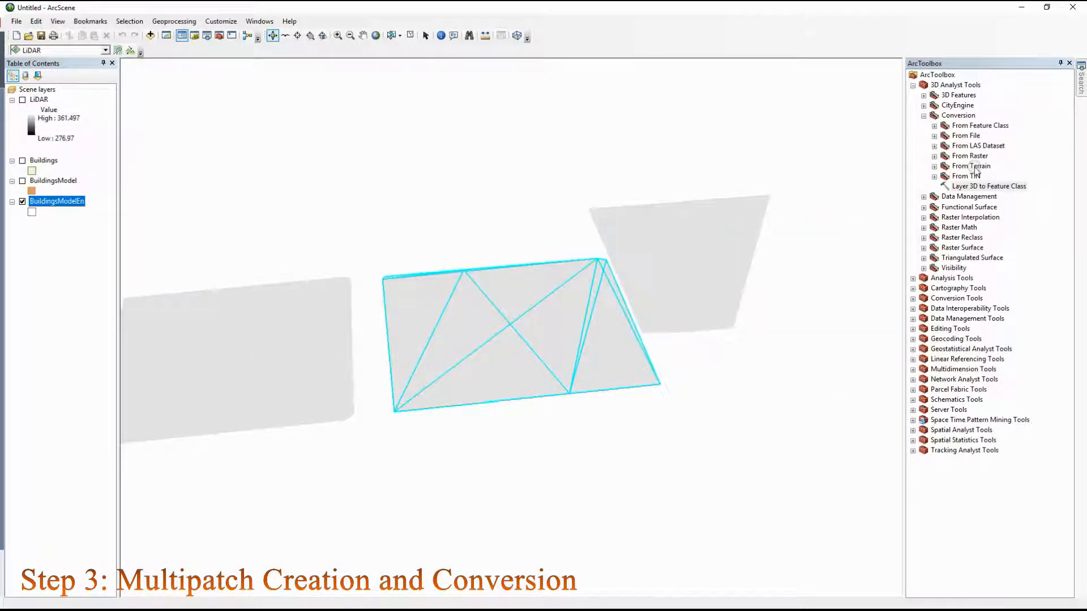
- Collapse the 3D Analyst Tools and expand the To Collada toolset within the Conversion Tools
left_click(912, 86)
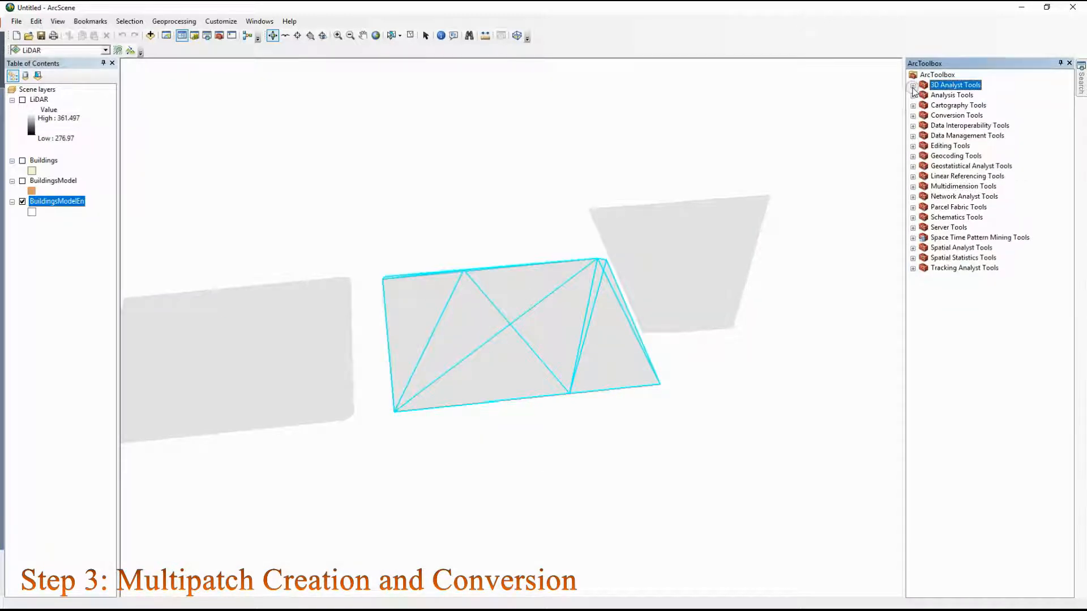
left_click(913, 116)
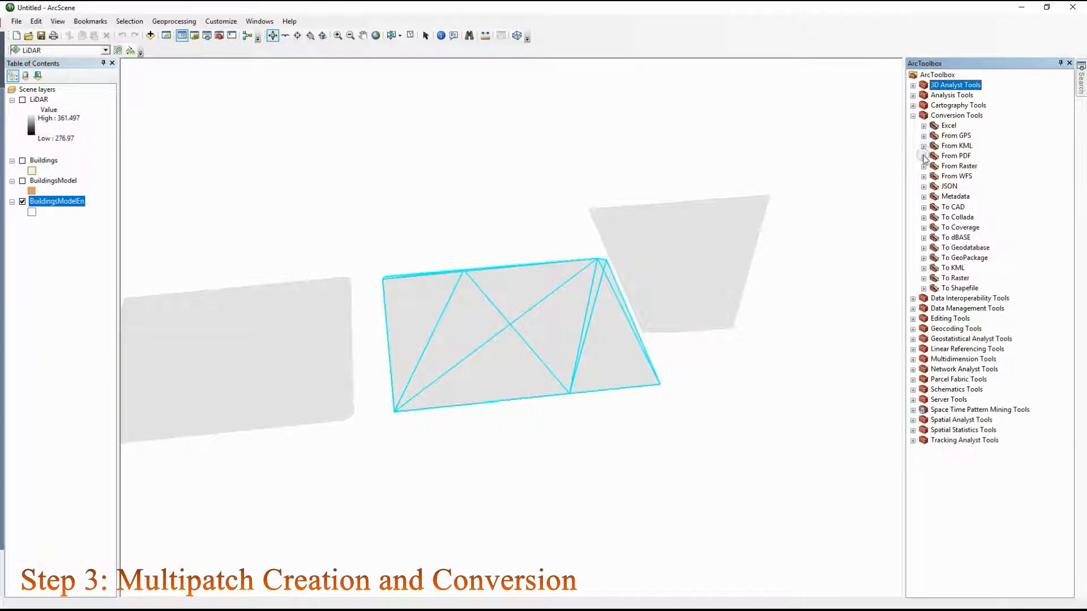
left_click(912, 116)
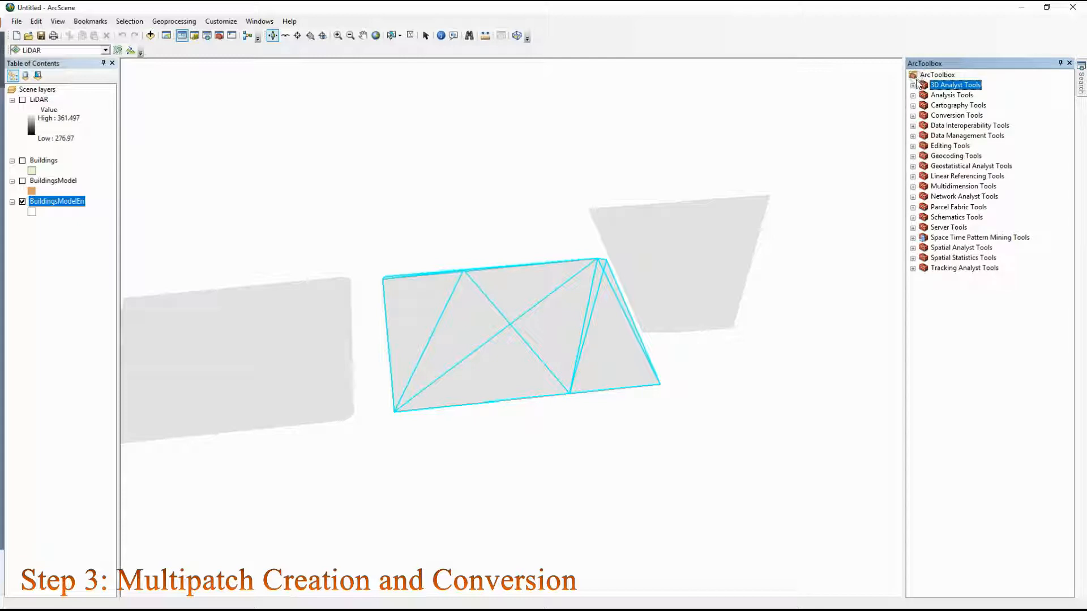
left_click(913, 116)
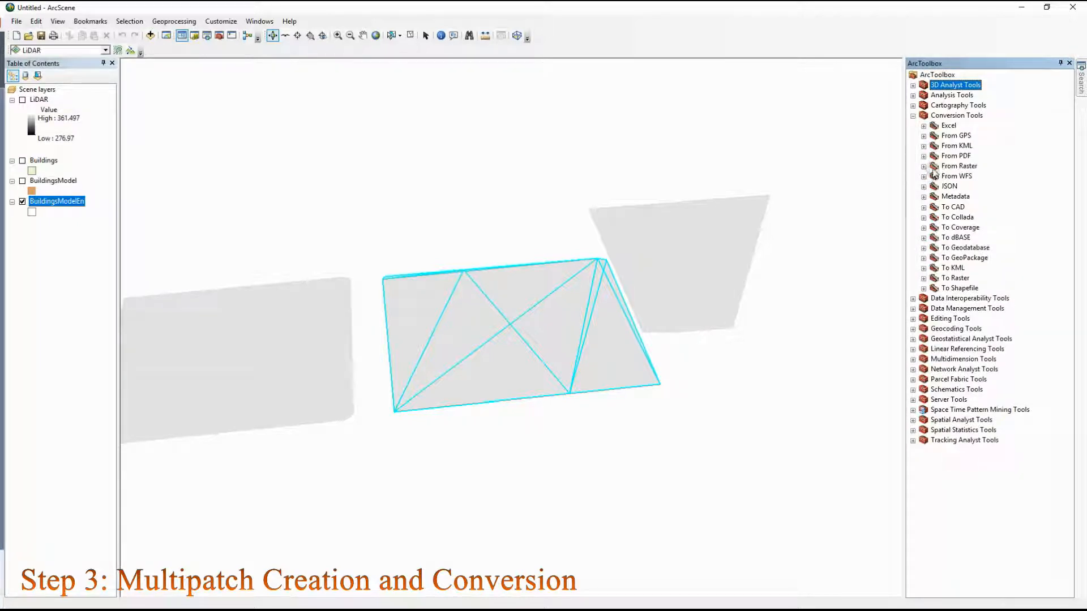
left_click(923, 218)
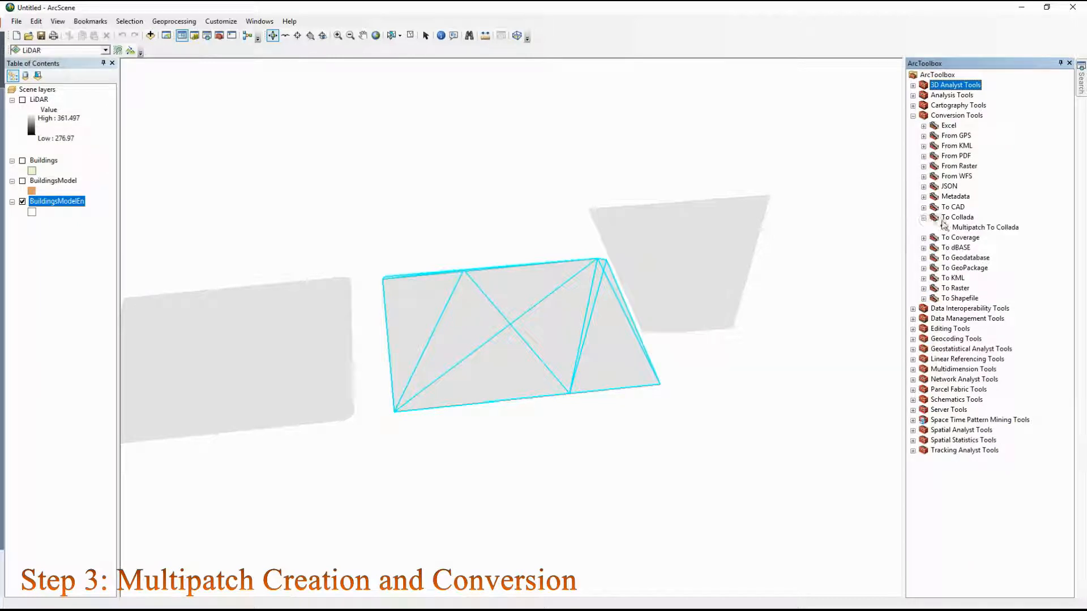
double_click(955, 229)
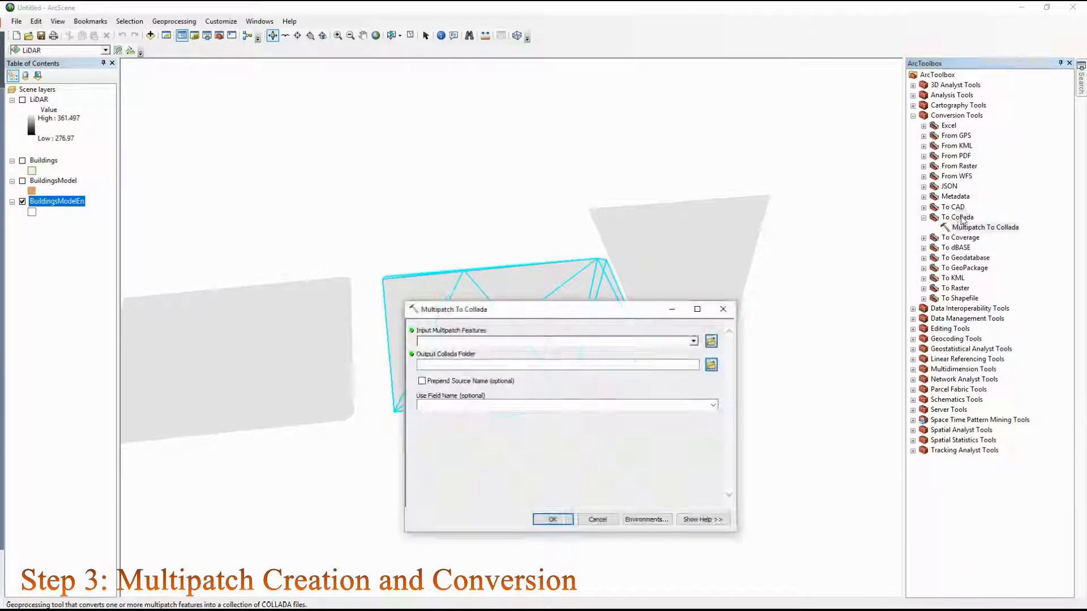
left_click(693, 342)
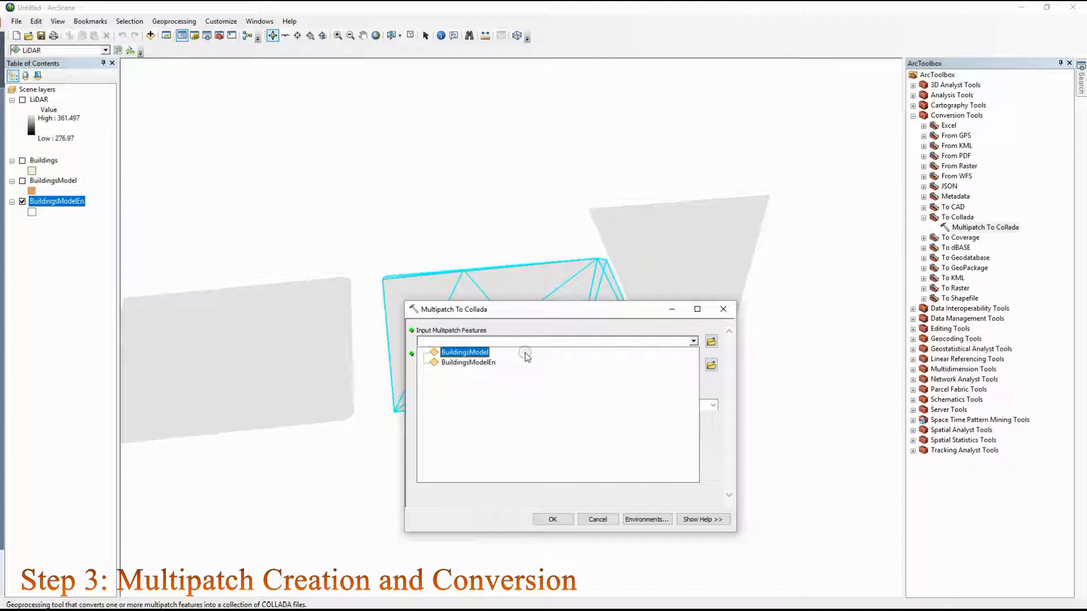
left_click(492, 361)
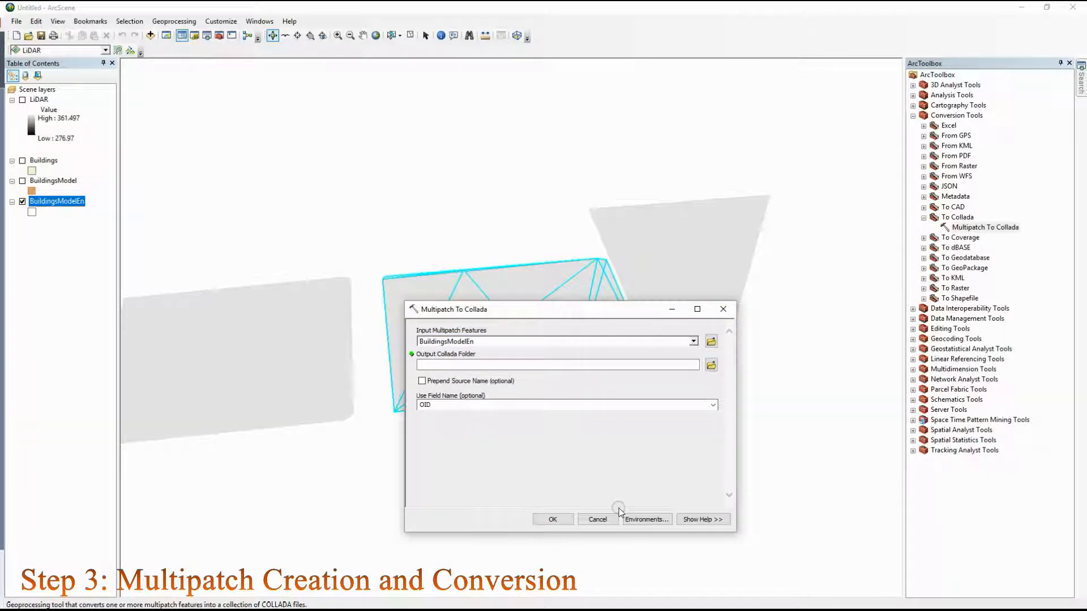
left_click(598, 518)
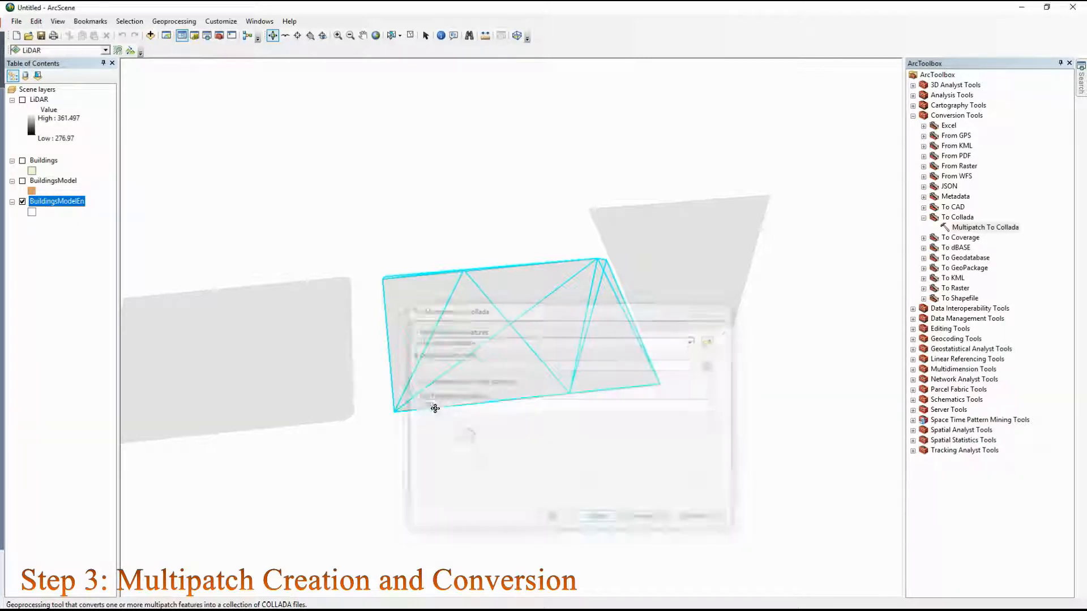
- Review the OID and OID_ORIG fields throughout the BuildingsModelEn attribute table, then close it
right_click(53, 203)
left_click(90, 255)
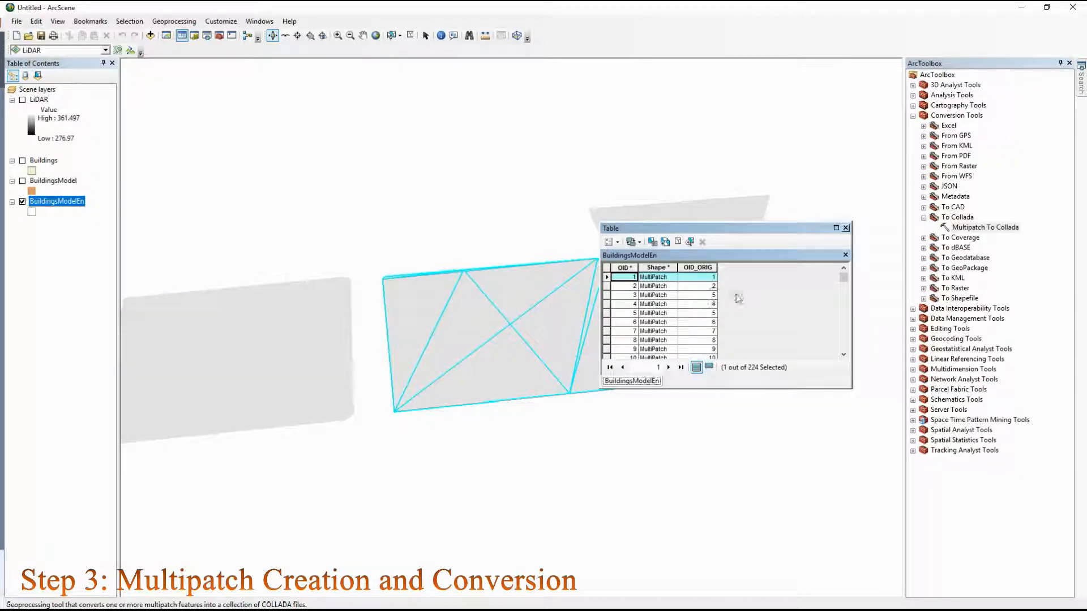
scroll(737, 299, "down", 8)
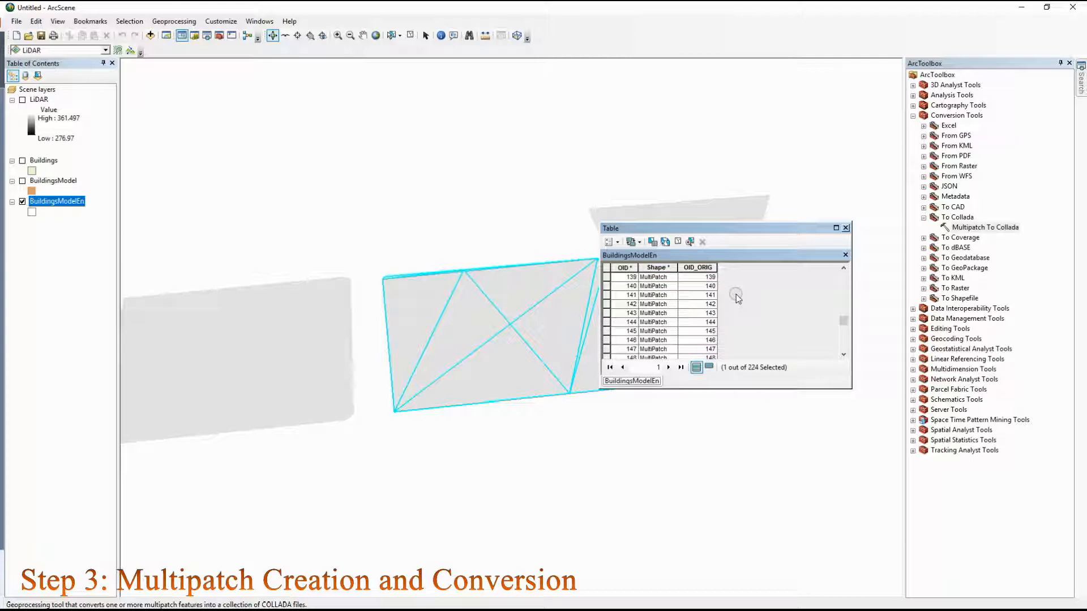
scroll(700, 342, "up", 17)
scroll(699, 344, "up", 15)
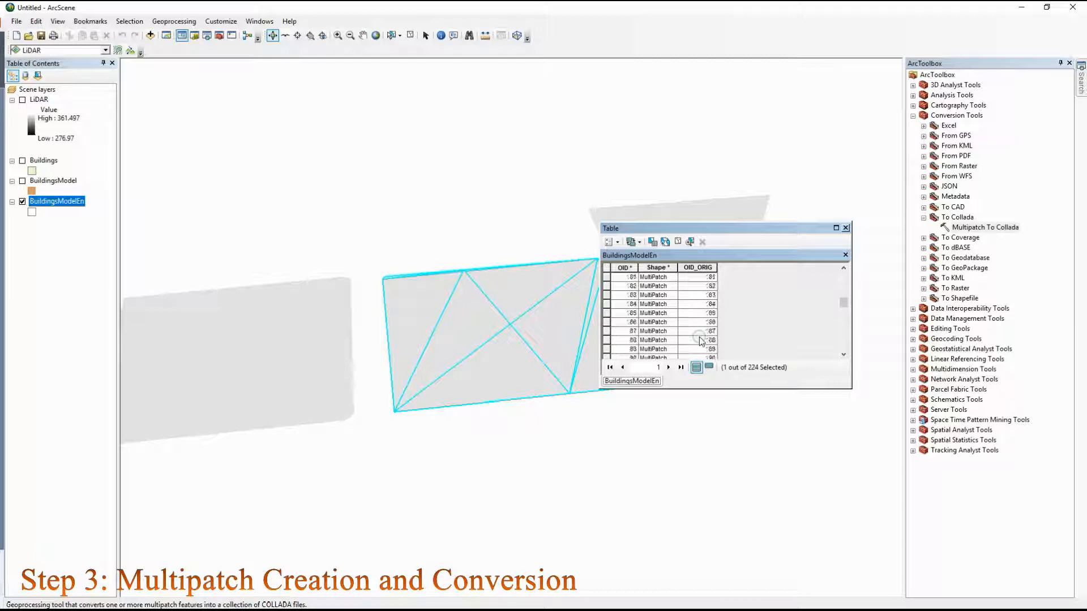
scroll(697, 323, "up", 3)
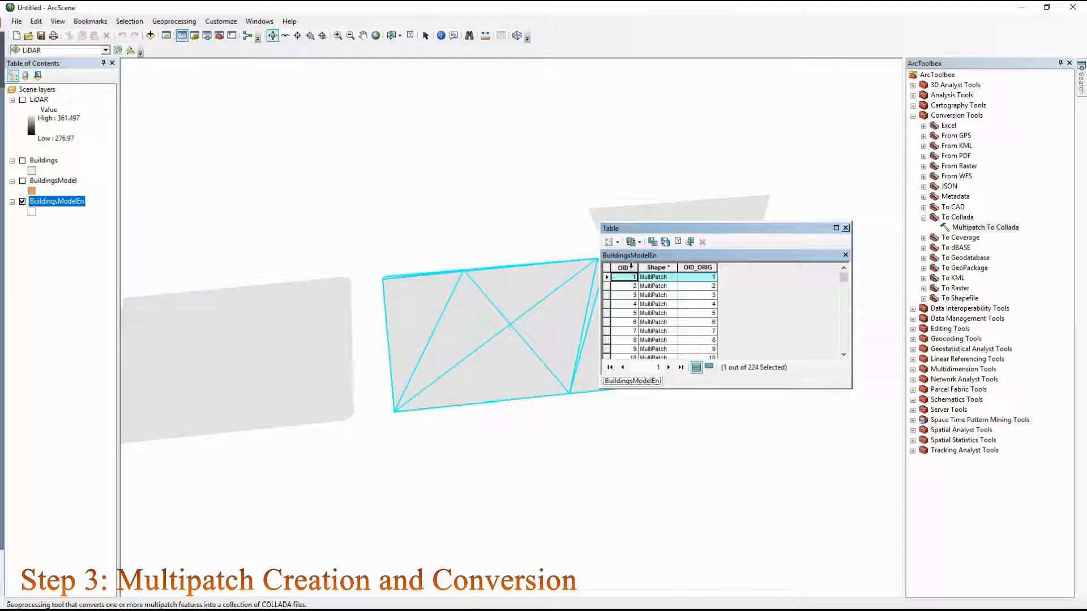
scroll(628, 284, "down", 3)
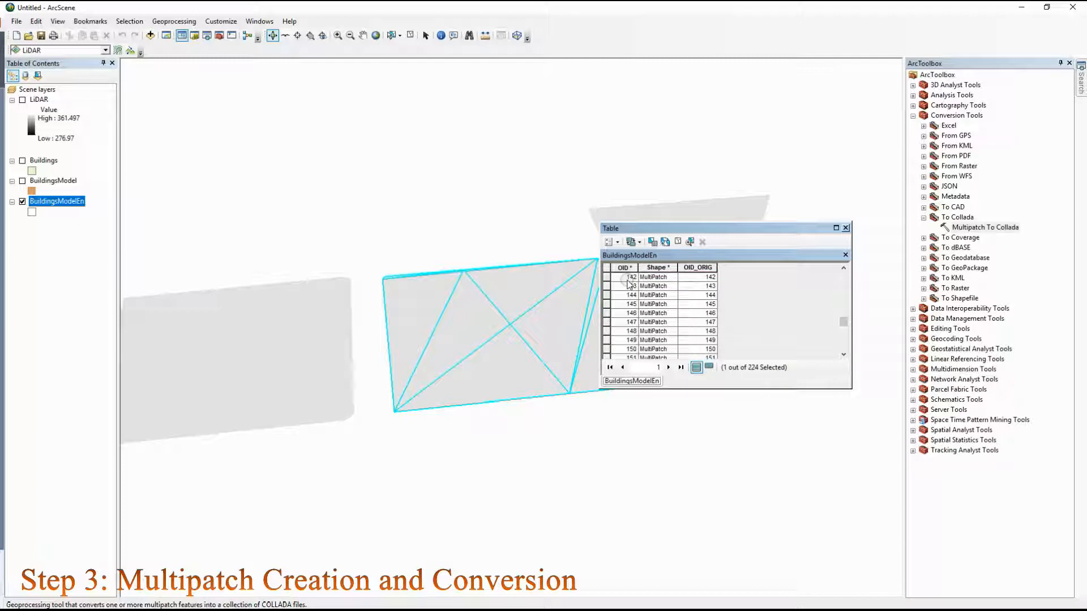
scroll(629, 284, "down", 19)
scroll(628, 312, "up", 12)
scroll(628, 312, "up", 13)
scroll(628, 313, "up", 14)
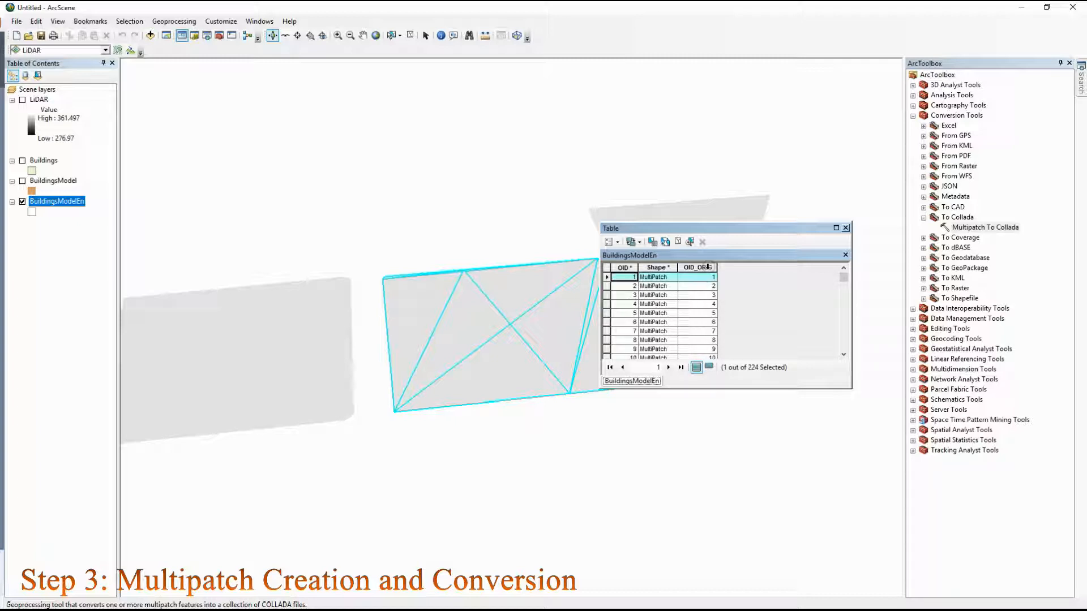
left_click(846, 228)
- Set up Multipatch To Collada with BuildingsModelEn as the input and a TutorialModels folder in GIS as the output
double_click(985, 227)
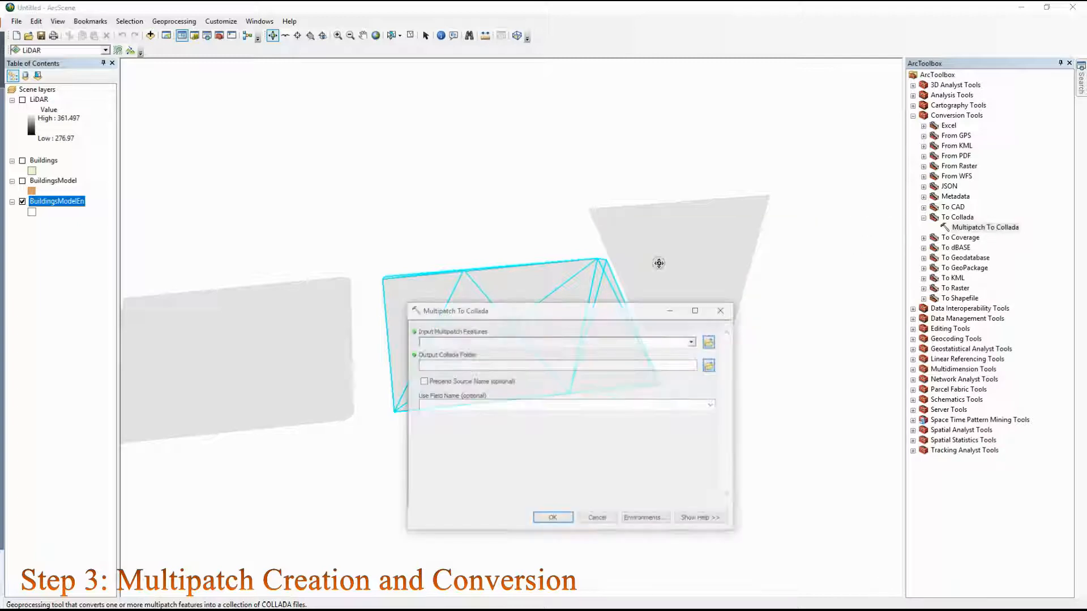
left_click(694, 341)
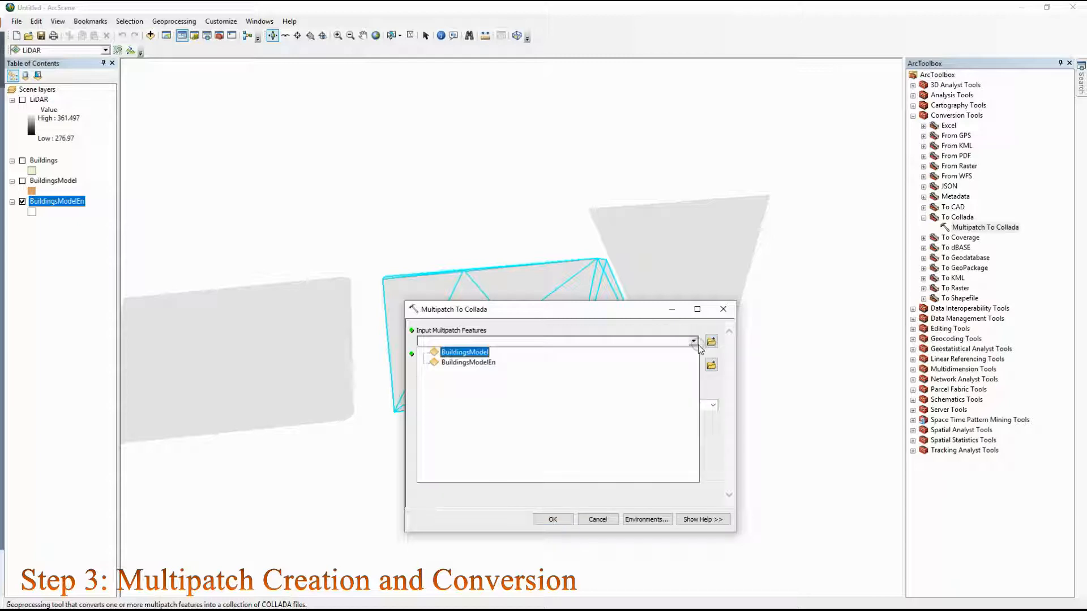
left_click(555, 365)
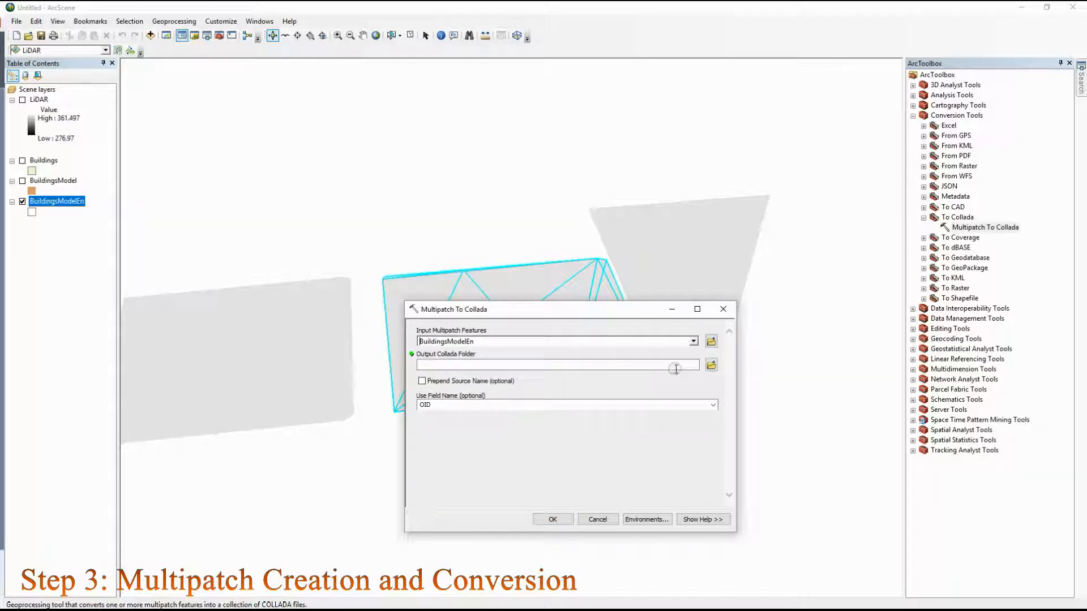
left_click(711, 365)
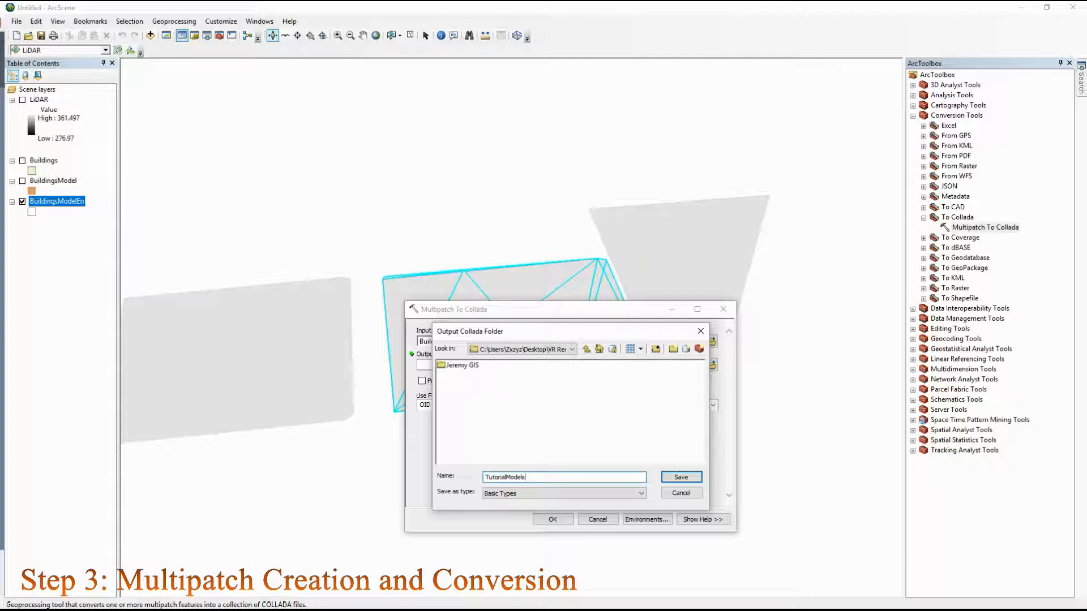
left_click(681, 477)
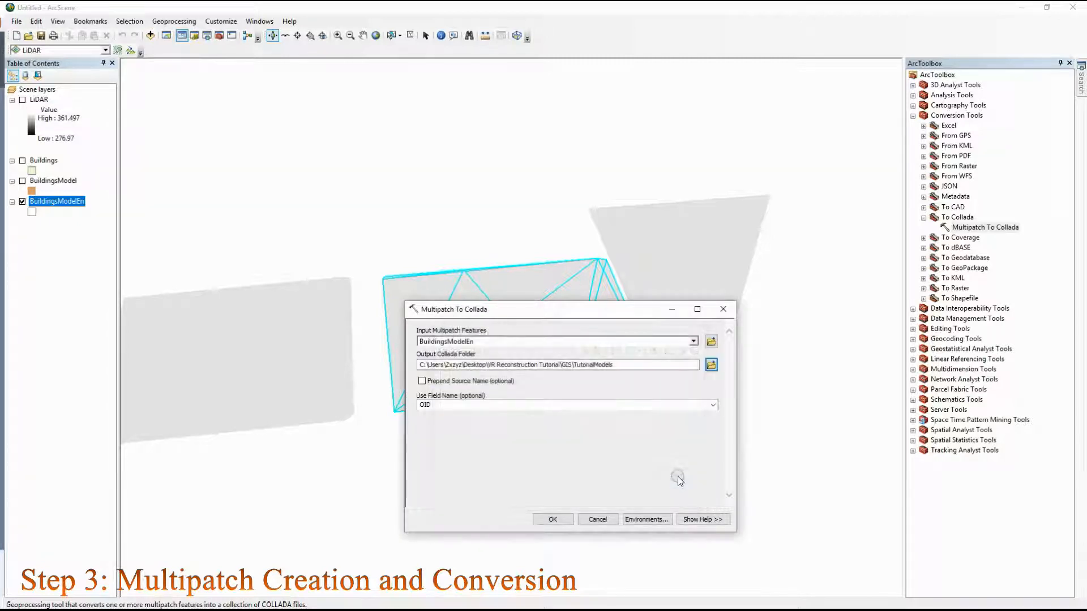
- Name the Collada files by the OID_ORIG field and run the export of the selected multipatch
left_click(713, 405)
left_click(502, 424)
left_click(552, 521)
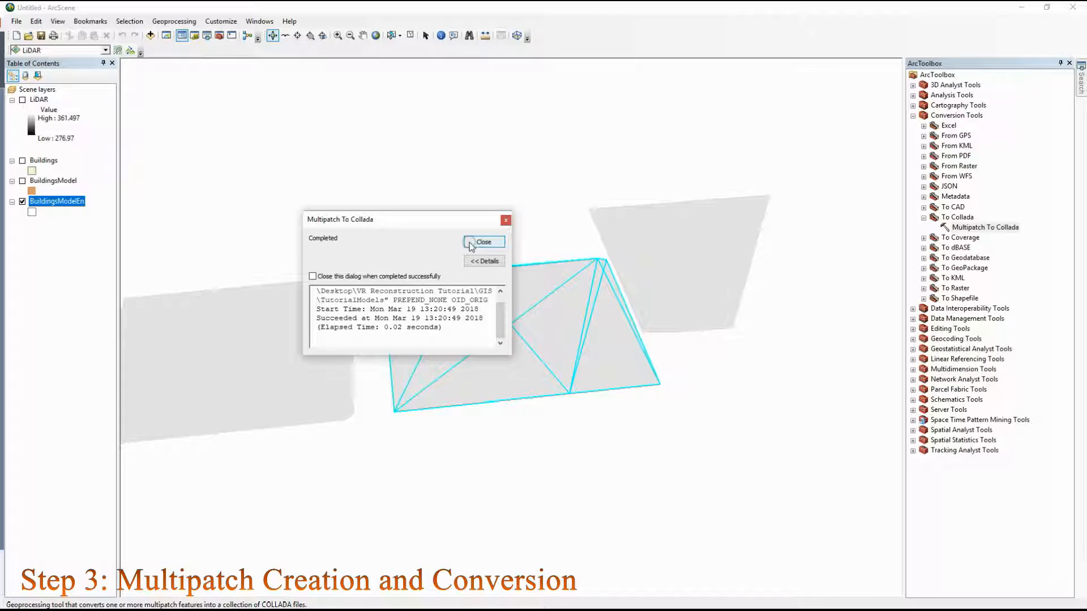
left_click(473, 242)
- Check the exported files in the TutorialModels folder under VR Reconstruction Tutorial\GIS in File Explorer
mouse_move(136, 603)
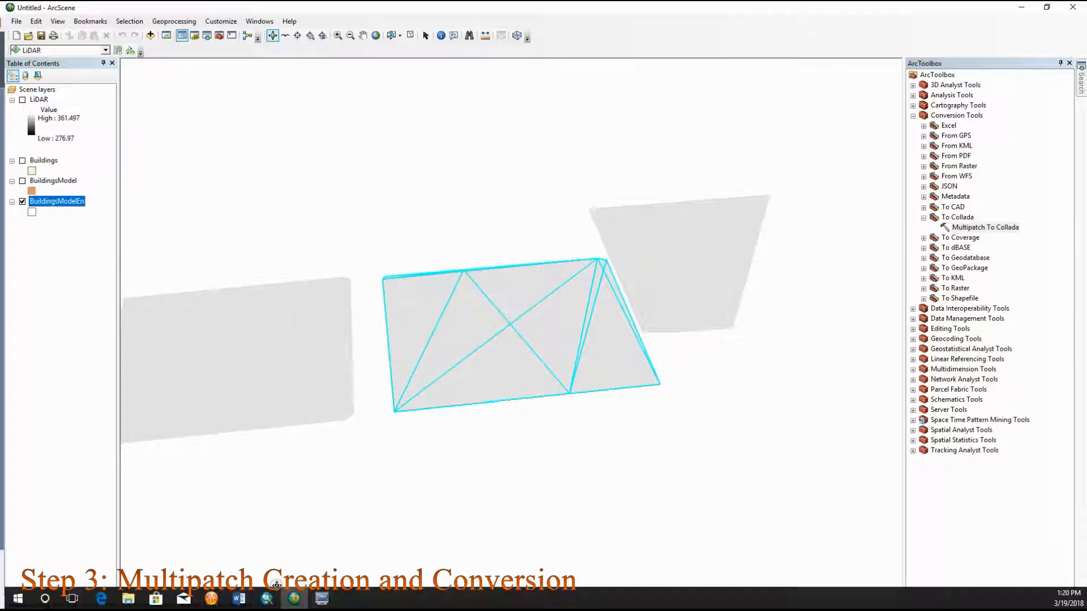
left_click(136, 604)
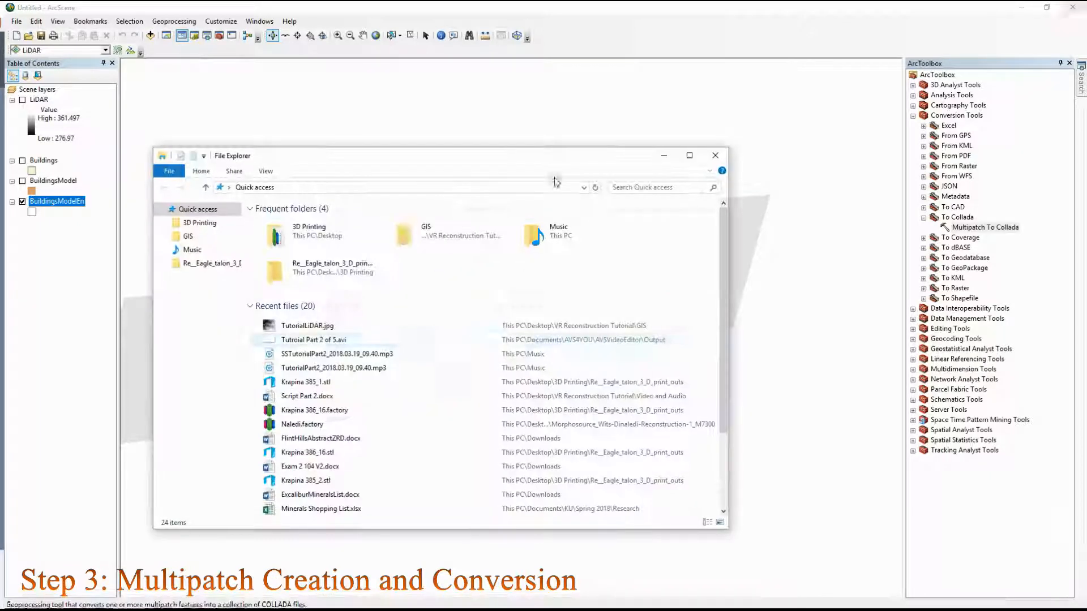
left_click(715, 157)
left_click(1021, 7)
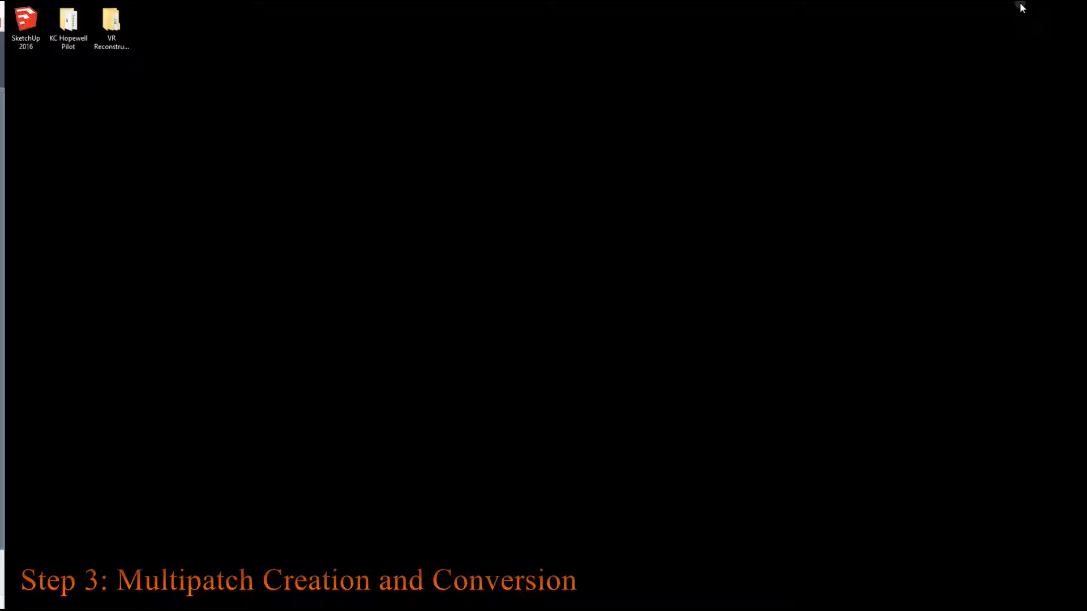
double_click(107, 24)
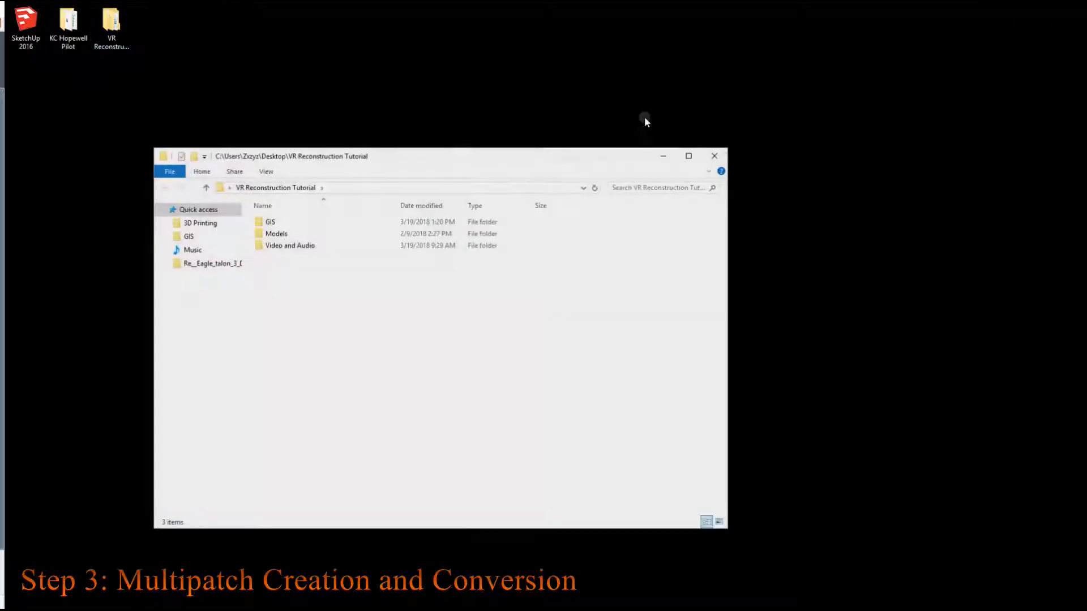
double_click(304, 225)
double_click(369, 264)
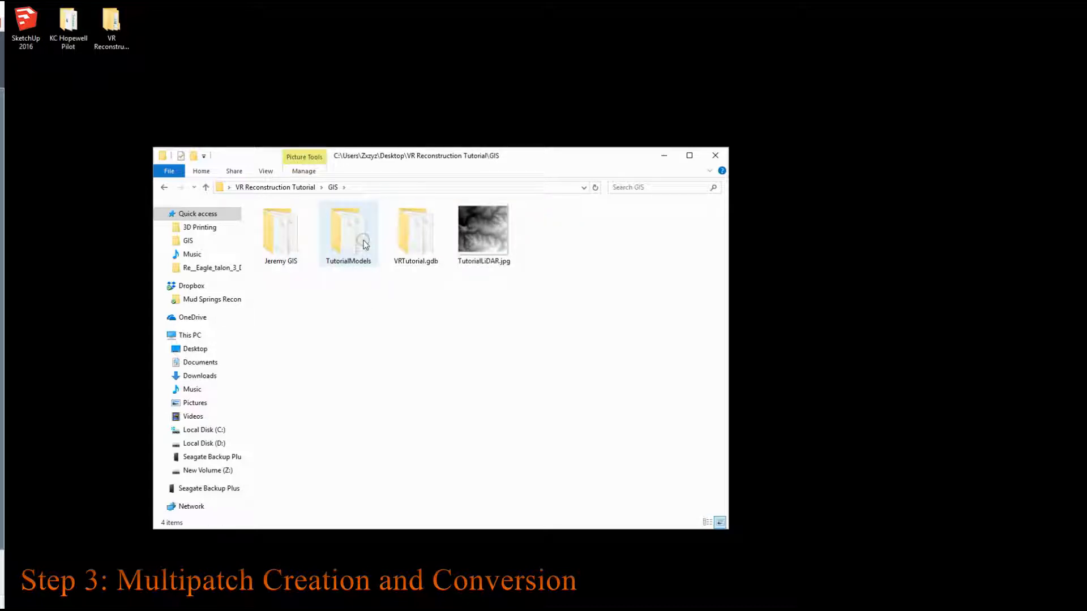
left_click(715, 156)
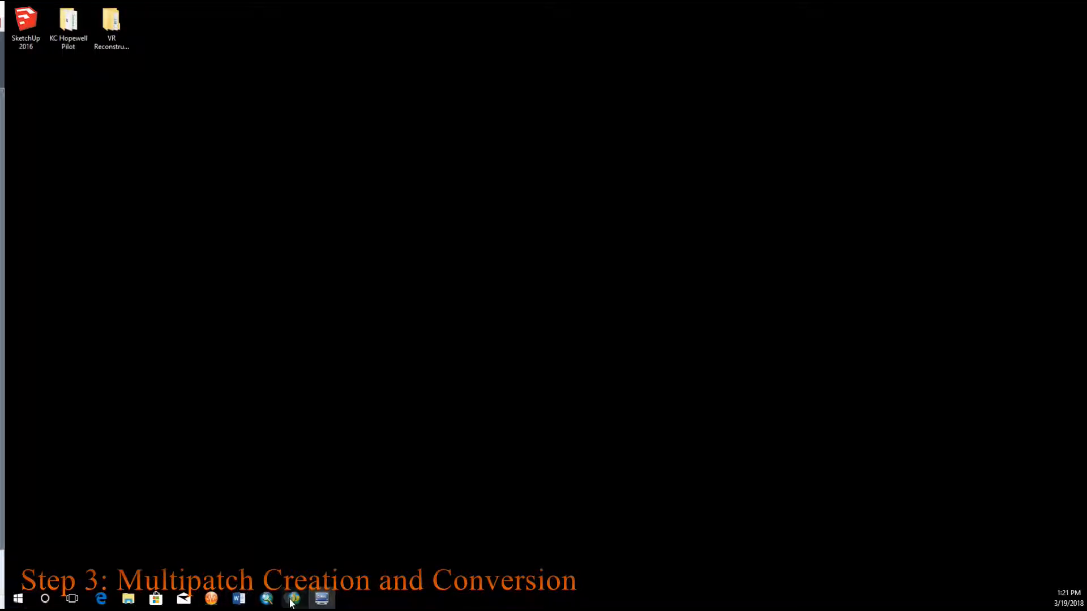
- Return to ArcScene and clear the feature selection
left_click(292, 601)
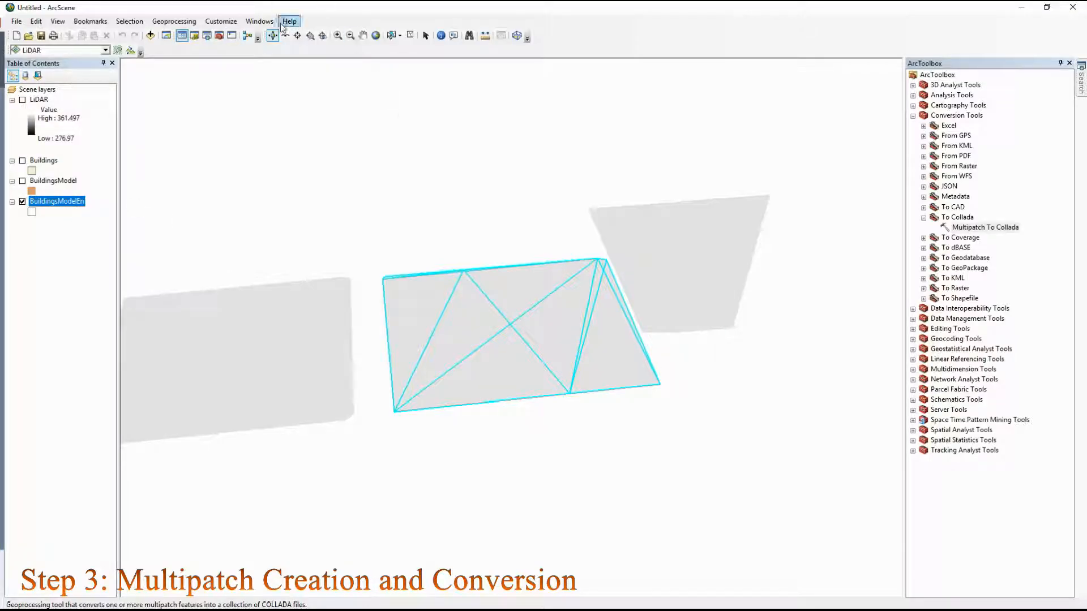
left_click(409, 36)
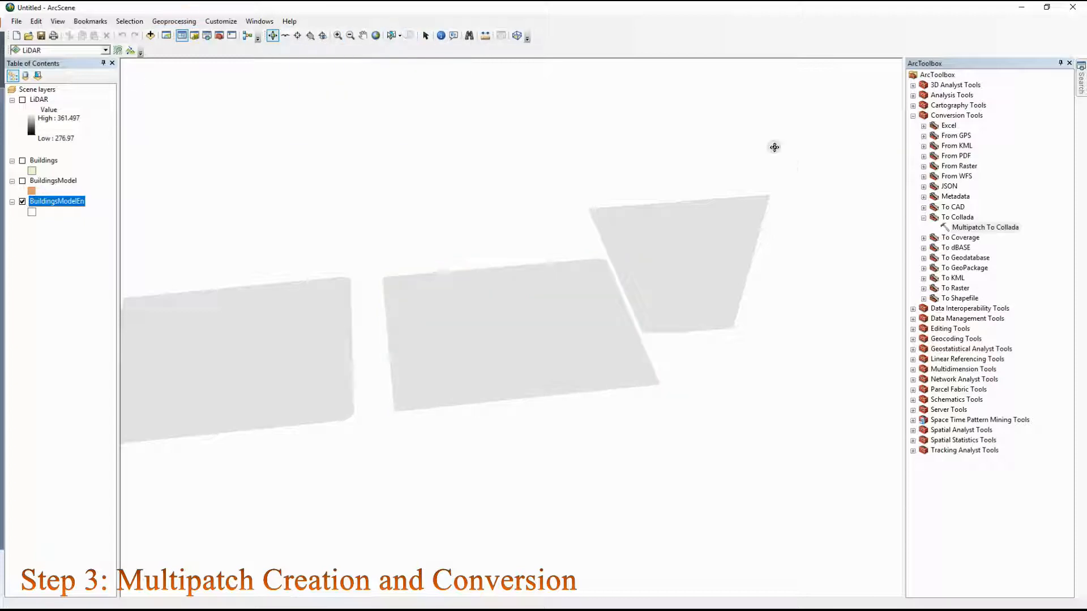
- Set up Multipatch To Collada with BuildingsModelEn as the input and a TutorialModels2 folder in GIS as the output
double_click(990, 228)
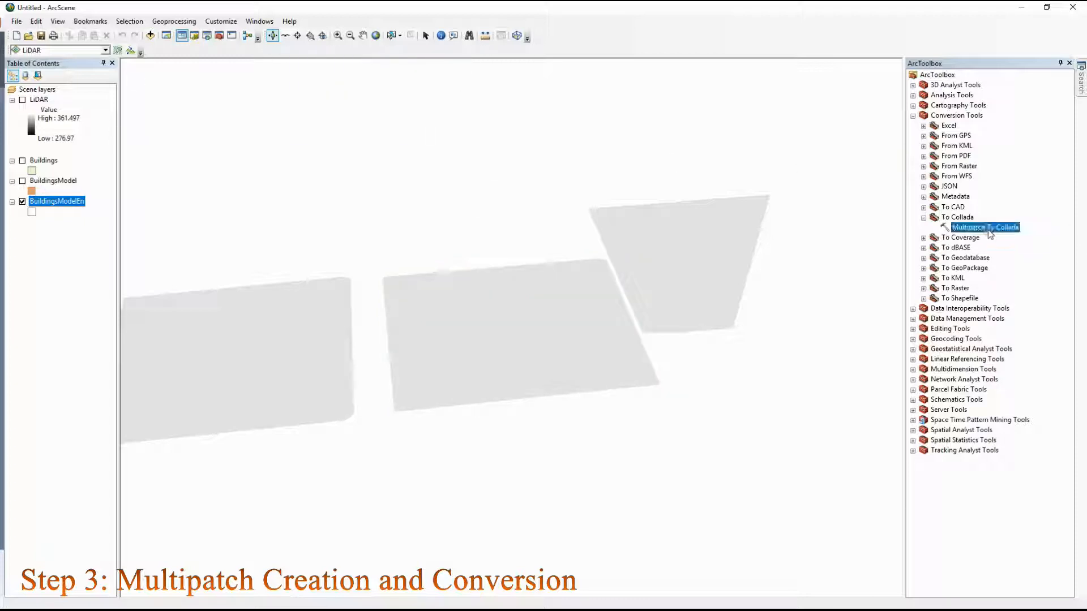
left_click(694, 341)
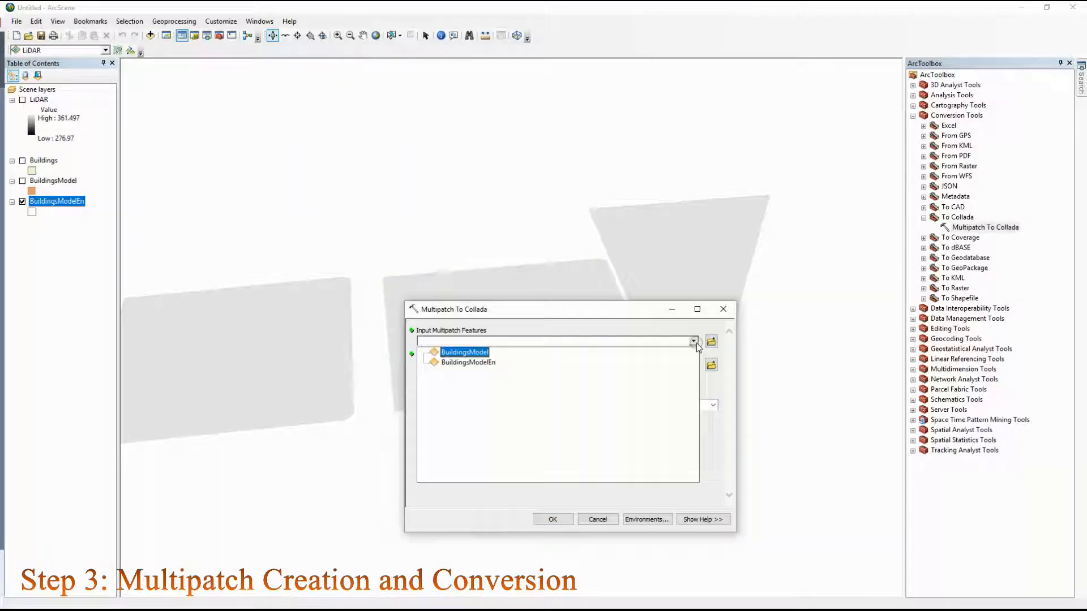
left_click(452, 362)
left_click(711, 365)
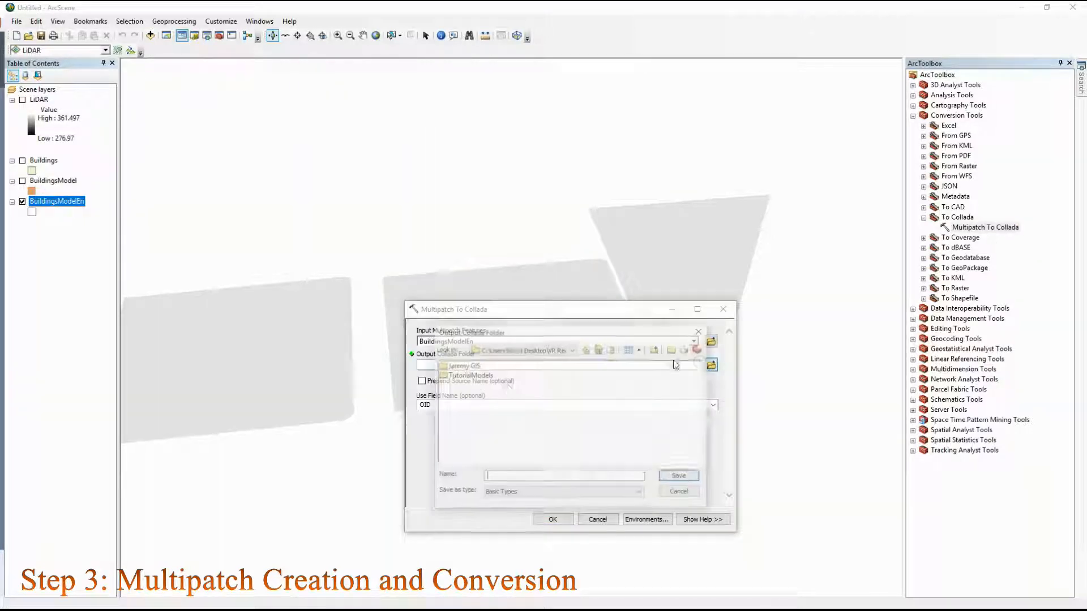
left_click(475, 376)
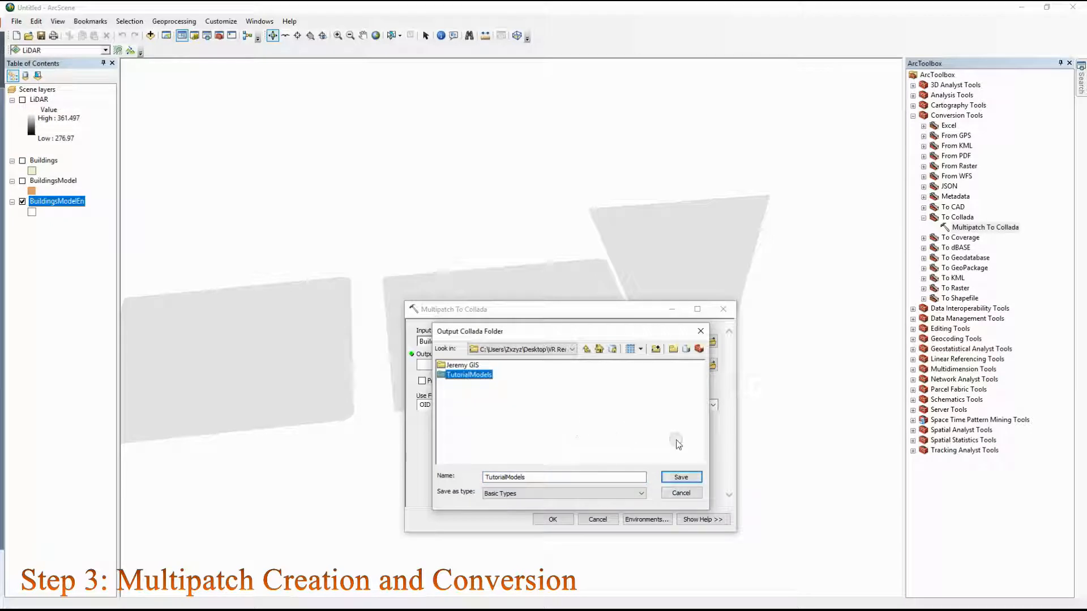
left_click(549, 476)
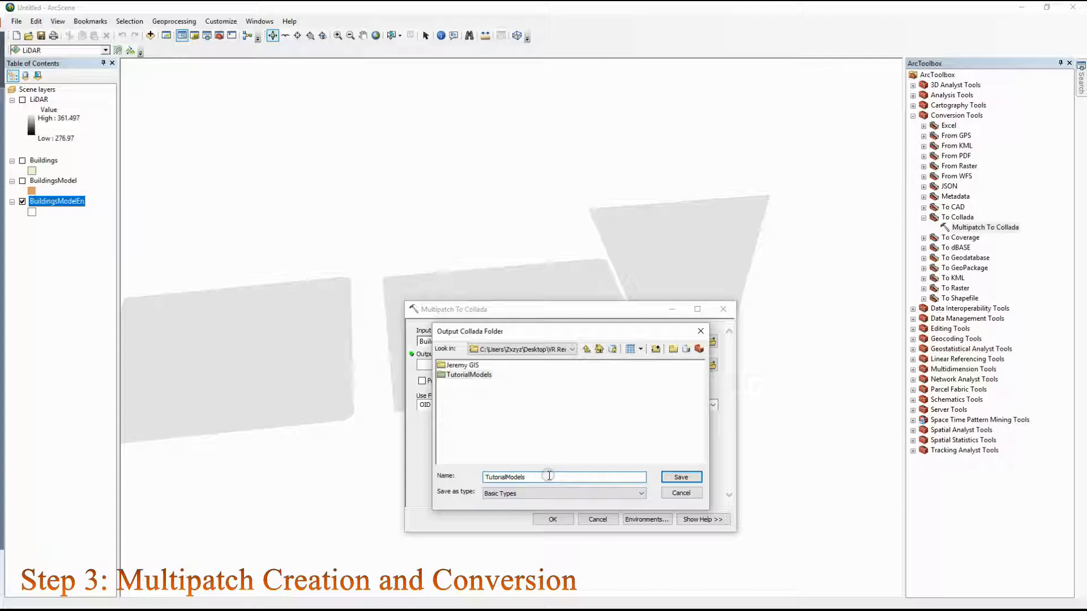
left_click(667, 475)
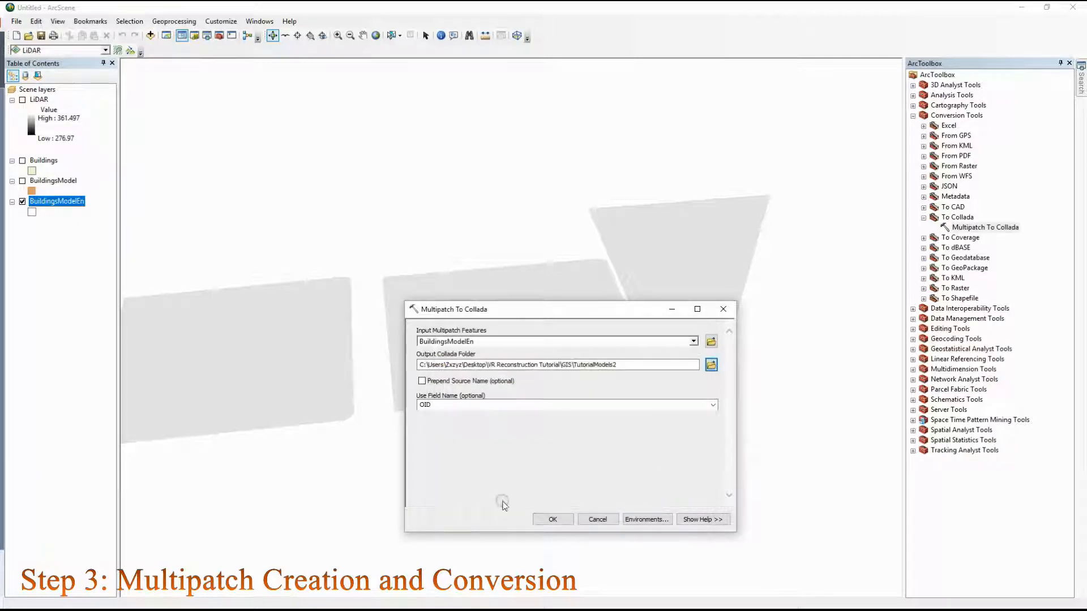
- Use OID_ORIG as the naming field and export all the BuildingsModelEn multipatches to Collada
left_click(713, 406)
left_click(495, 425)
left_click(553, 519)
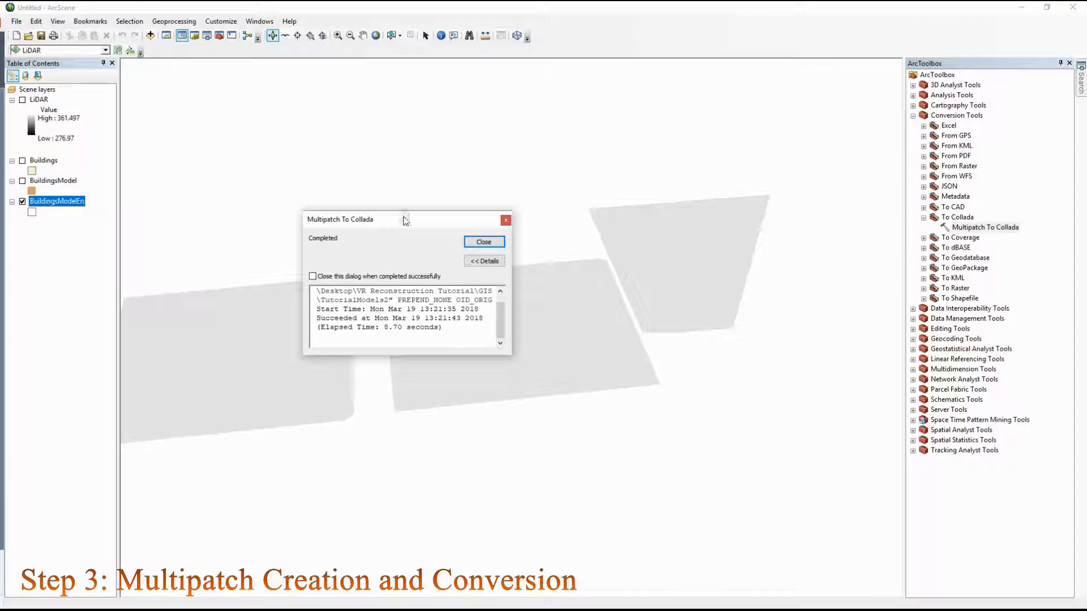
left_click(481, 242)
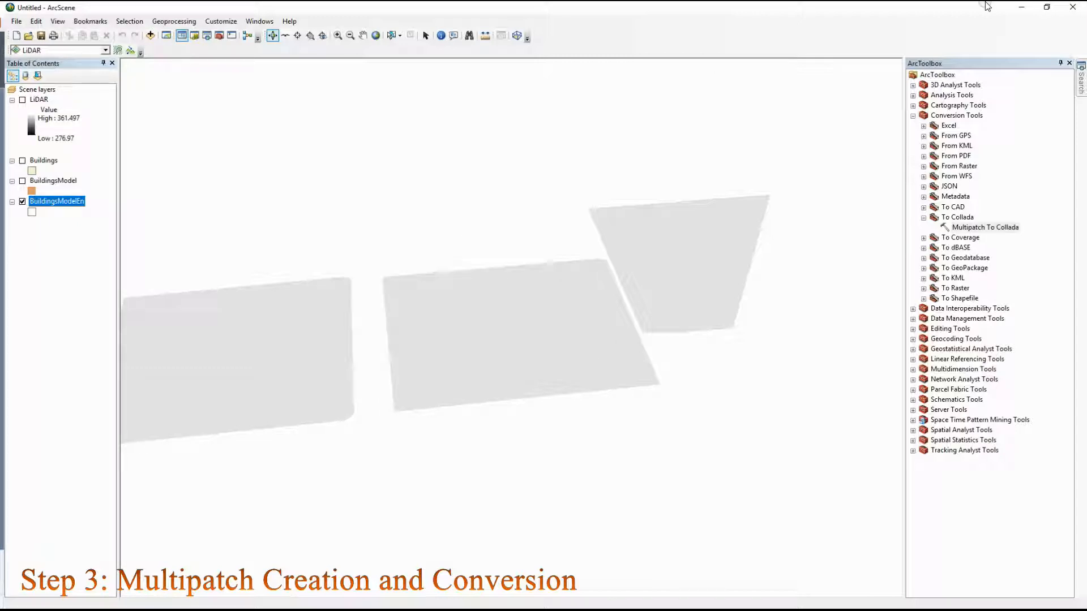
- Review the exported DAE and KML files in the GIS\TutorialModels2 folder in File Explorer, through to the last ID
left_click(1017, 14)
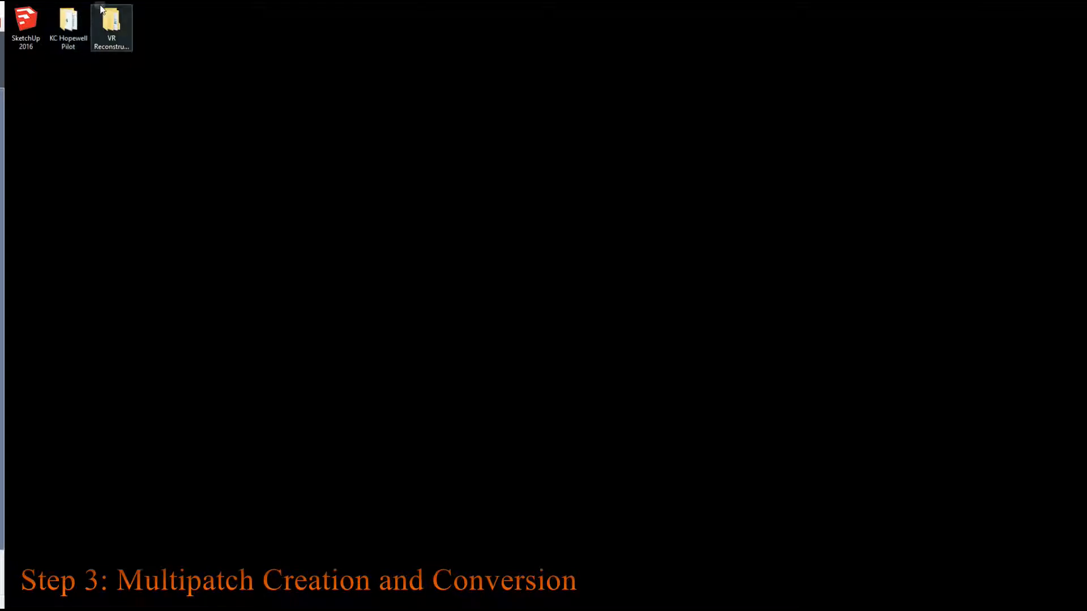
double_click(118, 22)
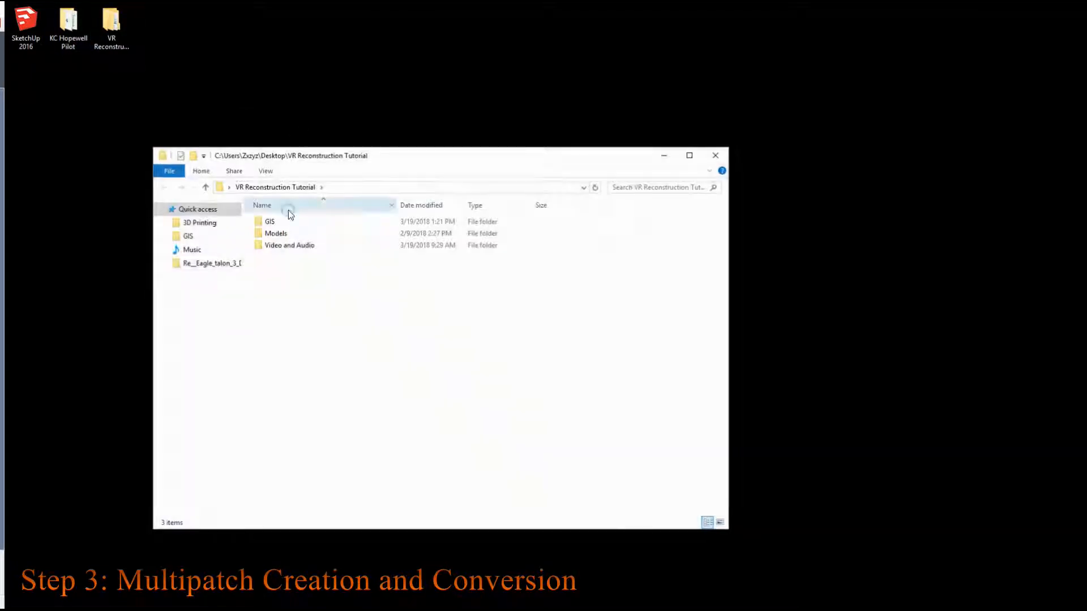
left_click(283, 223)
double_click(283, 225)
left_click(406, 242)
double_click(406, 242)
scroll(349, 296, "down", 8)
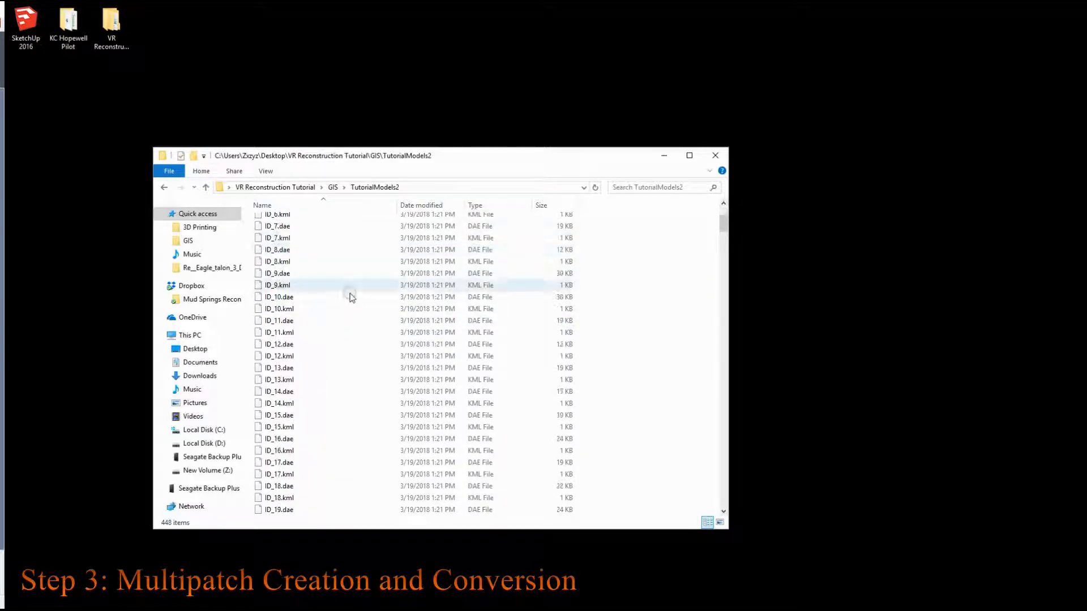
scroll(334, 361, "down", 17)
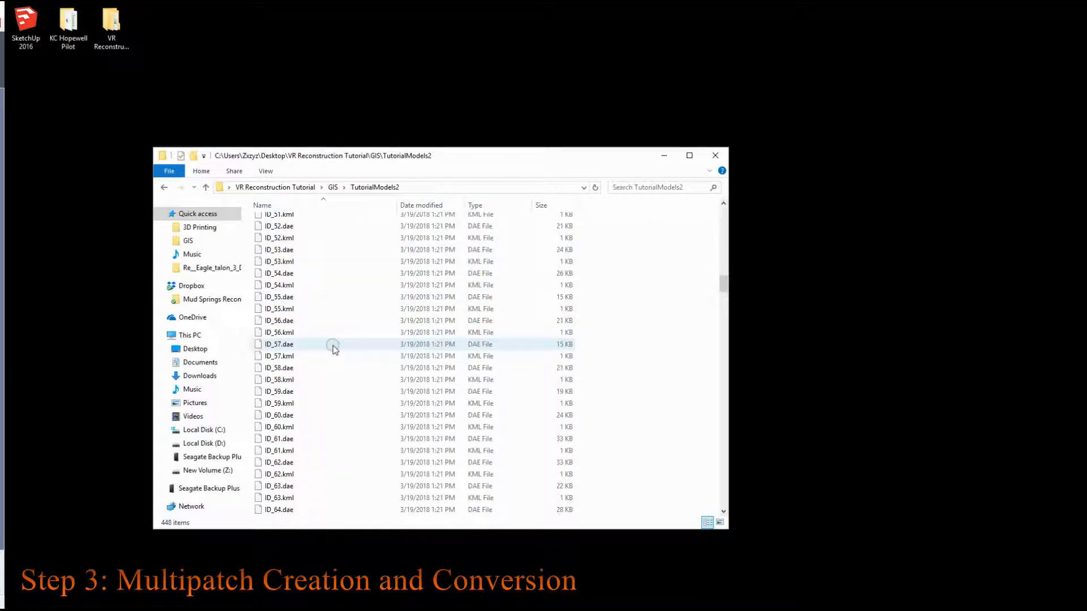
scroll(331, 349, "down", 20)
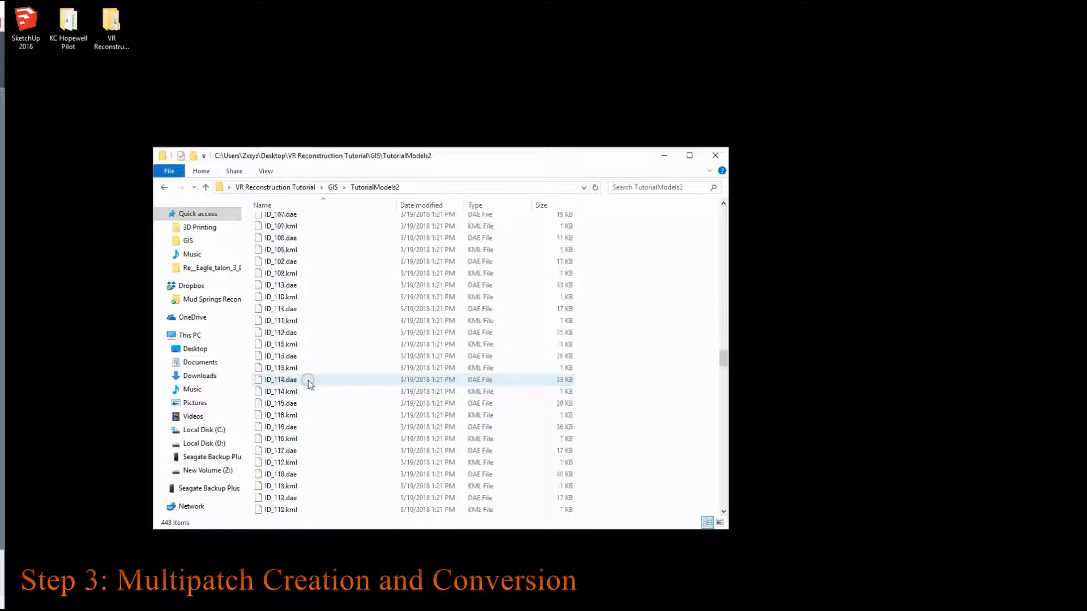
scroll(308, 385, "down", 17)
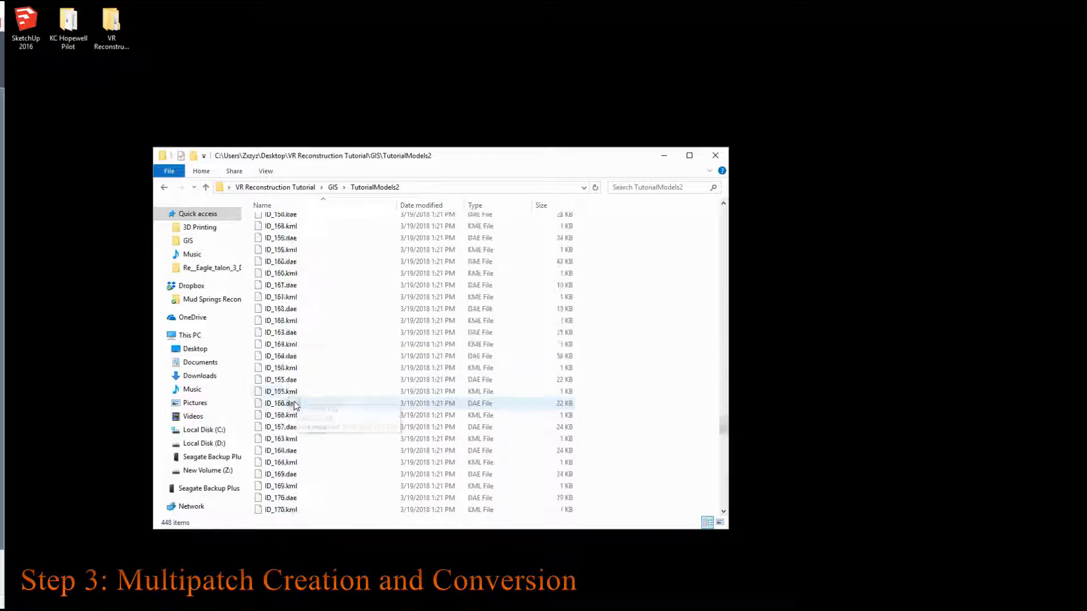
scroll(294, 406, "down", 20)
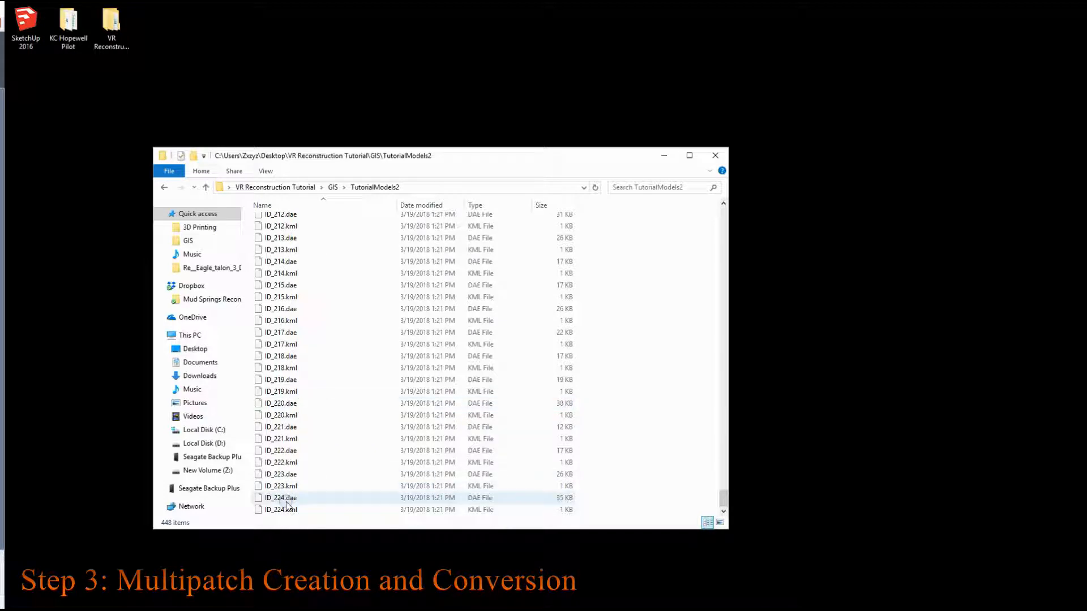
- Switch back to ArcScene and zoom to record 224 at the end of the BuildingsModelEn attribute table
left_click(287, 604)
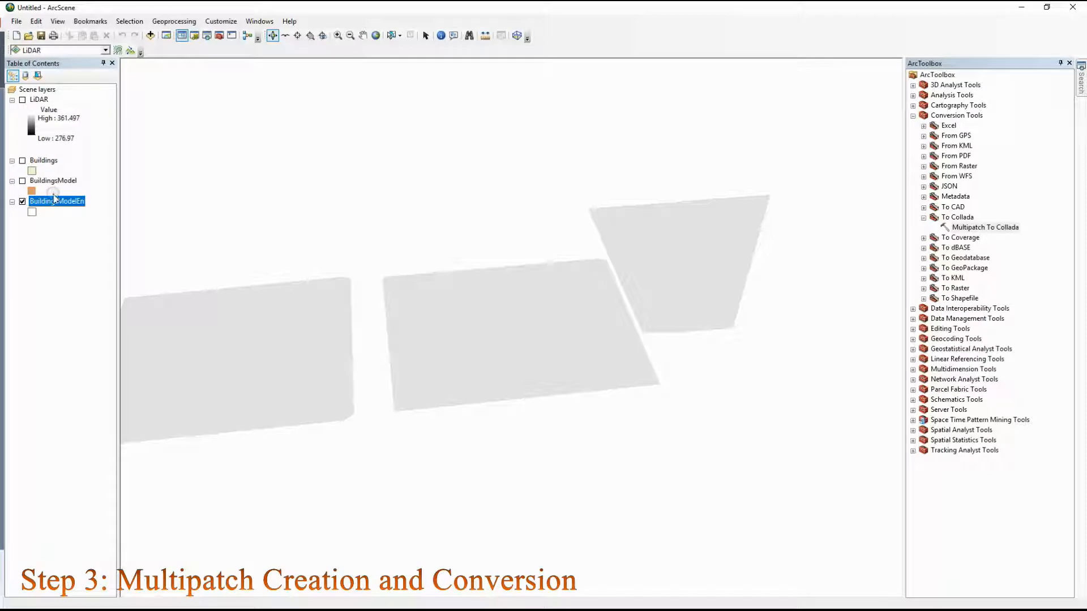
right_click(56, 207)
left_click(85, 237)
scroll(648, 309, "down", 15)
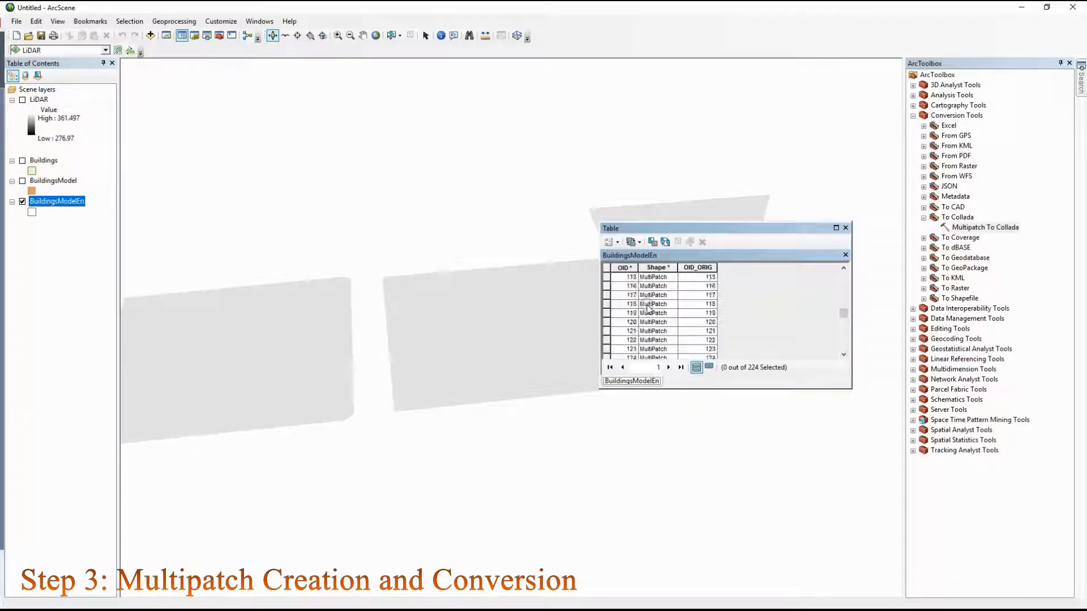
scroll(648, 308, "down", 10)
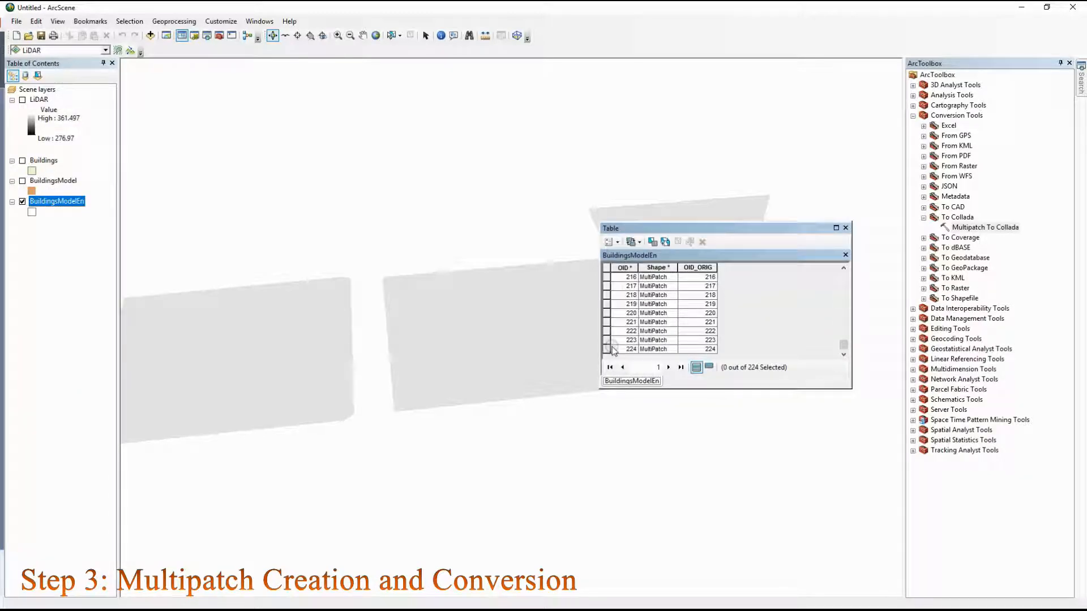
left_click(607, 349)
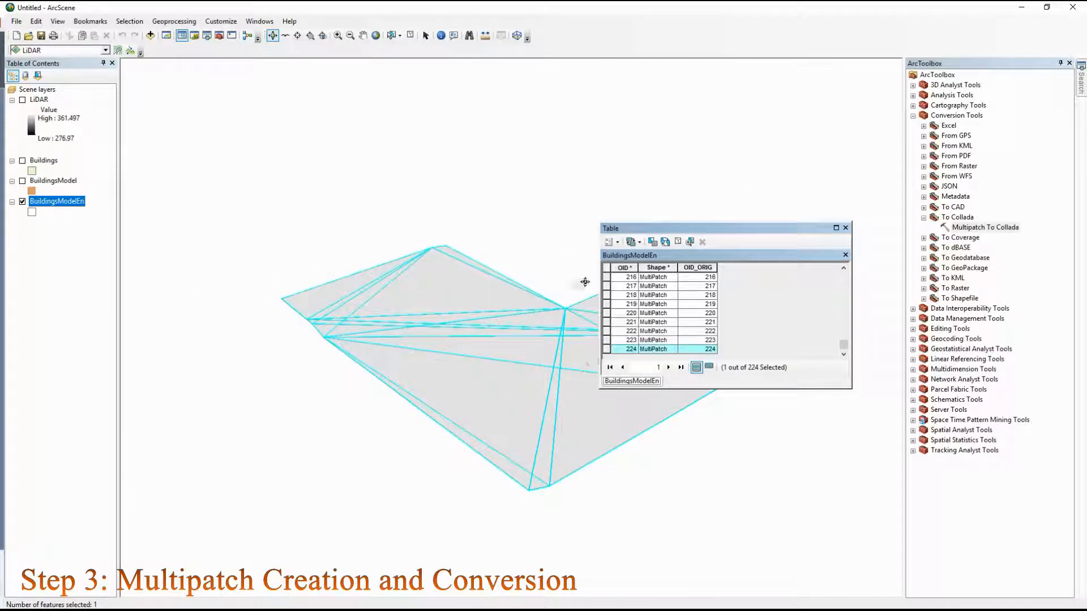
- Examine the multipatch of record 224 from several angles, then close the attribute table
left_click_drag(737, 232, 306, 405)
left_click_drag(704, 194, 567, 271)
left_click_drag(405, 274, 763, 262)
left_click_drag(347, 382, 787, 247)
left_click_drag(298, 293, 303, 456)
left_click_drag(591, 350, 757, 352)
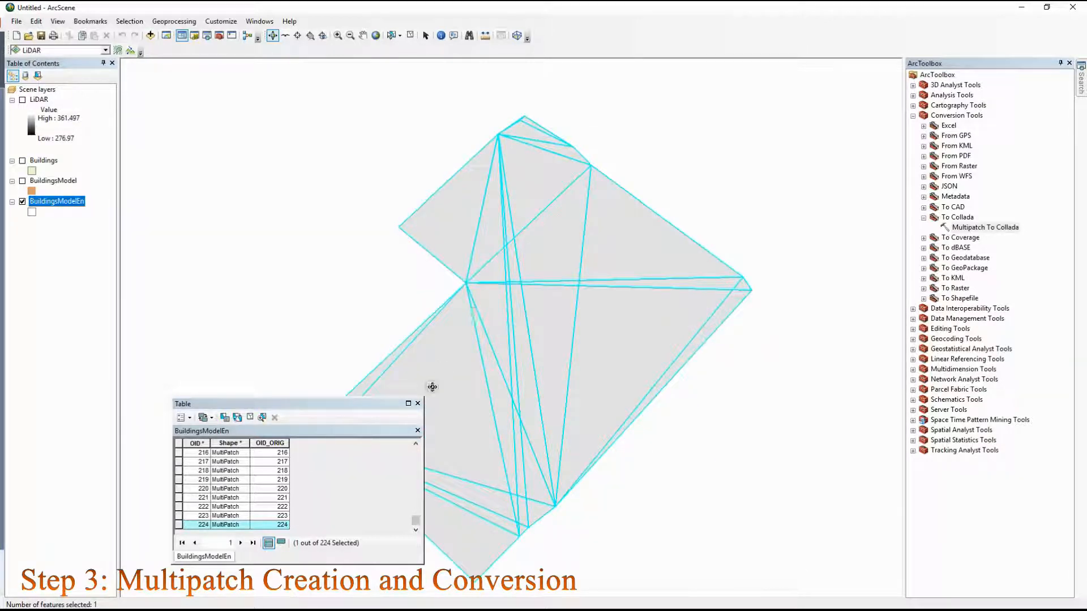
left_click(418, 404)
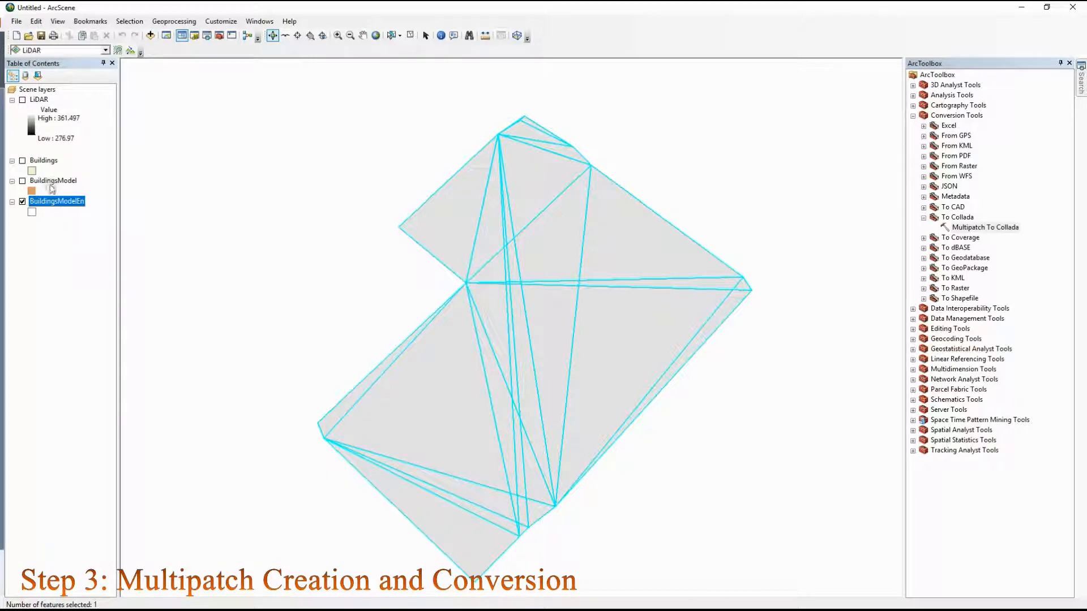
- Compare the selected building in the BuildingsModel, Buildings and BuildingsModelEn layers by toggling their visibility, leaving BuildingsModelEn hidden
left_click(22, 202)
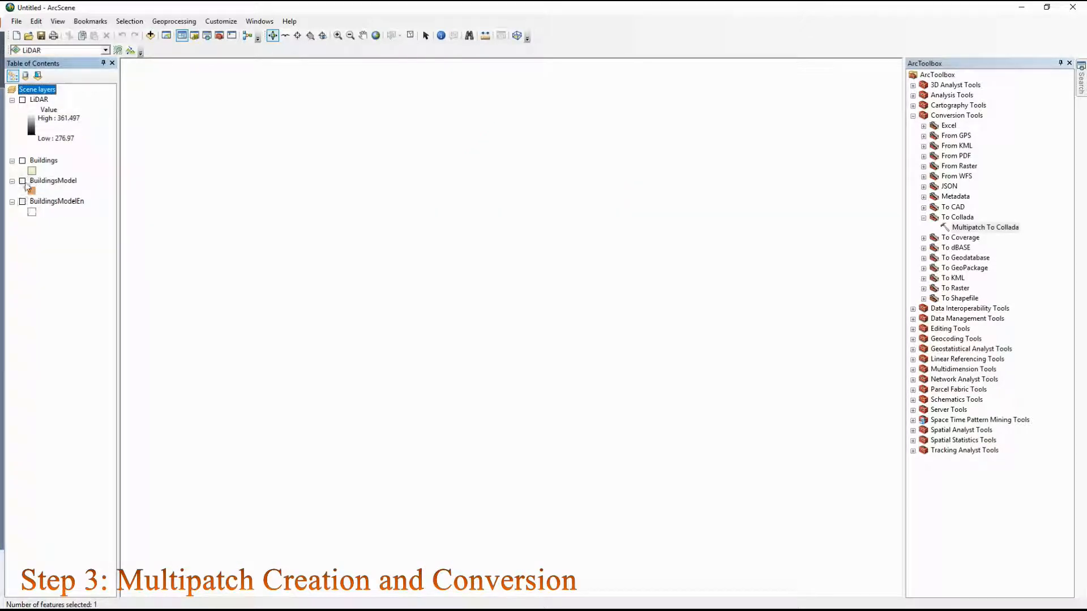
left_click(23, 180)
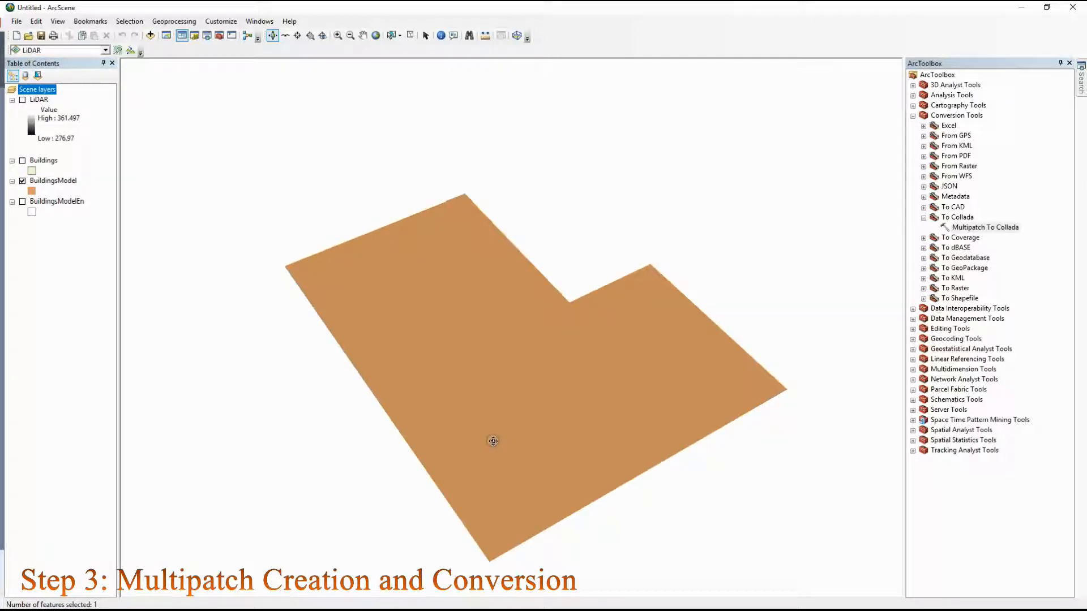
mouse_move(466, 338)
left_mouse_down()
mouse_move(580, 357)
mouse_move(597, 227)
mouse_move(59, 547)
mouse_move(583, 479)
mouse_move(446, 329)
left_mouse_up()
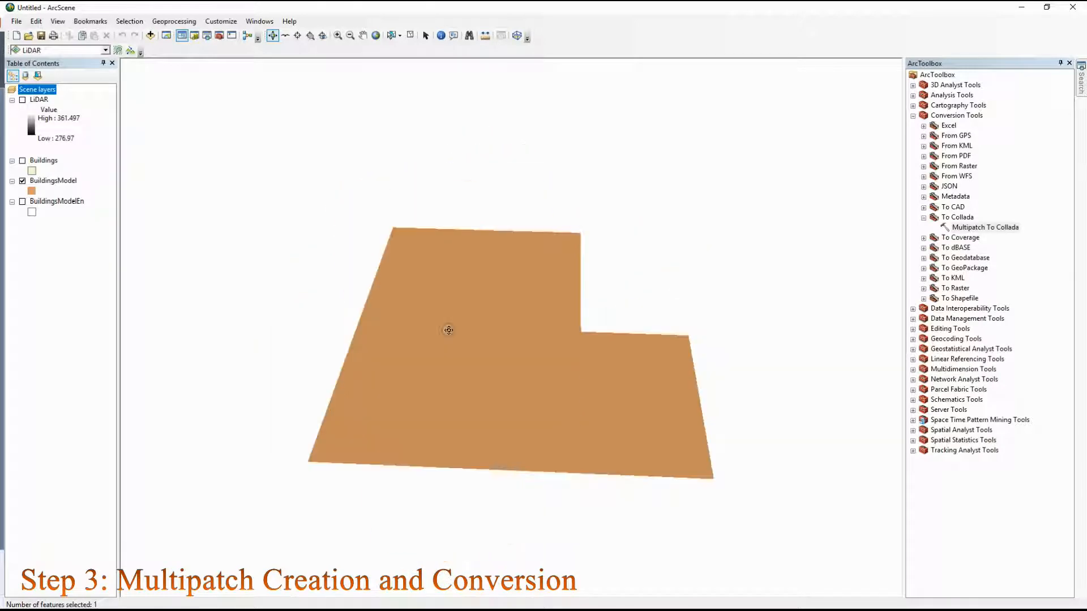
left_click(23, 162)
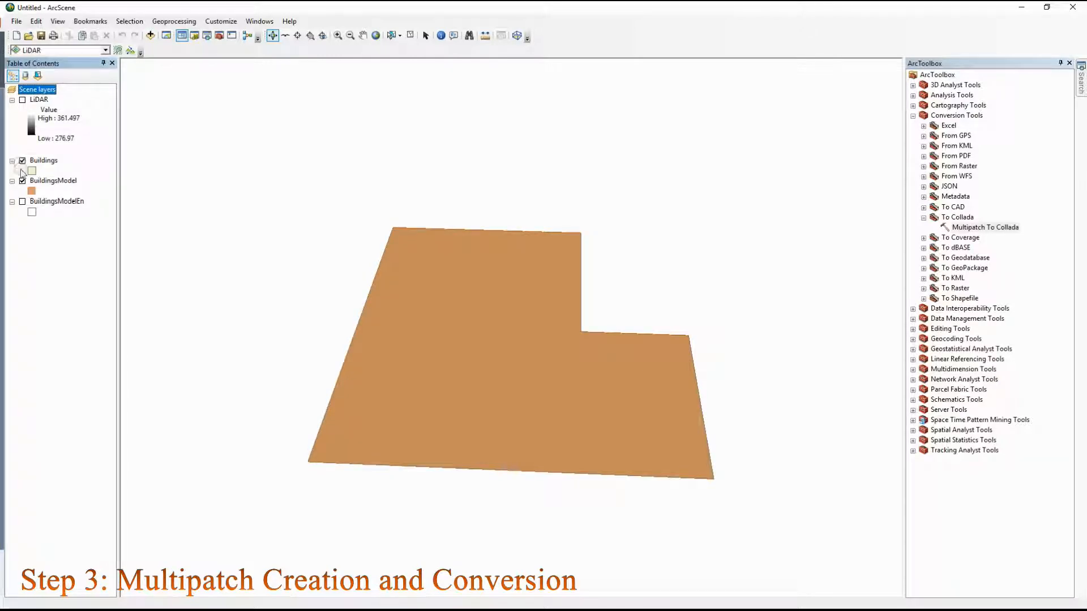
left_click(23, 202)
left_click_drag(442, 403, 537, 458)
left_click(23, 202)
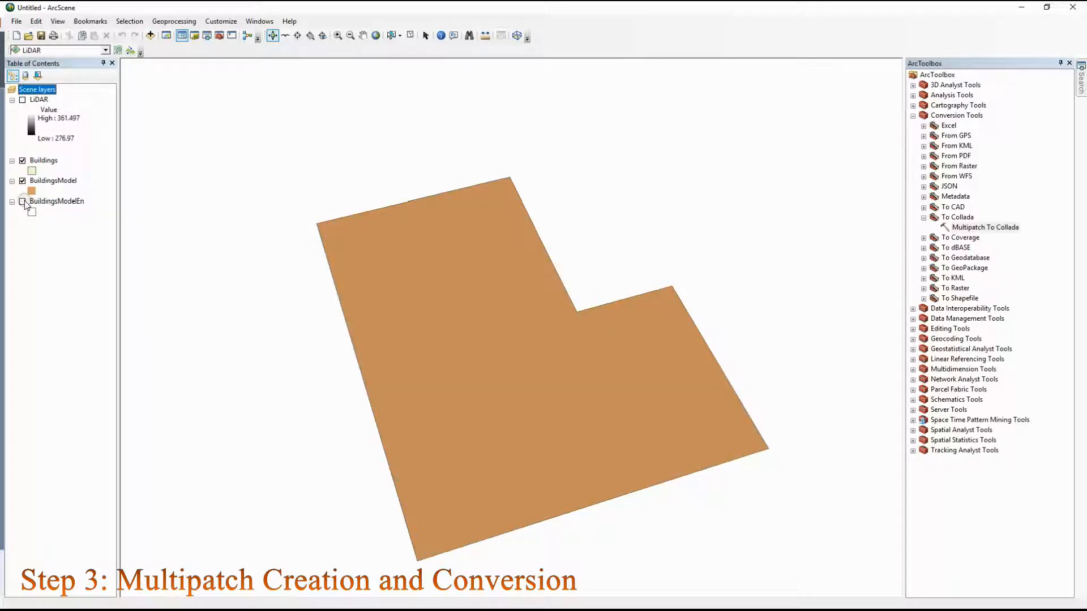
- Remove the BuildingsModelEn layer from the scene and view the remaining building layers from farther out
right_click(48, 202)
left_click(82, 222)
left_click_drag(198, 255, 420, 291)
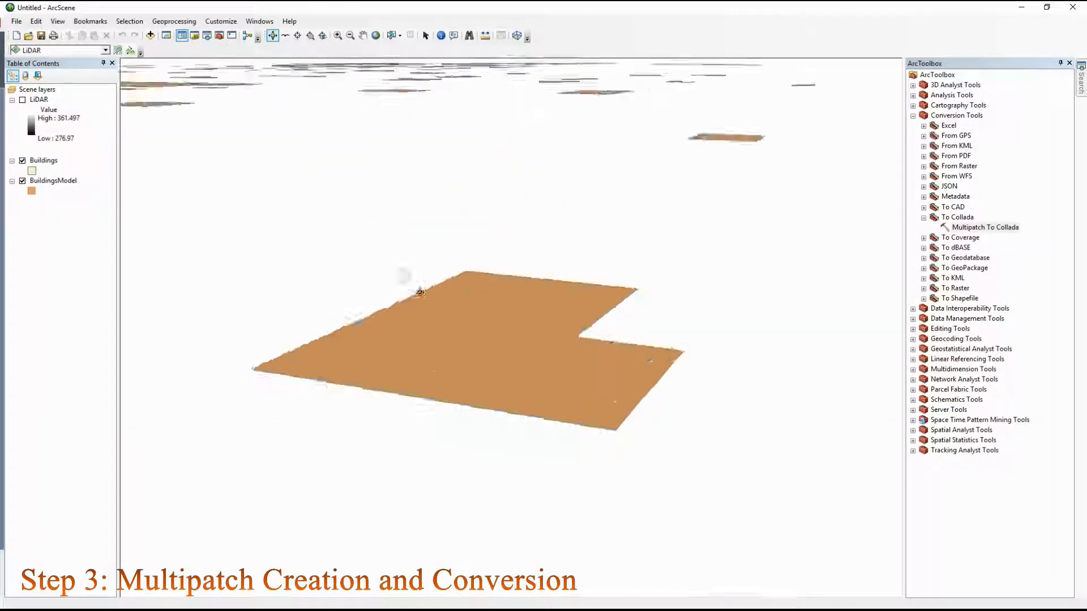
scroll(471, 354, "down", 5)
left_click_drag(472, 353, 761, 283)
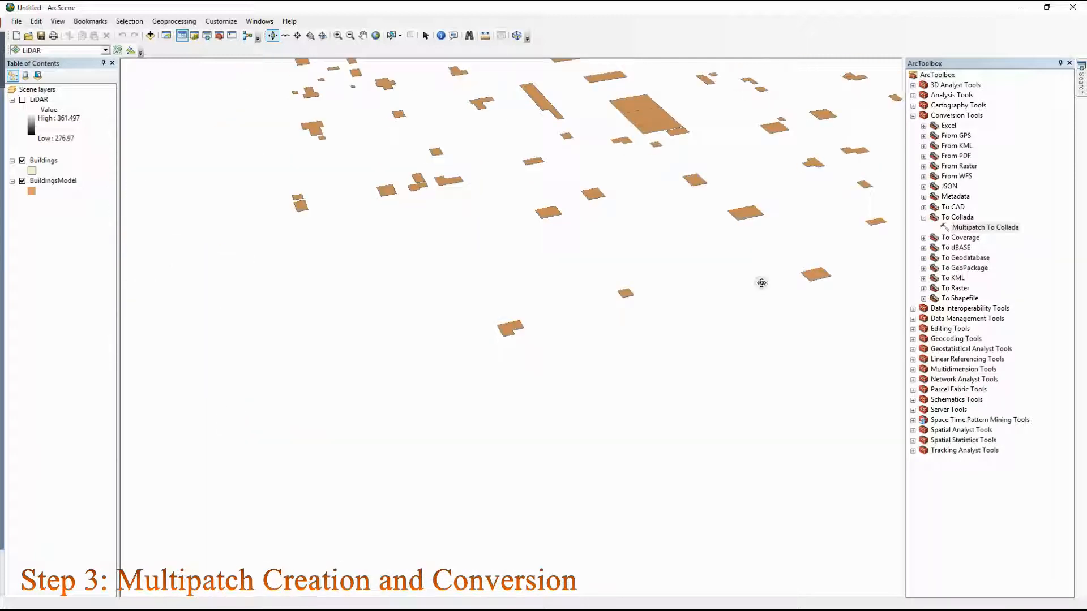
- Turn off the Buildings layer and remove the BuildingsModel layer from the scene
left_click(22, 161)
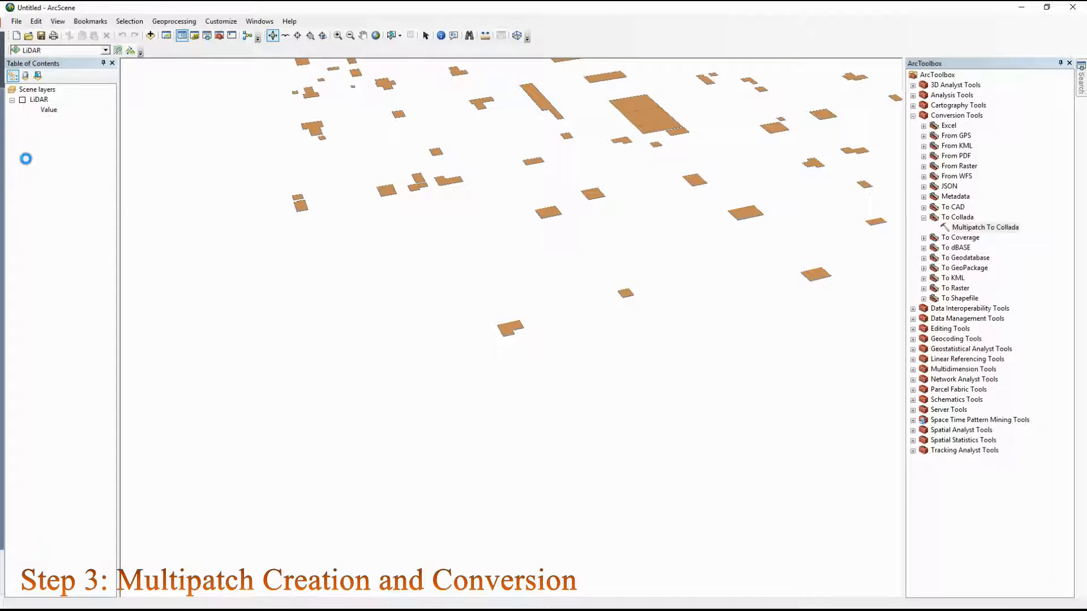
left_click(22, 181)
left_click(33, 181)
right_click(33, 183)
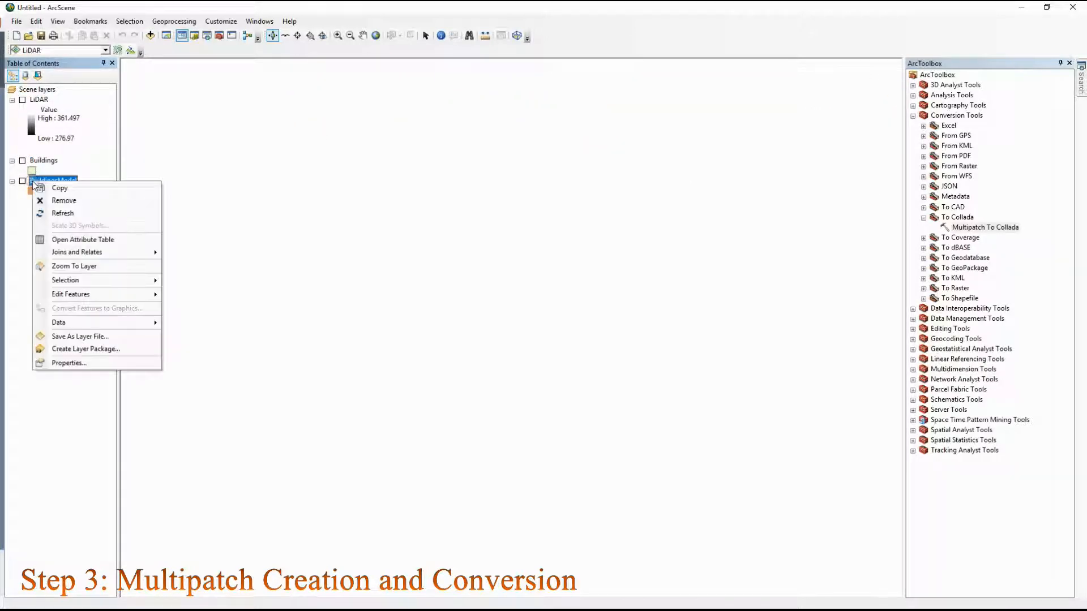
left_click(41, 199)
- Set the LiDAR layer's base heights to float on a custom surface
right_click(47, 98)
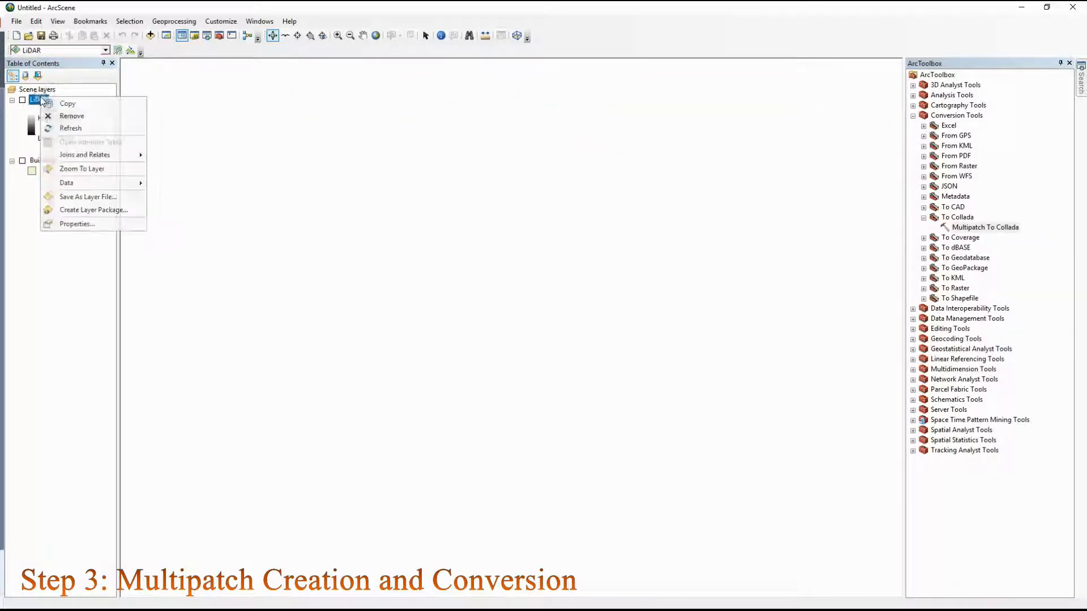
left_click(96, 226)
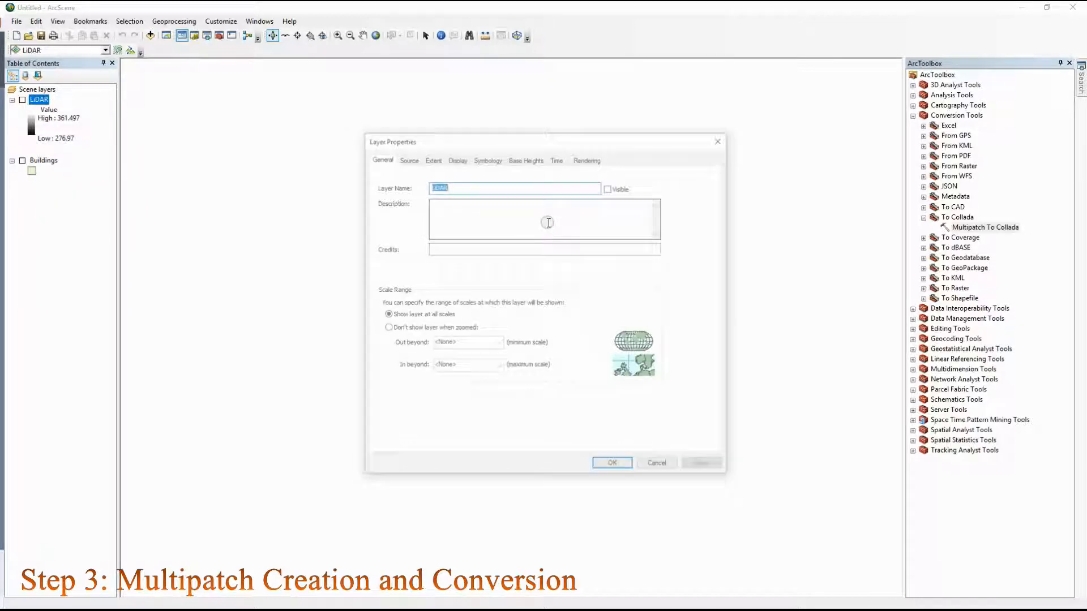
left_click(532, 159)
left_click(383, 197)
left_click(612, 467)
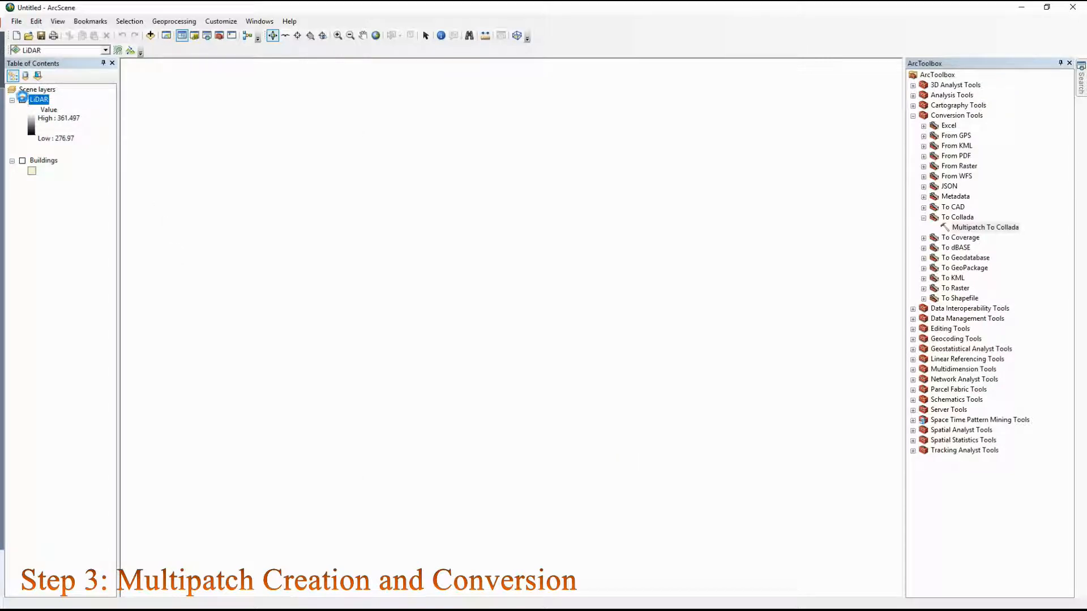
- Display the LiDAR layer and zoom to its extent to view the terrain relief
right_click(32, 101)
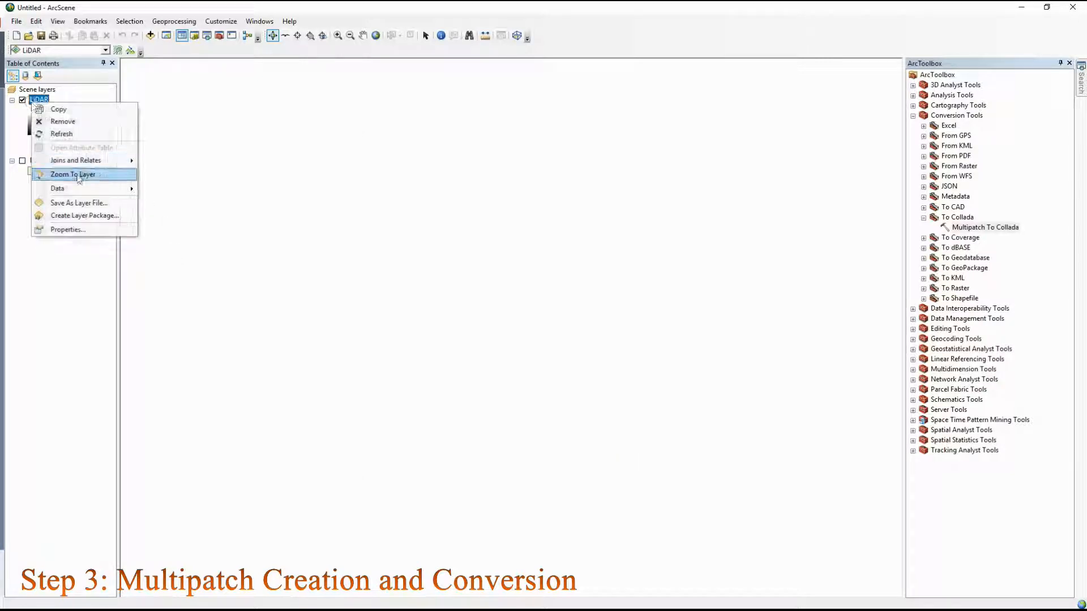
left_click(81, 176)
left_click_drag(665, 427, 407, 448)
scroll(537, 390, "up", 4)
scroll(537, 390, "down", 10)
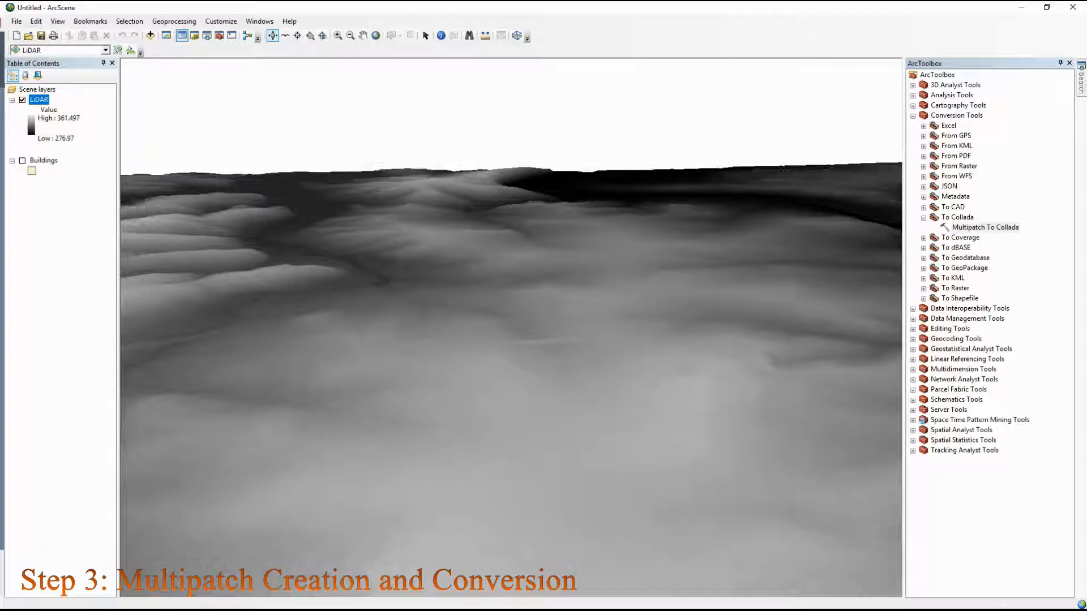
- Turn on the Buildings layer and set its base heights to float on the LiDAR surface from VRTutorial.gdb
left_click(22, 161)
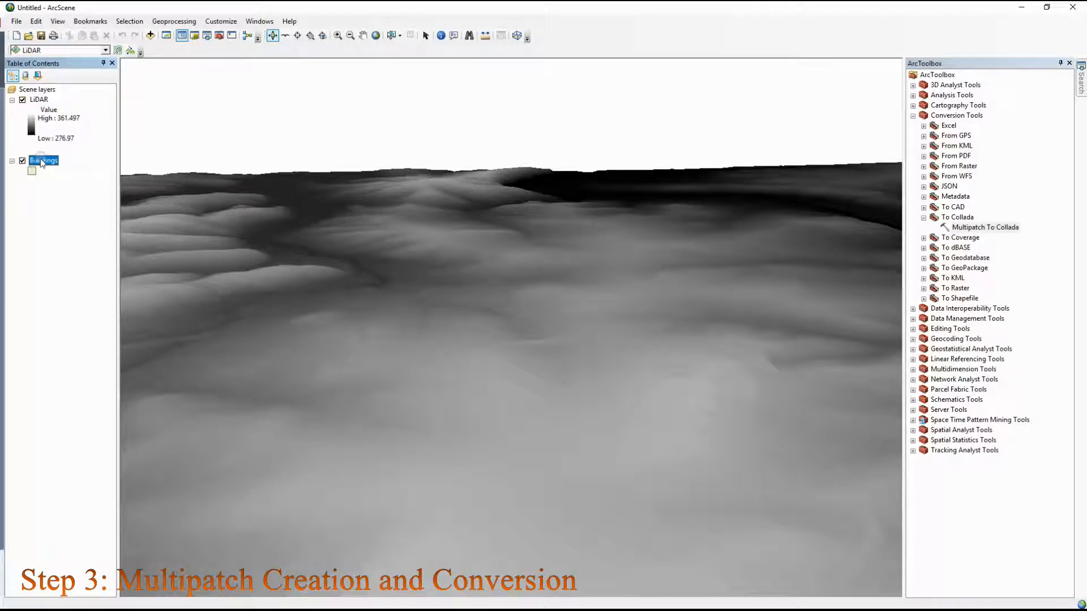
right_click(42, 164)
left_click(62, 340)
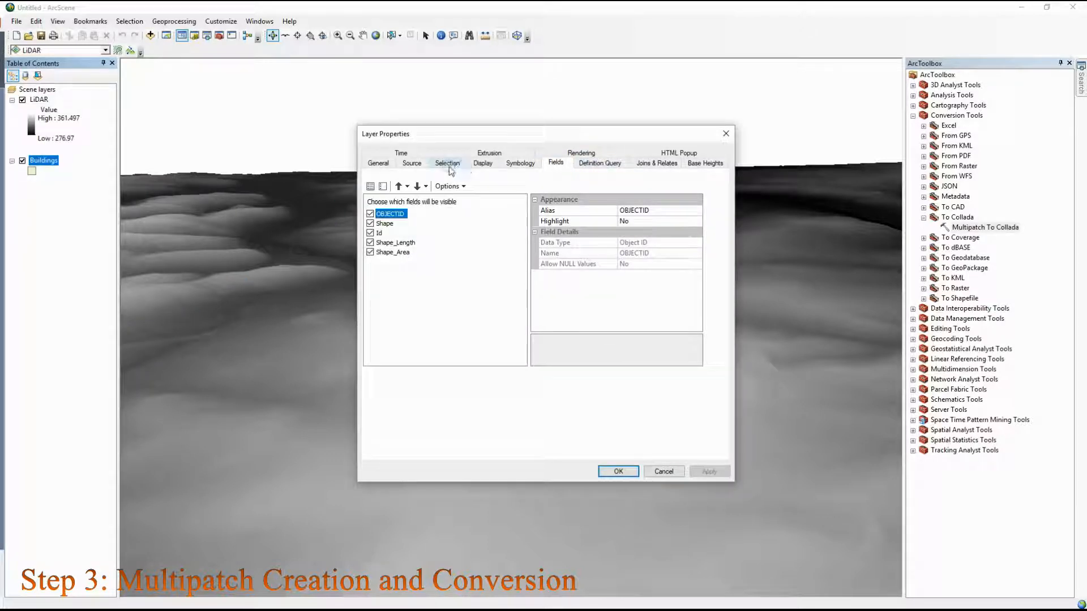
left_click(702, 164)
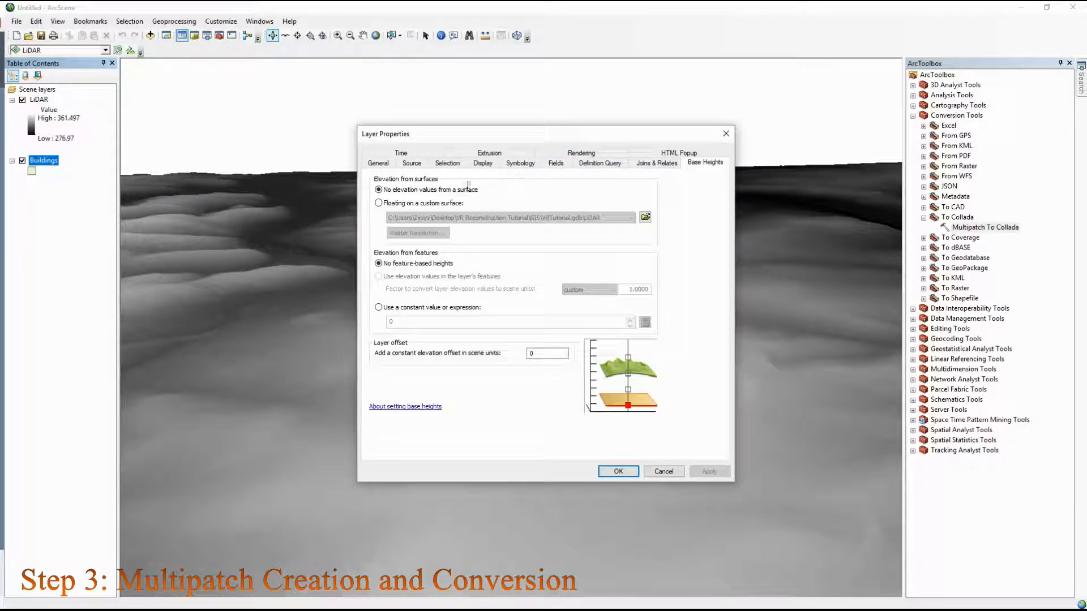
left_click(436, 205)
left_click(716, 475)
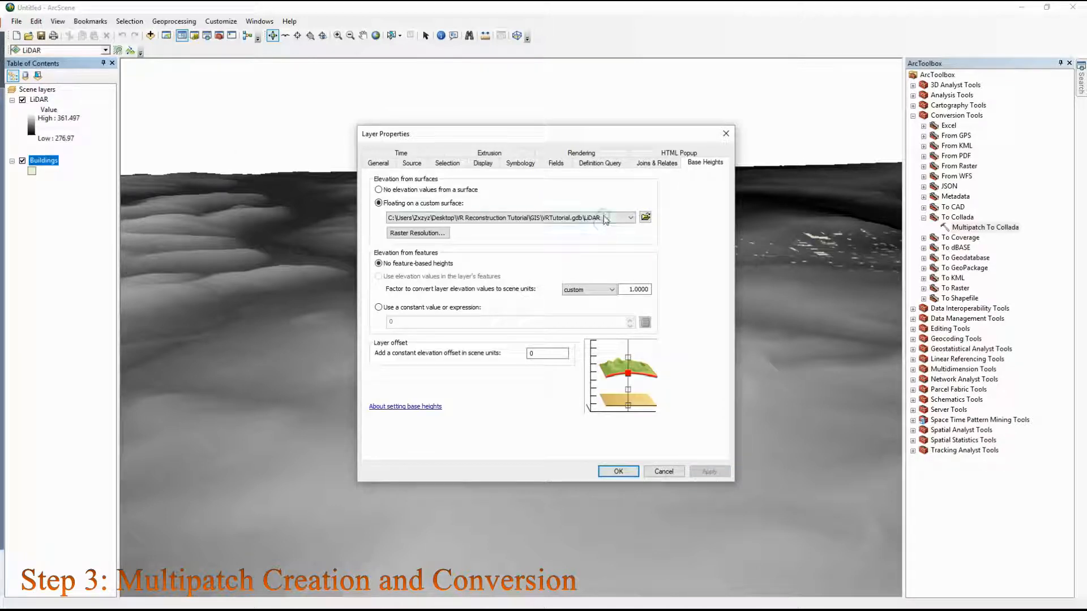
left_click(617, 473)
- Examine how the Buildings footprints sit on the LiDAR terrain from several angles and distances
left_click_drag(498, 227, 713, 171)
left_click_drag(767, 149, 568, 352)
scroll(568, 352, "up", 2)
scroll(568, 352, "down", 4)
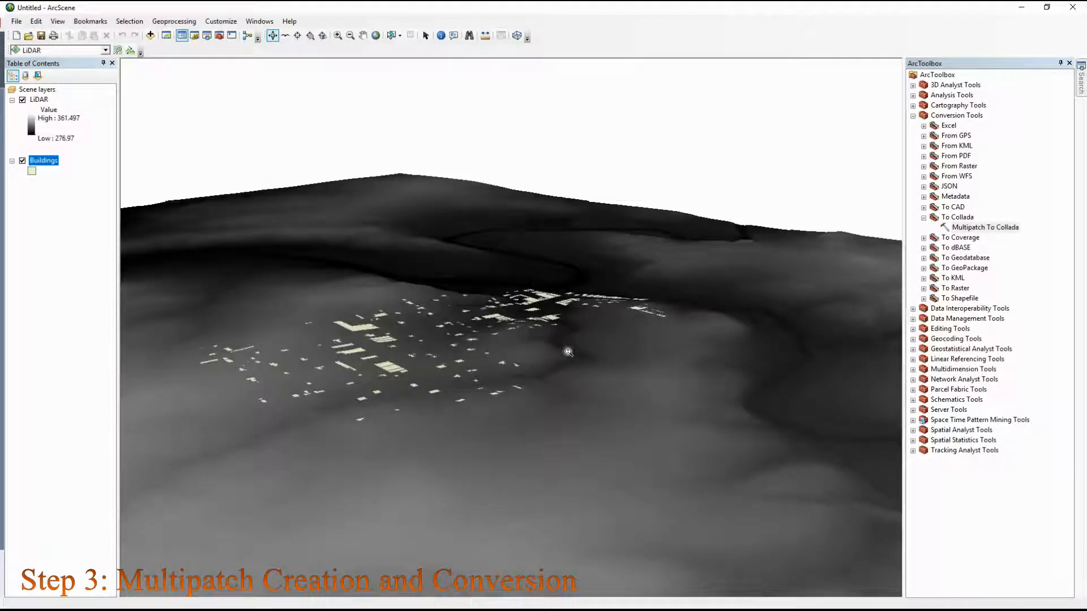
scroll(568, 352, "down", 3)
left_click_drag(715, 303, 116, 286)
left_click_drag(522, 366, 368, 390)
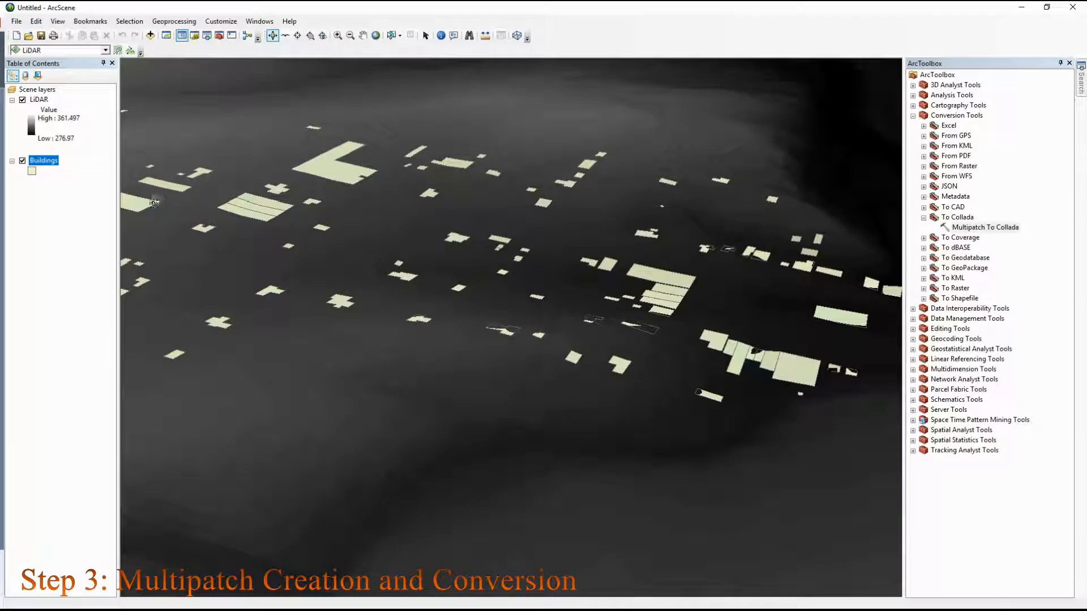
- Enable extrusion for the Buildings layer, applied by adding it to each feature's maximum height
right_click(46, 164)
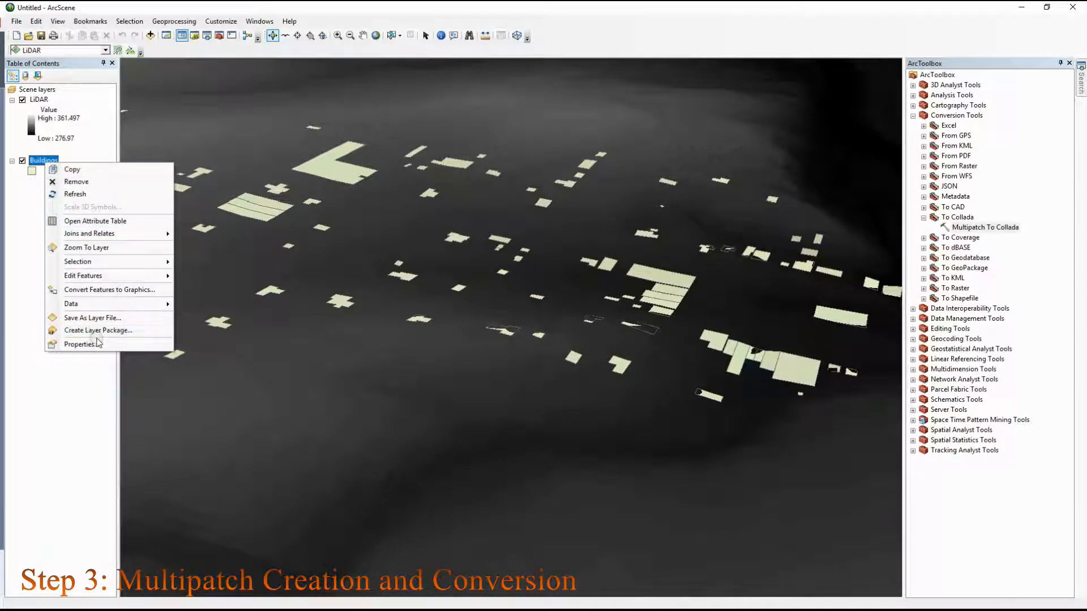
left_click(97, 344)
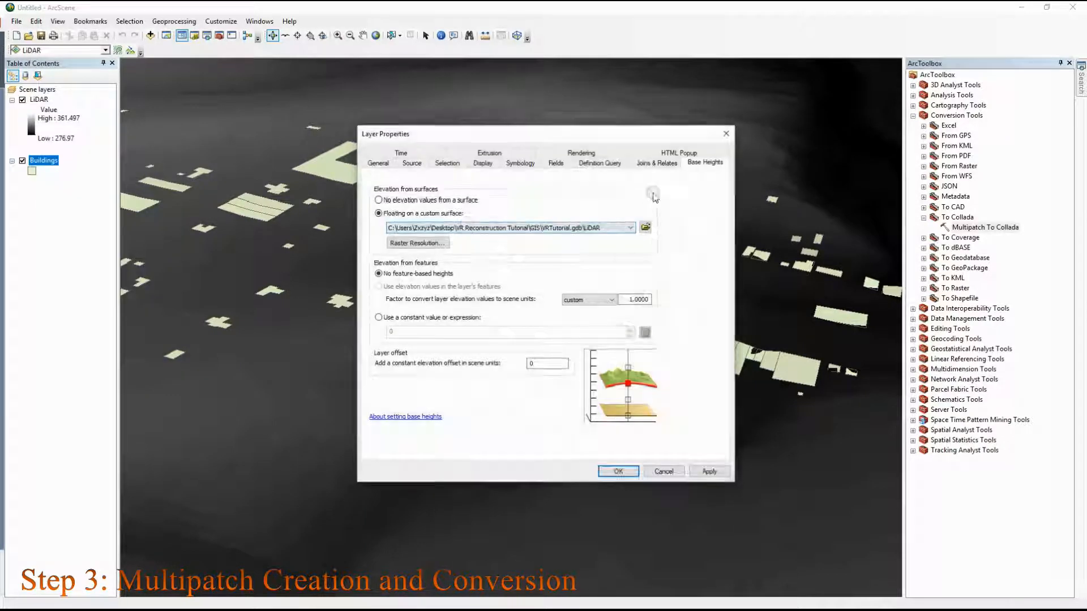
left_click(512, 153)
left_click(372, 186)
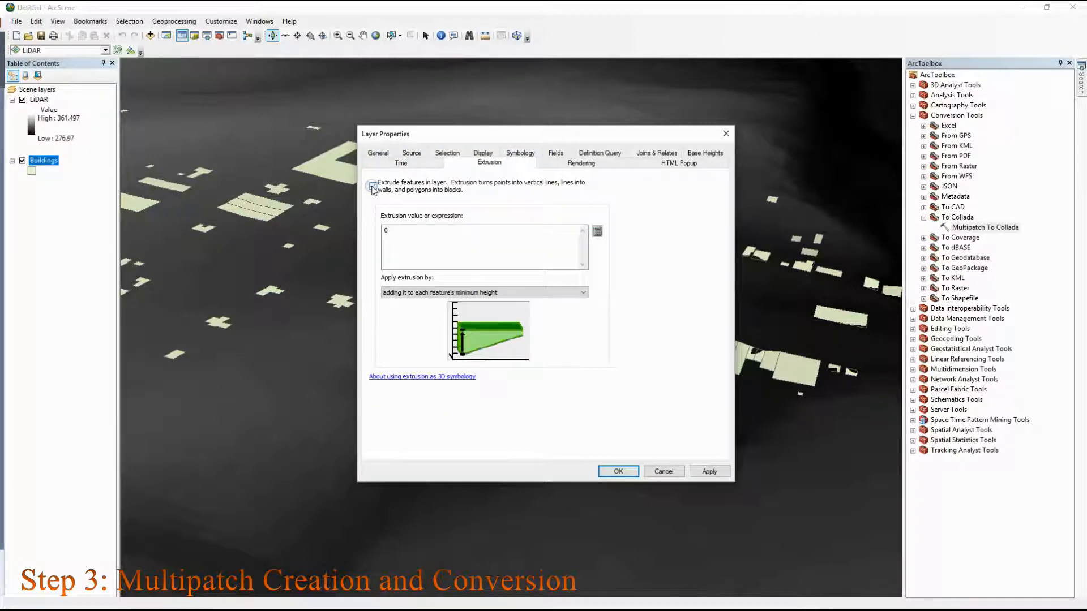
left_click(466, 293)
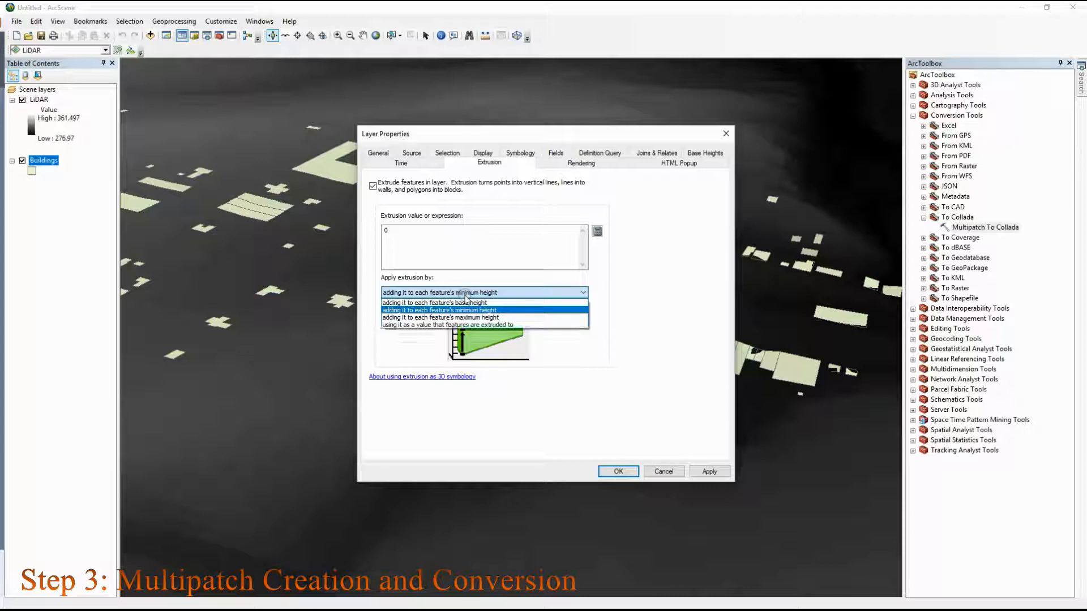
left_click(435, 318)
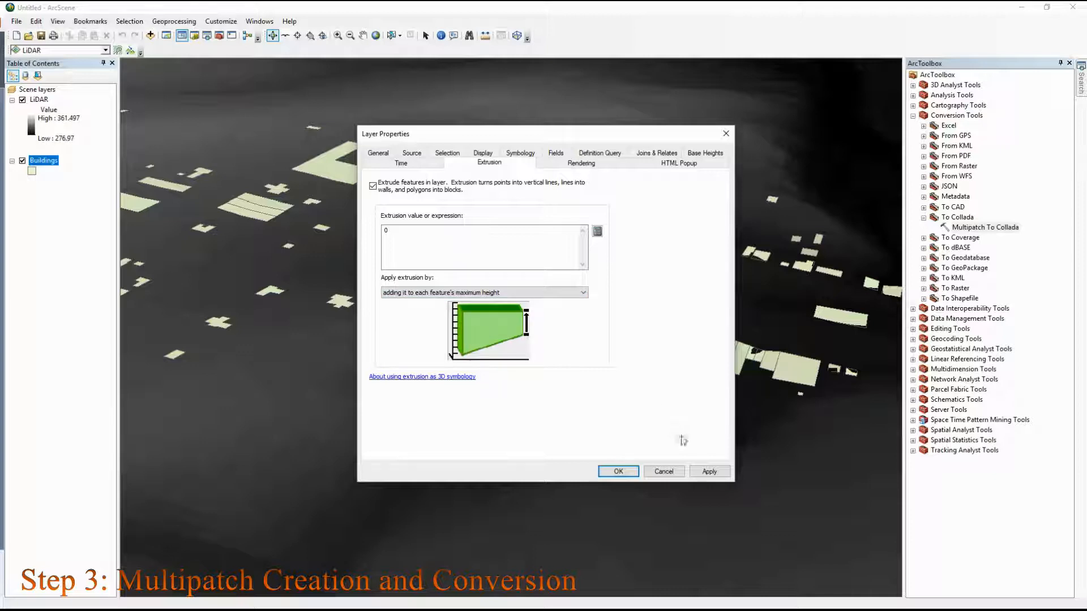
left_click(708, 471)
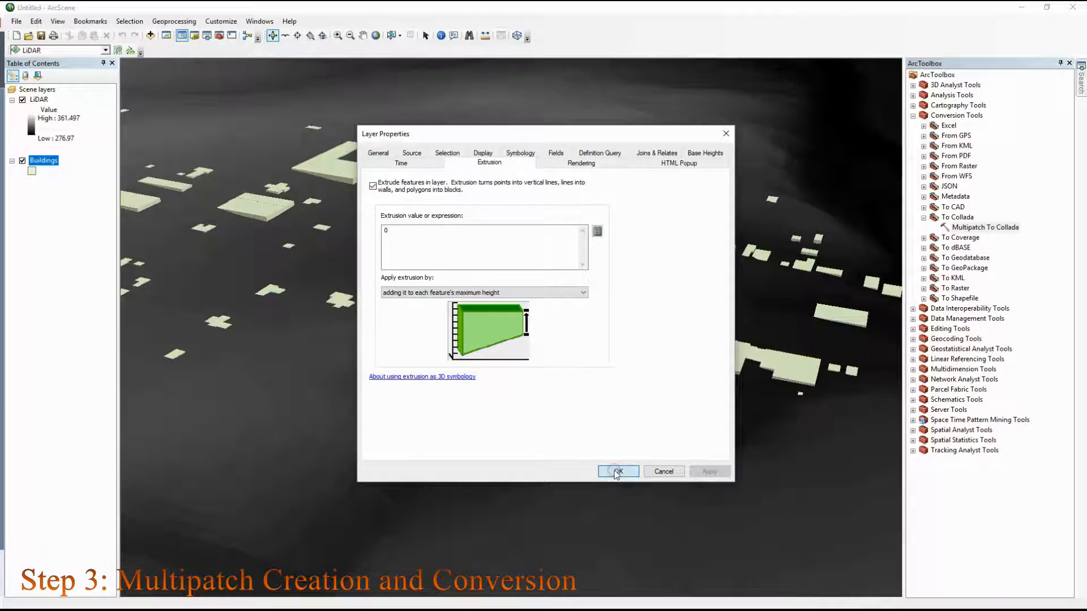
left_click(616, 473)
- Examine the extruded buildings' flat tops and their fit to the sloping terrain, close up and from a distance
left_click_drag(686, 359, 403, 381)
scroll(436, 396, "down", 3)
left_click_drag(633, 397, 566, 362)
left_click_drag(414, 374, 643, 523)
left_click_drag(379, 359, 741, 337)
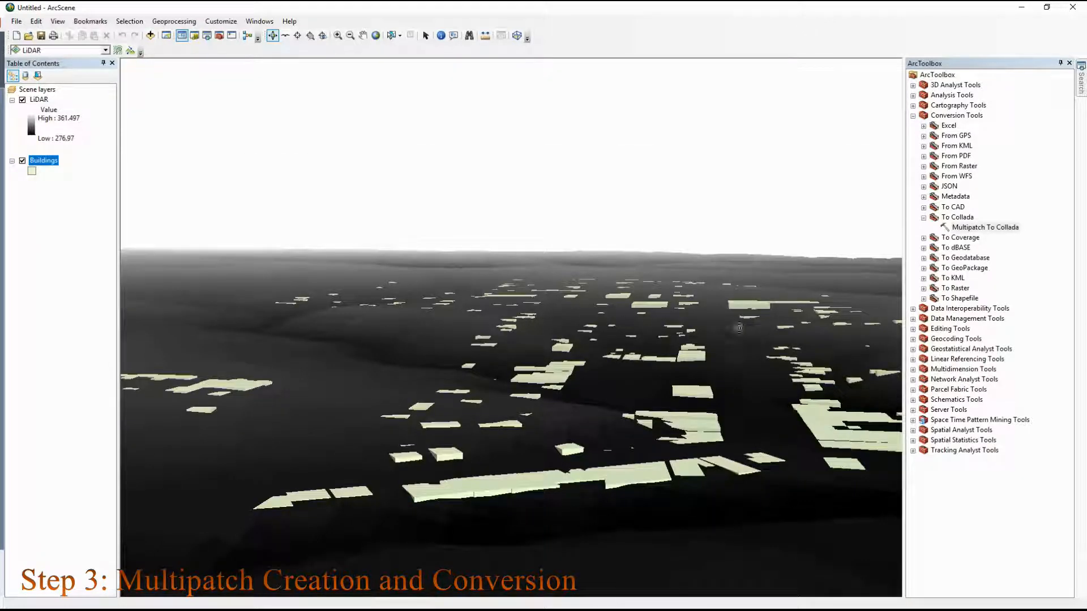
scroll(679, 336, "up", 6)
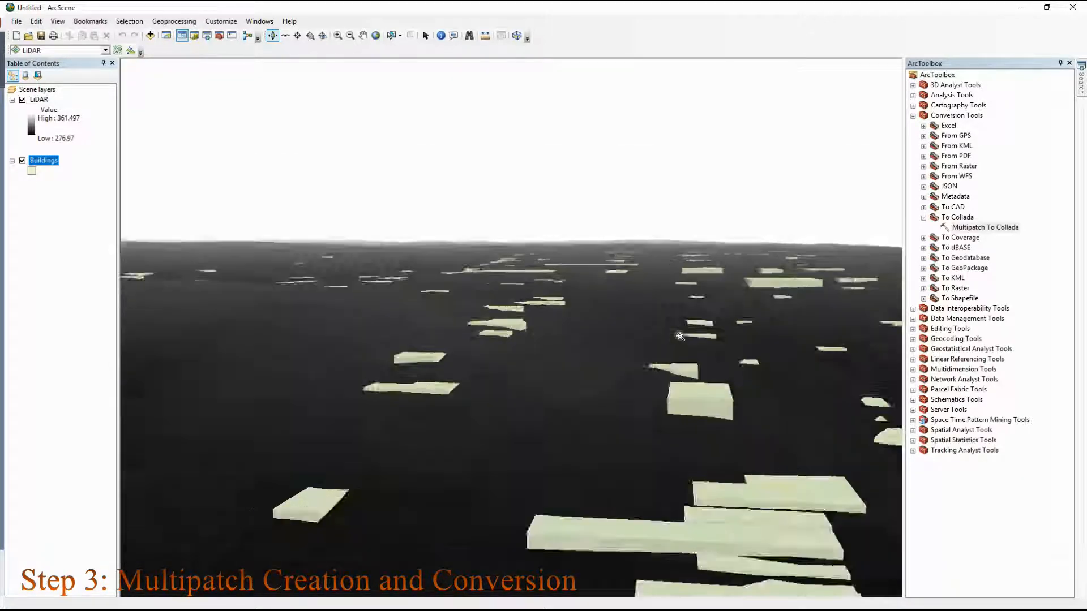
left_click_drag(596, 348, 381, 385)
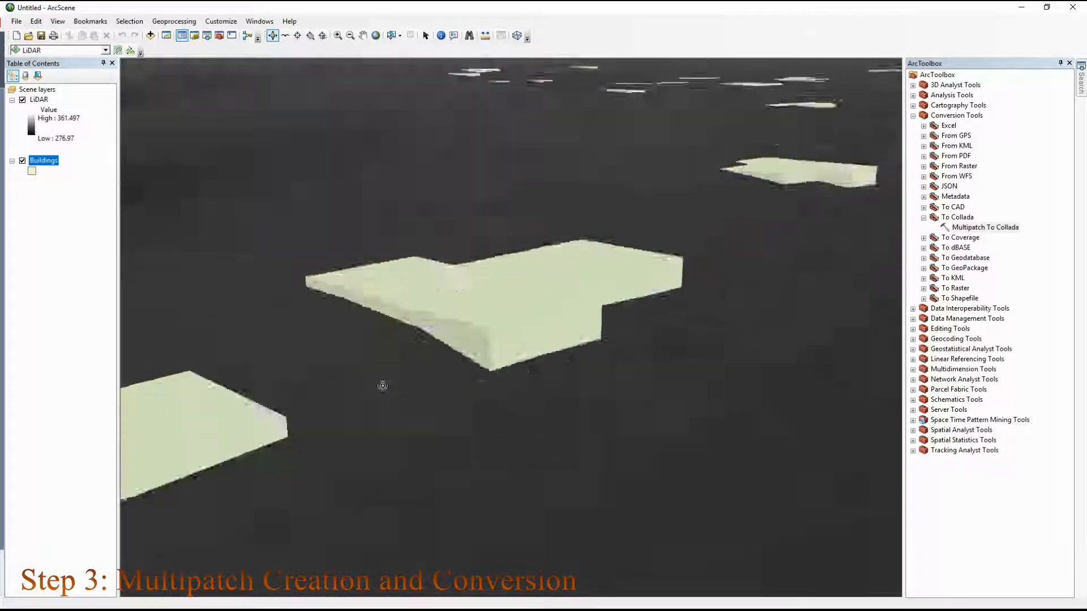
scroll(526, 376, "down", 7)
left_click_drag(543, 401, 677, 352)
left_click_drag(462, 433, 583, 470)
scroll(580, 465, "up", 7)
scroll(580, 465, "up", 3)
left_click_drag(745, 408, 833, 403)
scroll(532, 380, "up", 2)
scroll(532, 381, "down", 7)
scroll(532, 381, "down", 3)
left_click_drag(525, 386, 801, 477)
left_click_drag(357, 415, 677, 374)
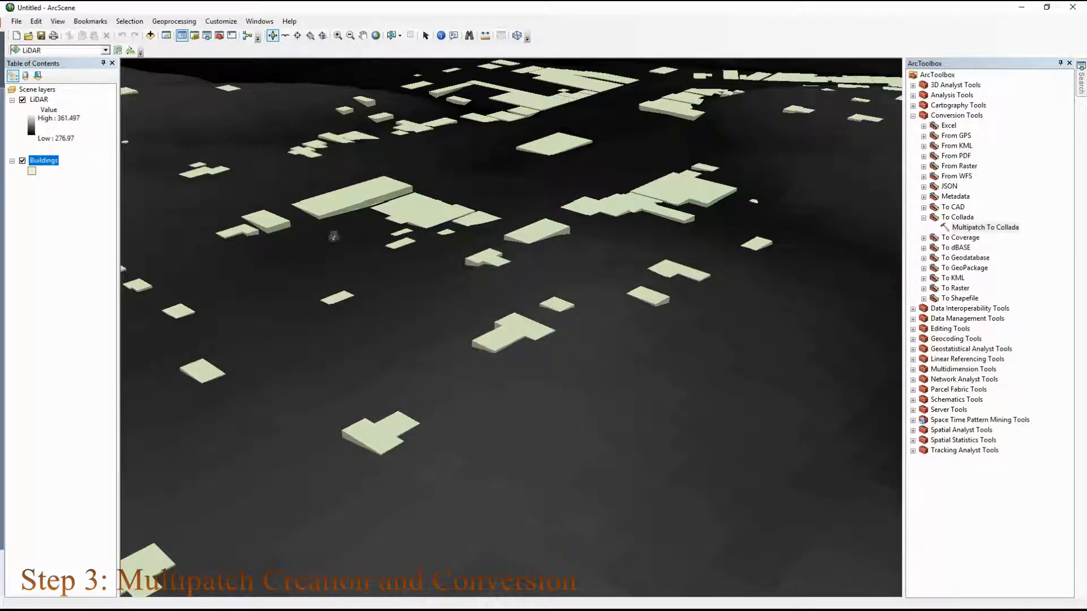
left_click_drag(351, 325, 662, 390)
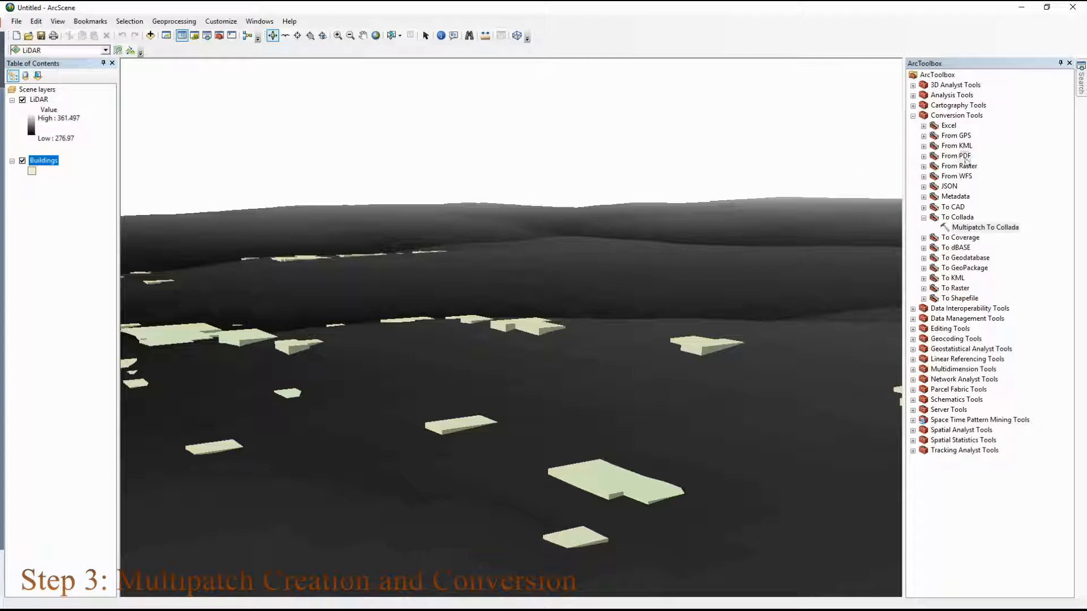
- Set up the Layer 3D to Feature Class tool with Buildings as input and BuildingsMulti in VRTutorial.gdb as output
left_click(912, 86)
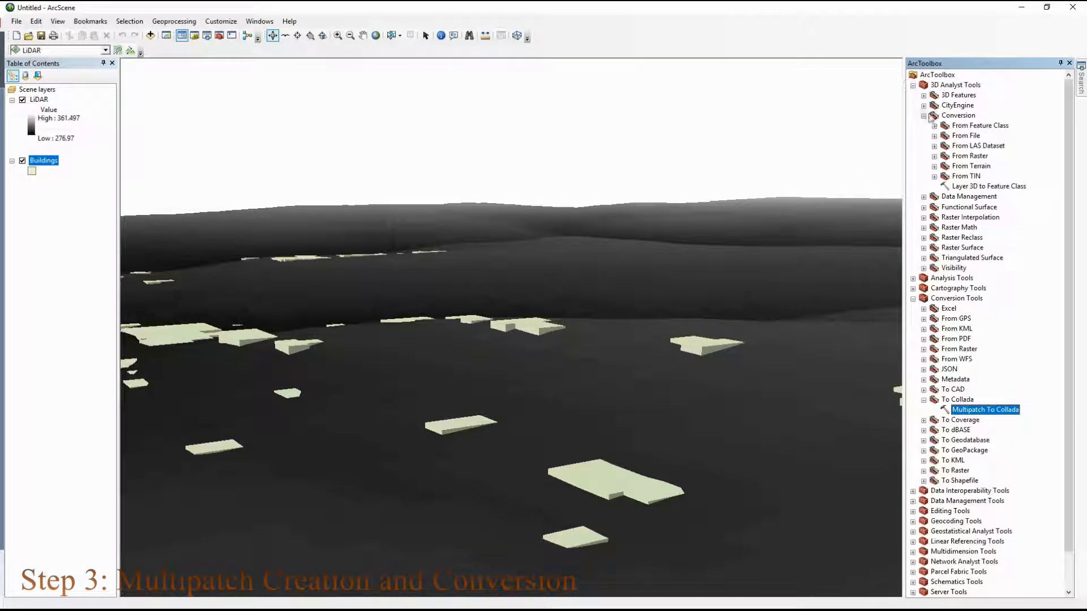
double_click(955, 187)
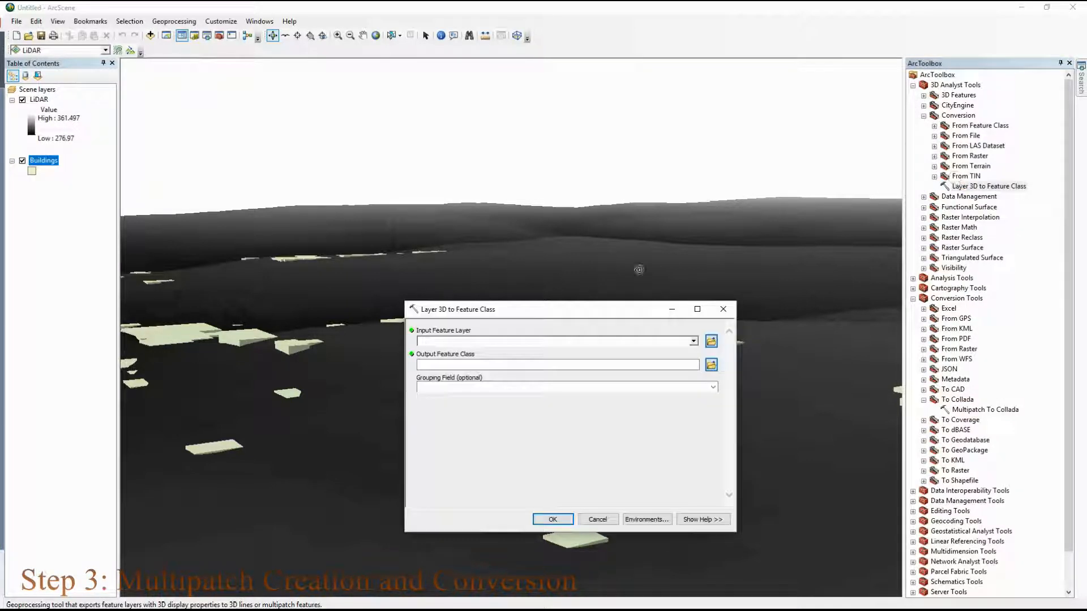
left_click(693, 341)
left_click(434, 354)
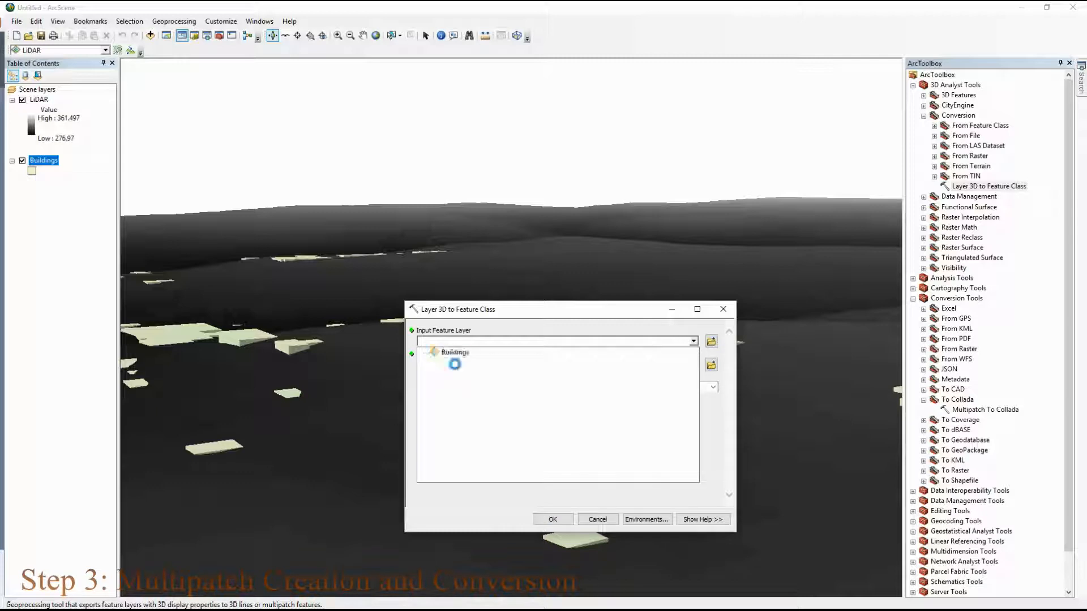
left_click(710, 366)
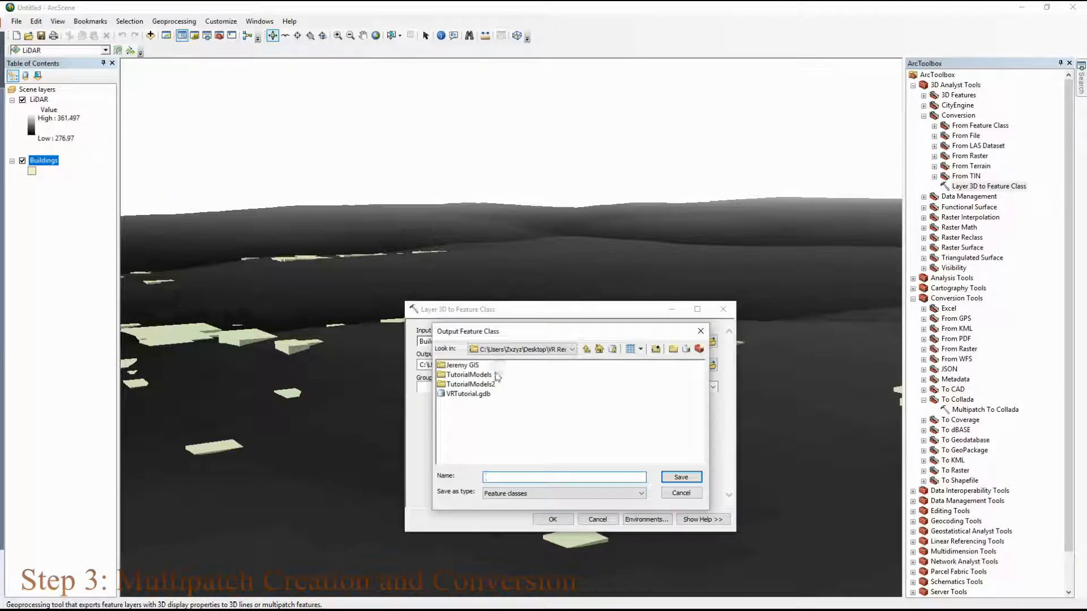
double_click(481, 395)
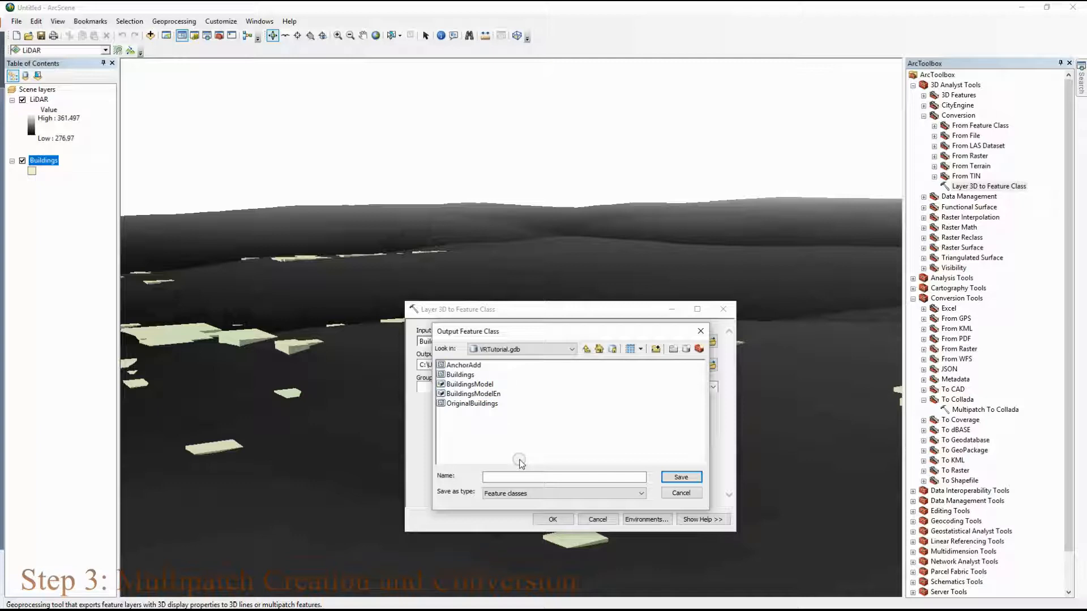
left_click(510, 473)
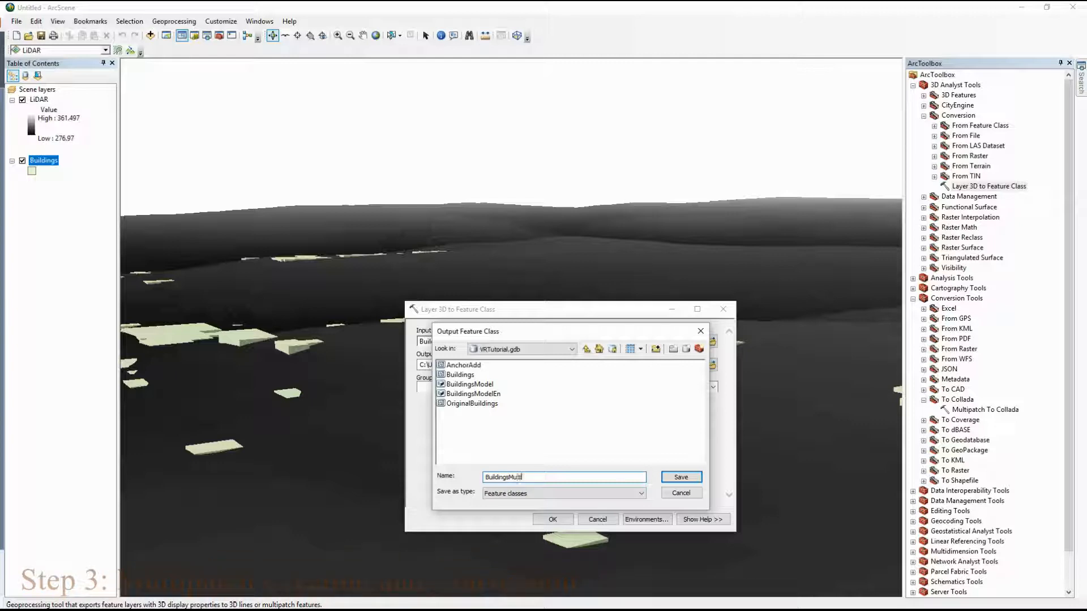
left_click(667, 476)
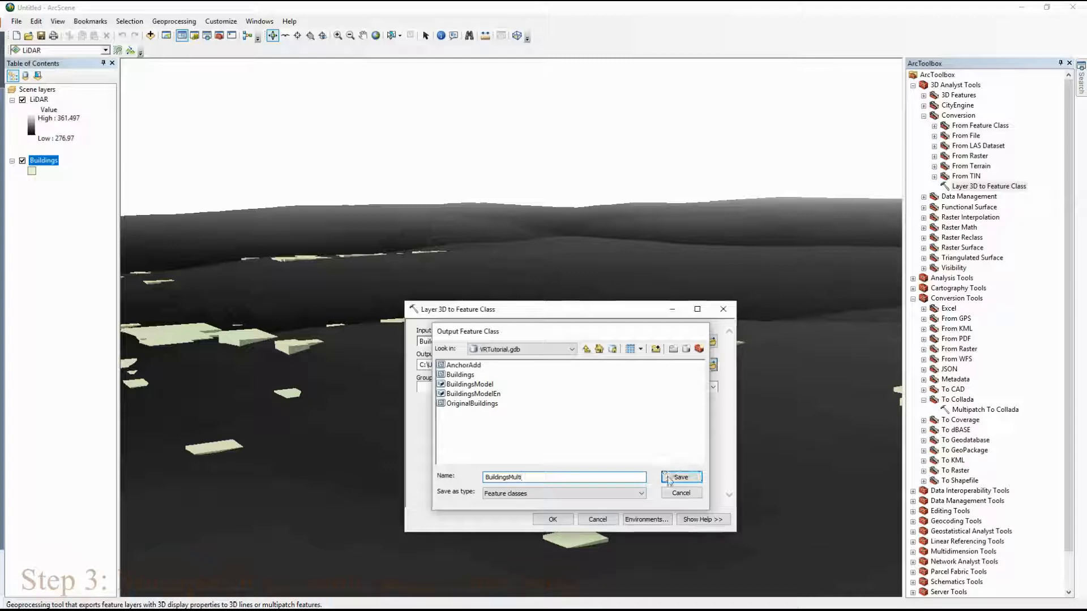
- Group the output features by OBJECTID and run the Layer 3D to Feature Class conversion
left_click(713, 387)
left_click(548, 399)
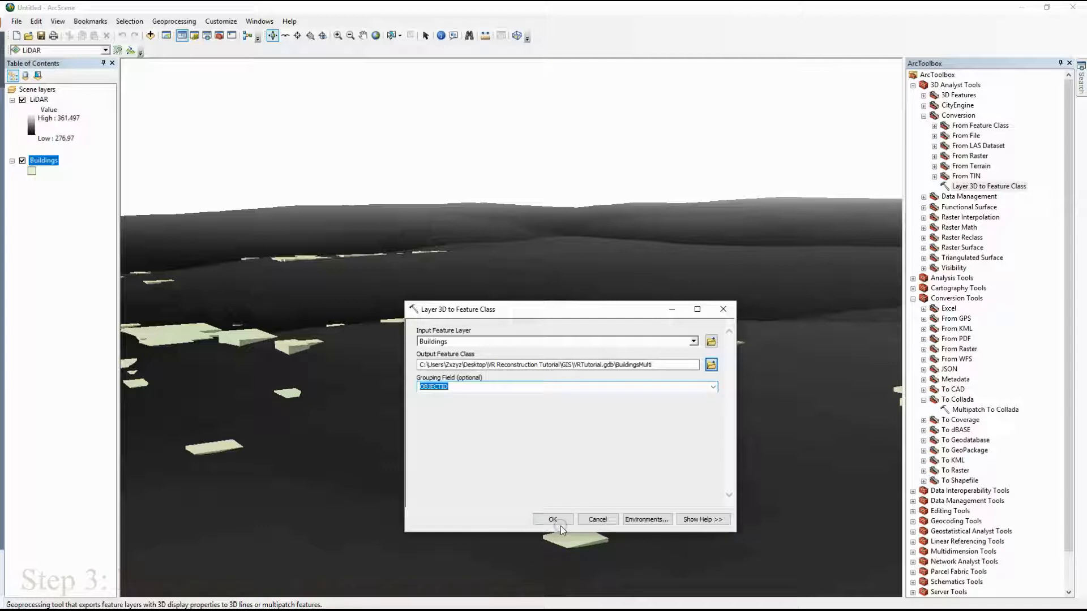
left_click(559, 520)
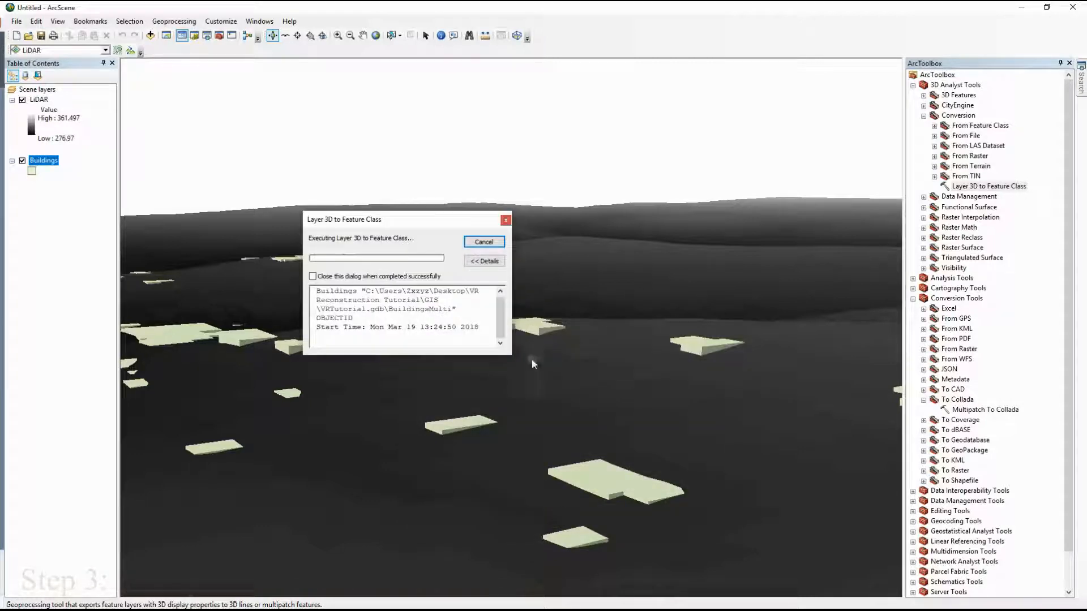
left_click(481, 245)
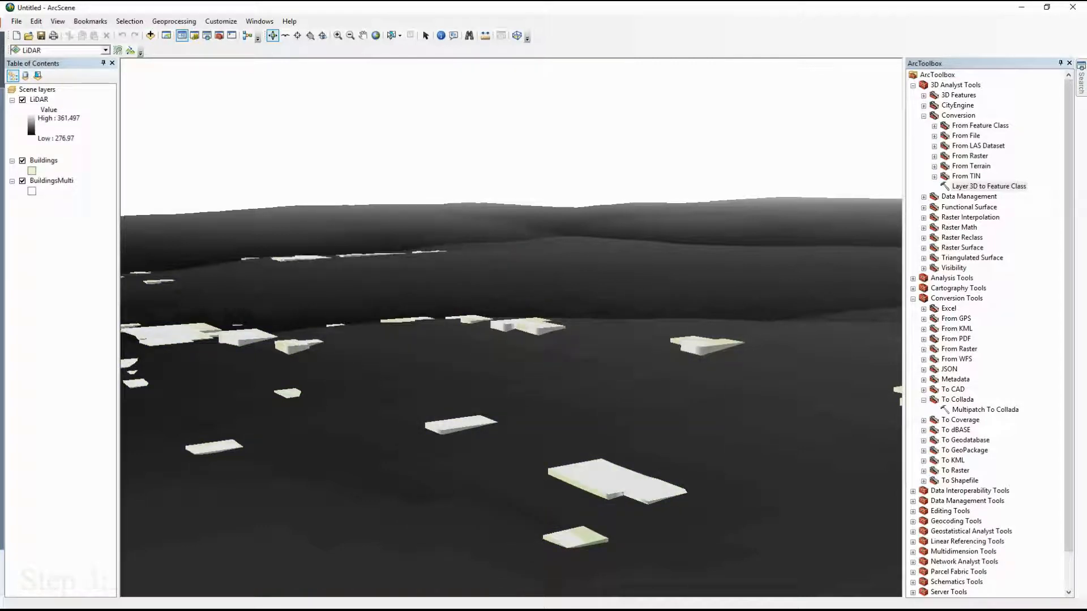
- Hide the Buildings layer and examine the BuildingsMulti multipatches on the terrain from several angles
left_click(22, 161)
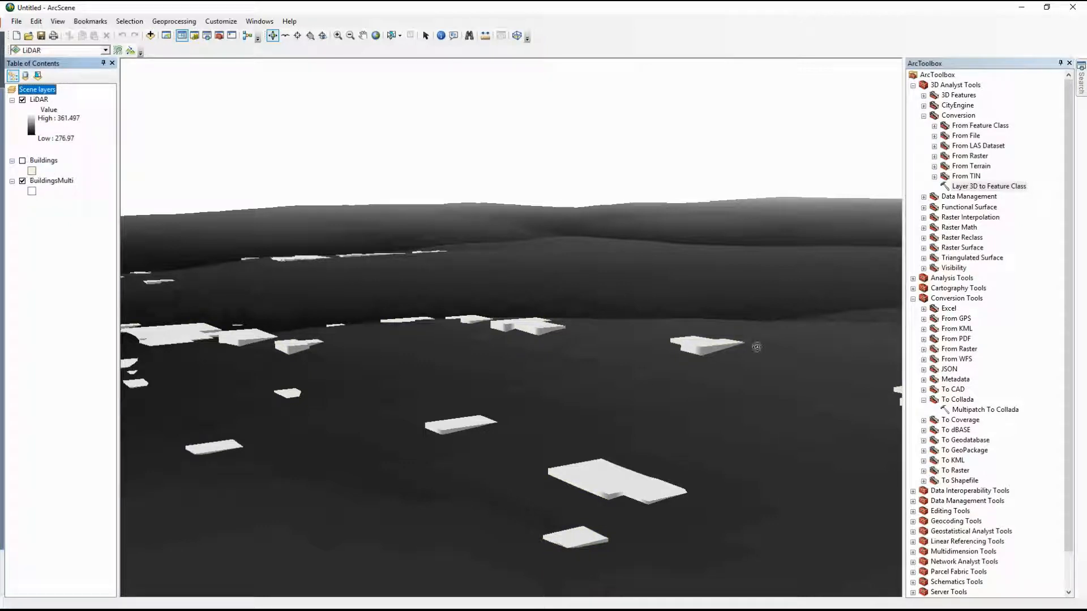
left_click_drag(757, 347, 301, 374)
scroll(306, 383, "up", 3)
scroll(496, 358, "down", 5)
left_click_drag(342, 310, 715, 323)
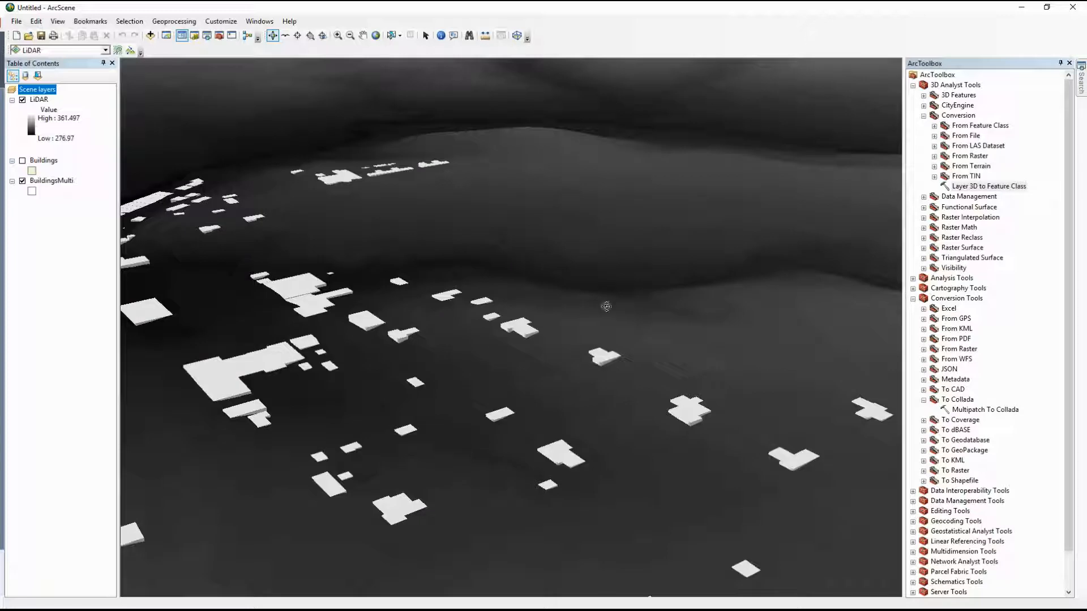
left_click_drag(606, 307, 418, 288)
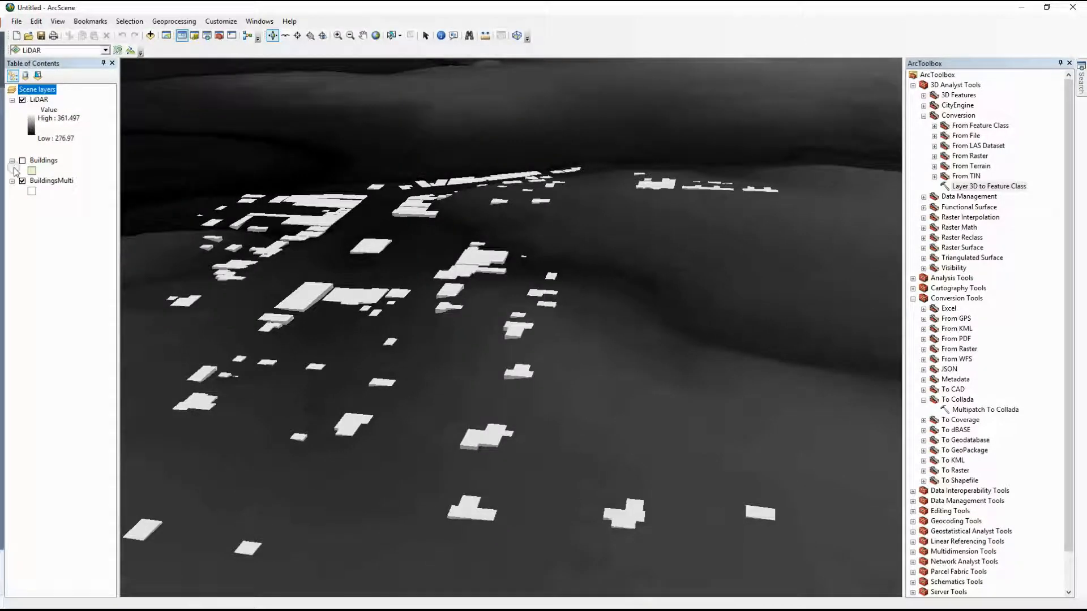
- Add the Anchor.shp shapefile from the Zach Redone GIS folder to the scene
left_click(151, 35)
left_click(438, 311)
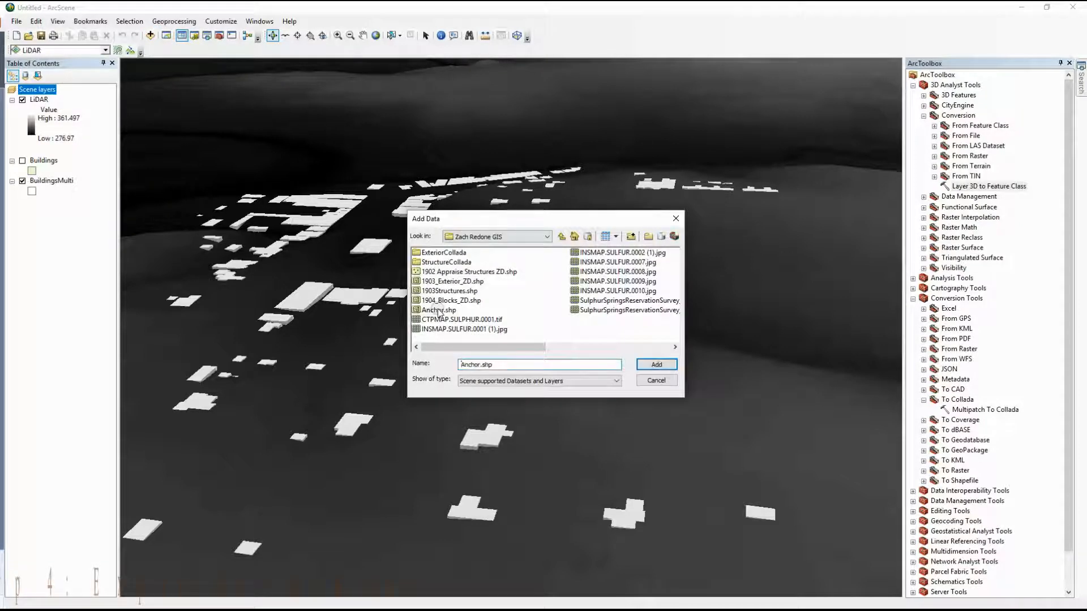
left_click(656, 365)
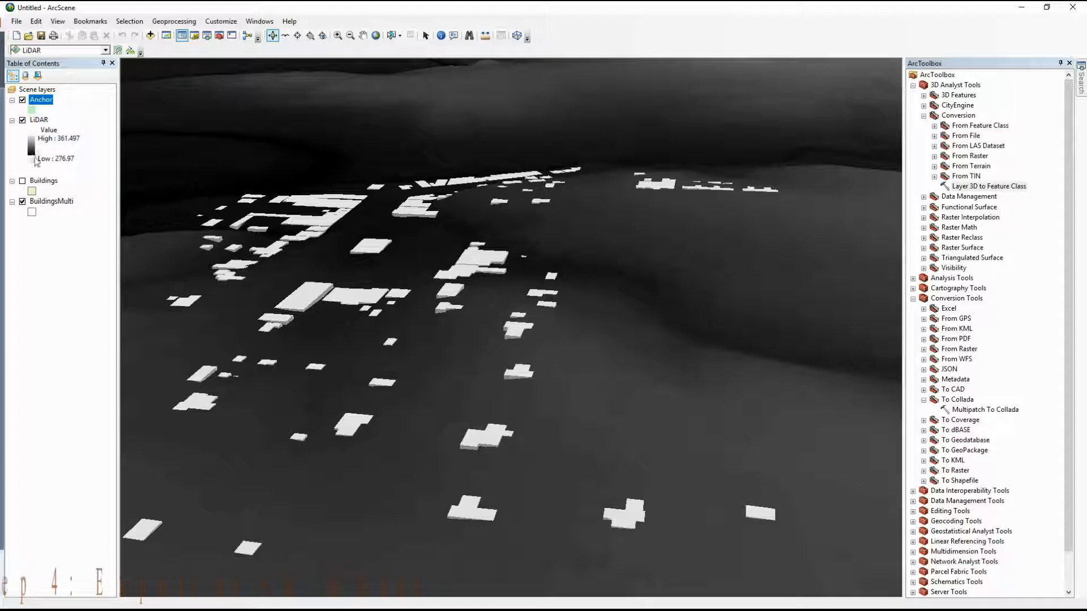
- Hide the BuildingsMulti and LiDAR layers and view the full extent of the Anchor layer
left_click(23, 202)
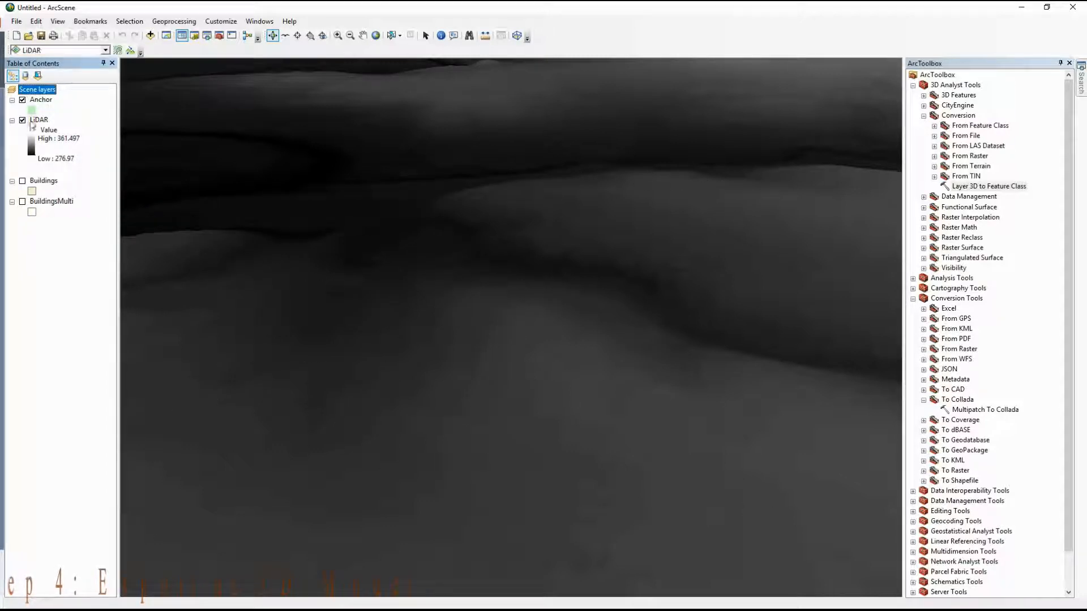
left_click(22, 120)
right_click(31, 100)
left_click(75, 185)
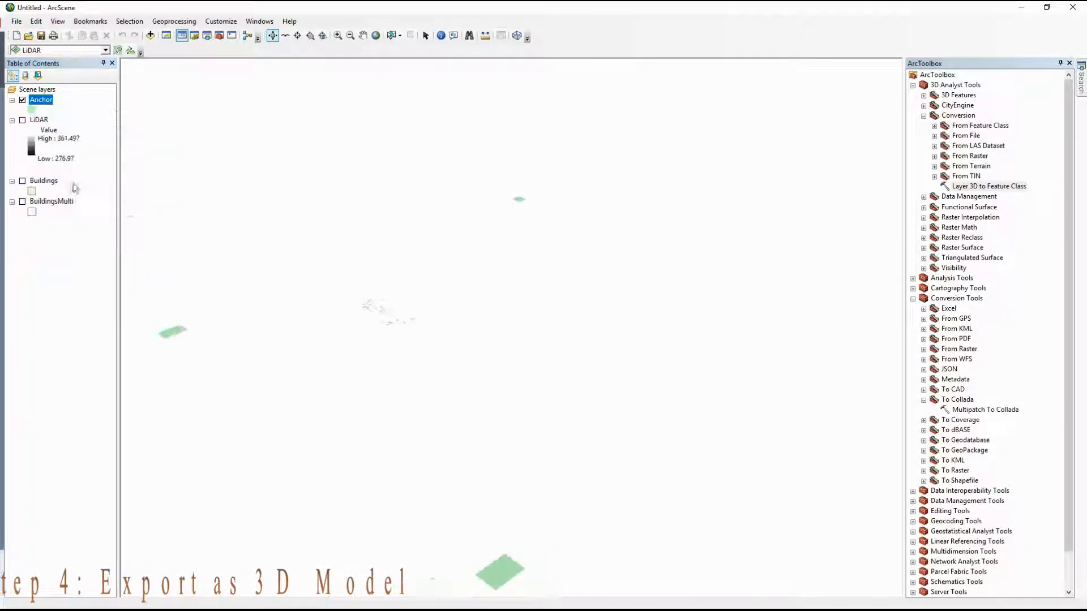
left_click_drag(309, 294, 501, 337)
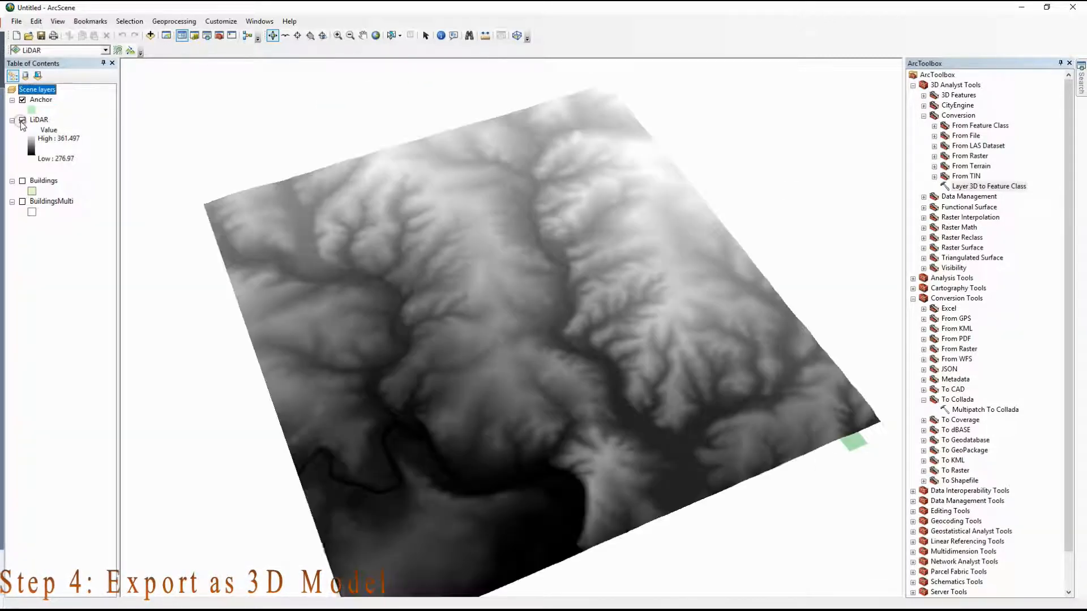
- Show the LiDAR layer again and set the Anchor layer's base heights to float on the LiDAR surface from VRTutorial.gdb
left_click(23, 120)
right_click(52, 101)
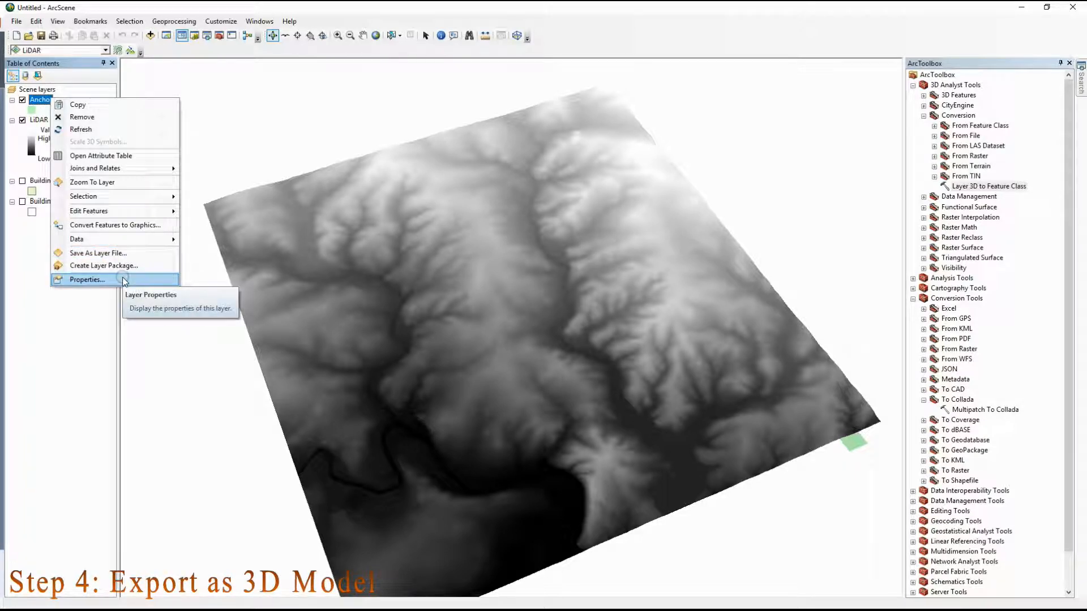
left_click(124, 281)
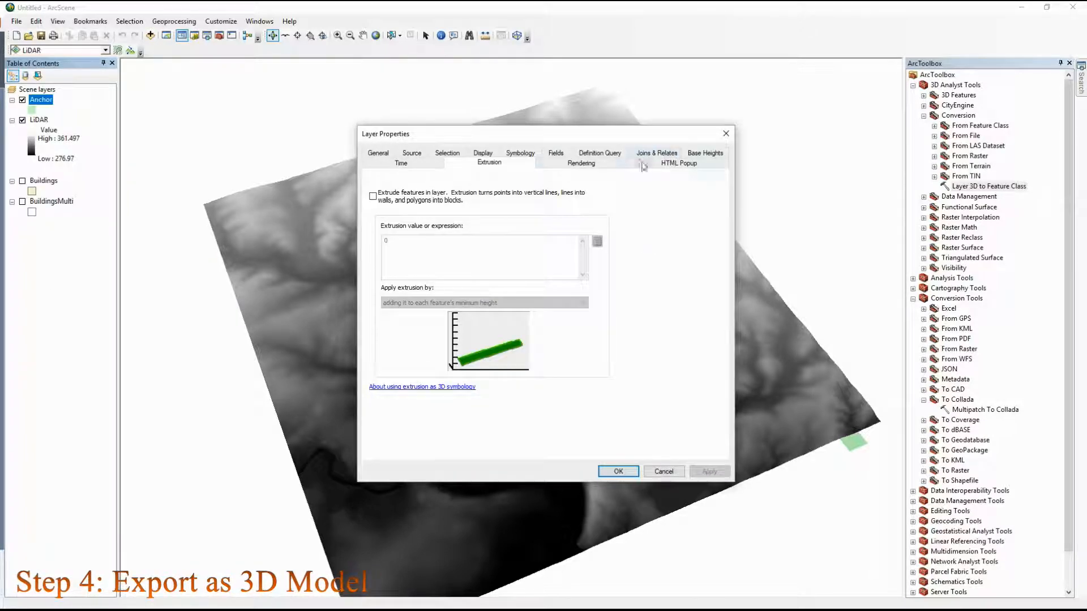
left_click(684, 156)
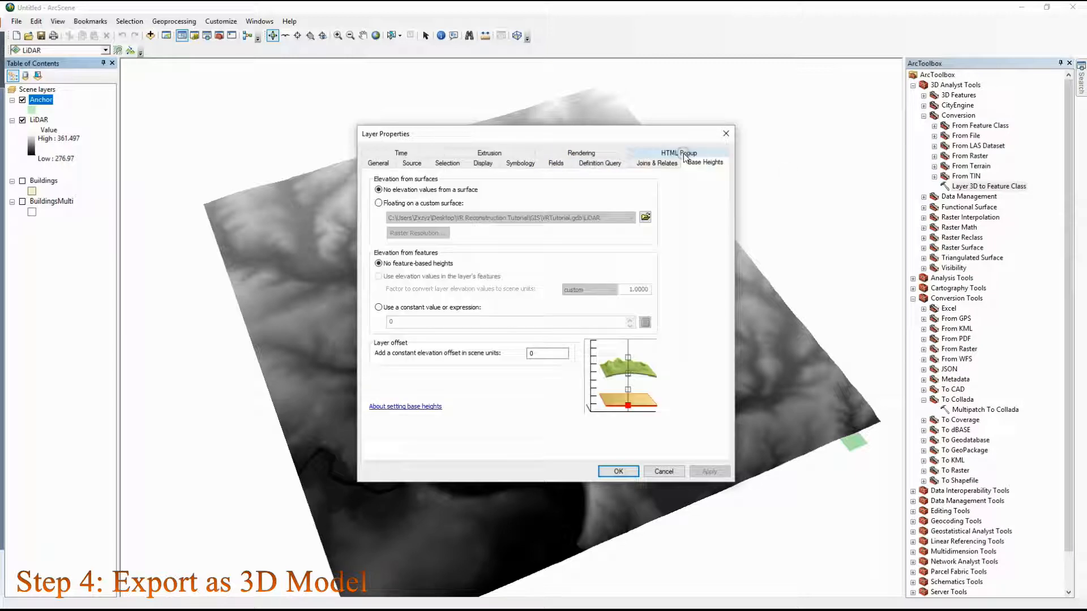
left_click(379, 203)
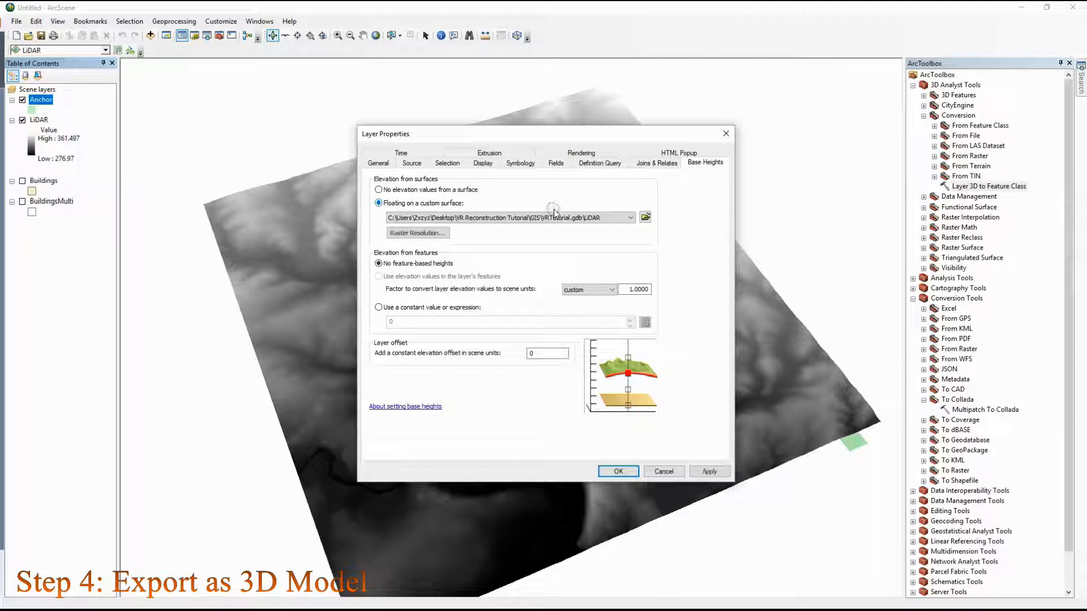
left_click(709, 472)
left_click(618, 472)
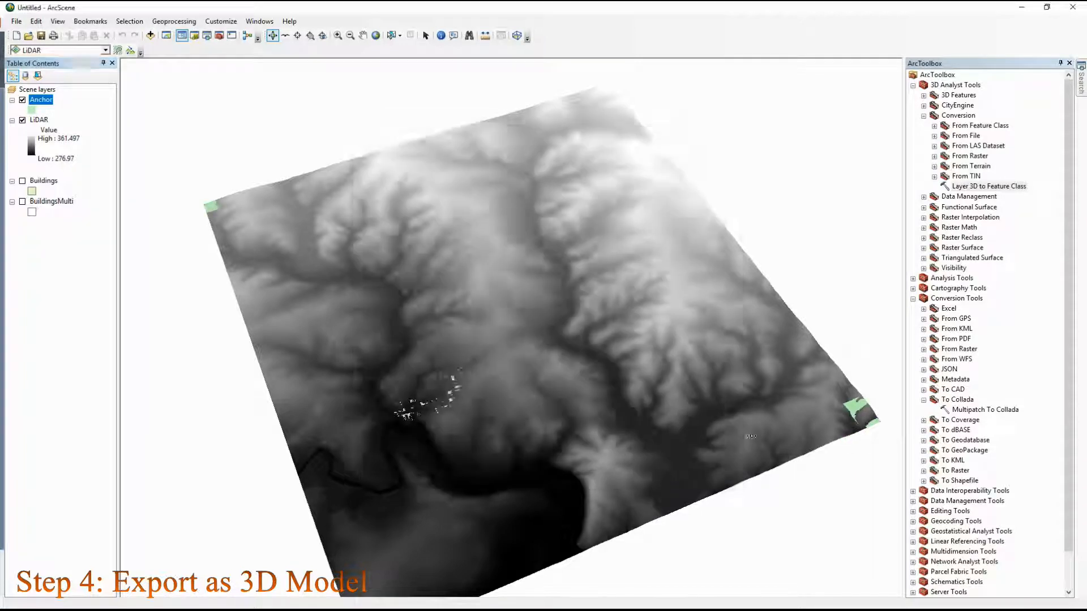
- Extrude the Anchor layer's features by 1, adding the value to each feature's maximum height
right_click(44, 106)
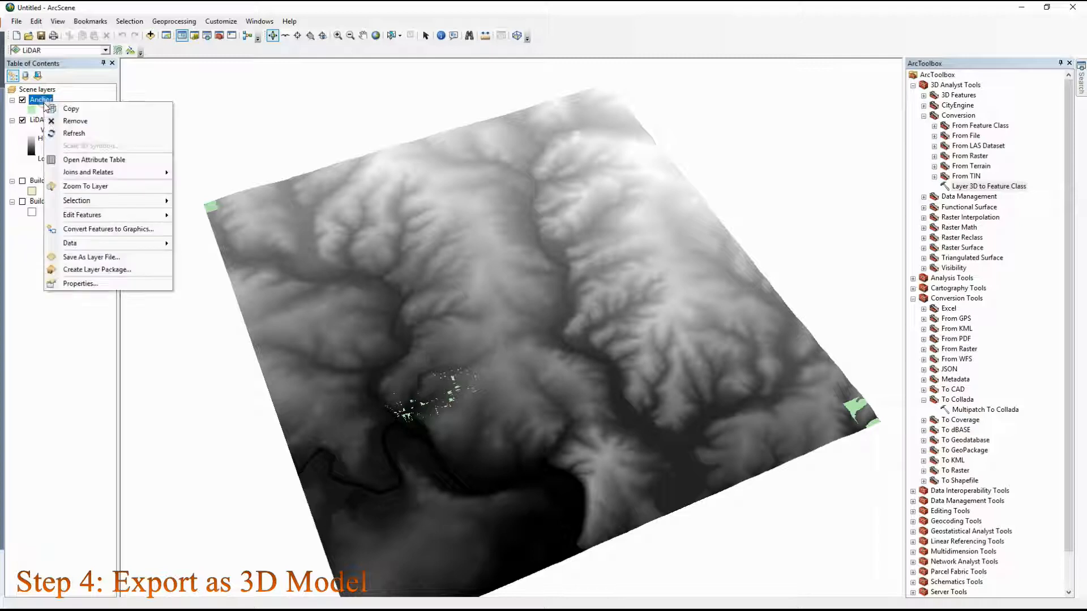
left_click(80, 285)
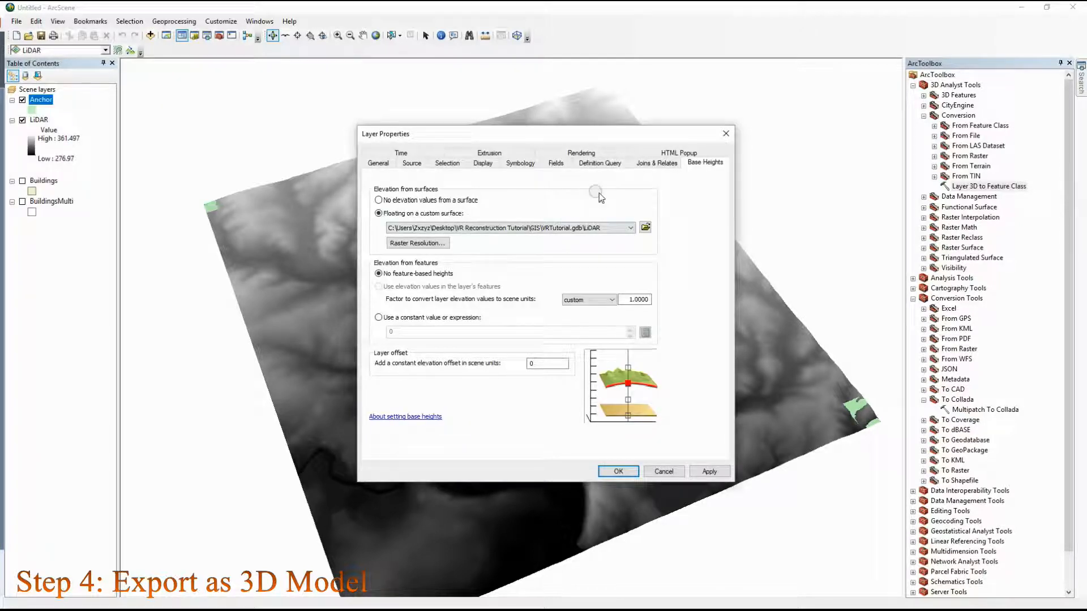
left_click(489, 153)
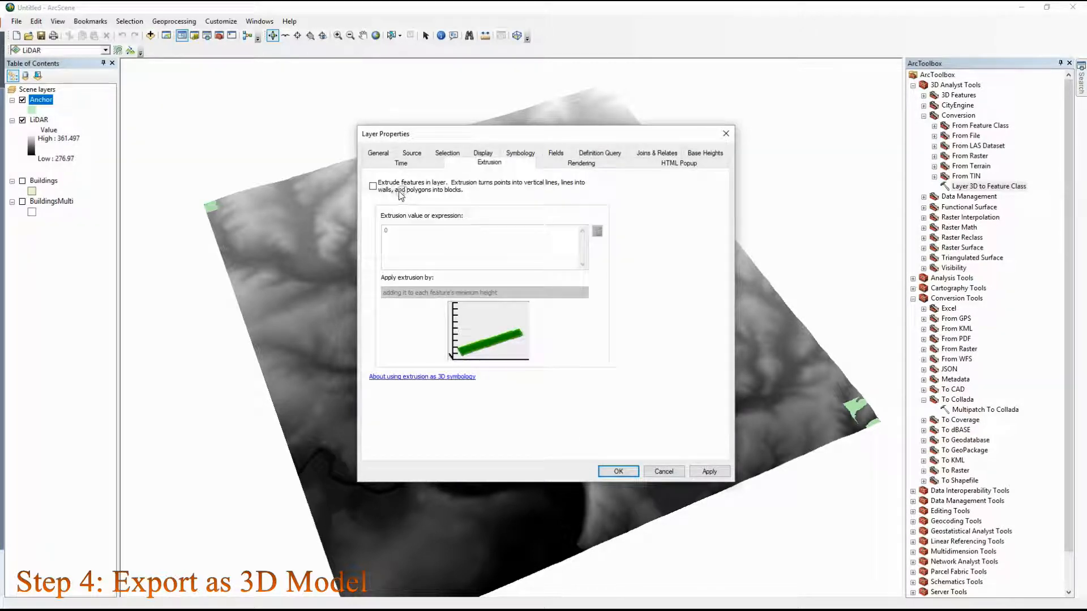
left_click(372, 186)
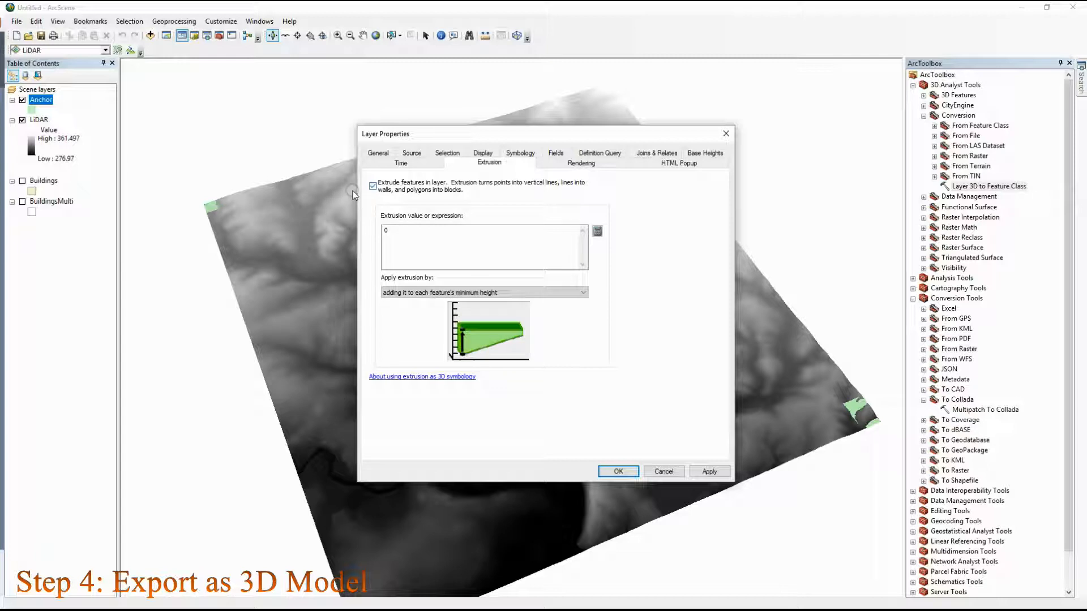
left_click(505, 293)
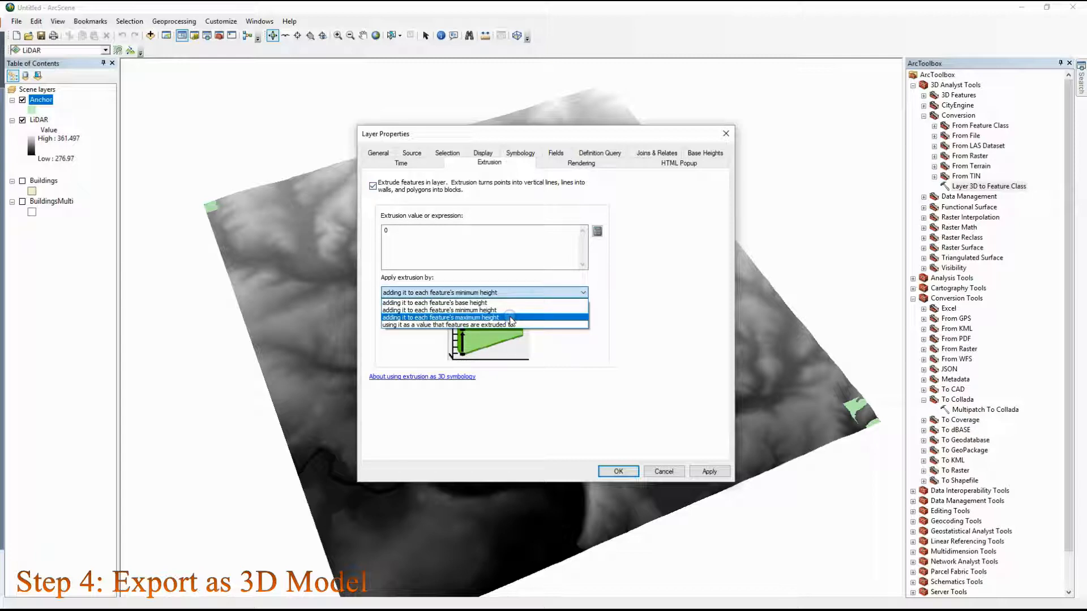
left_click(510, 318)
left_click_drag(414, 231, 371, 229)
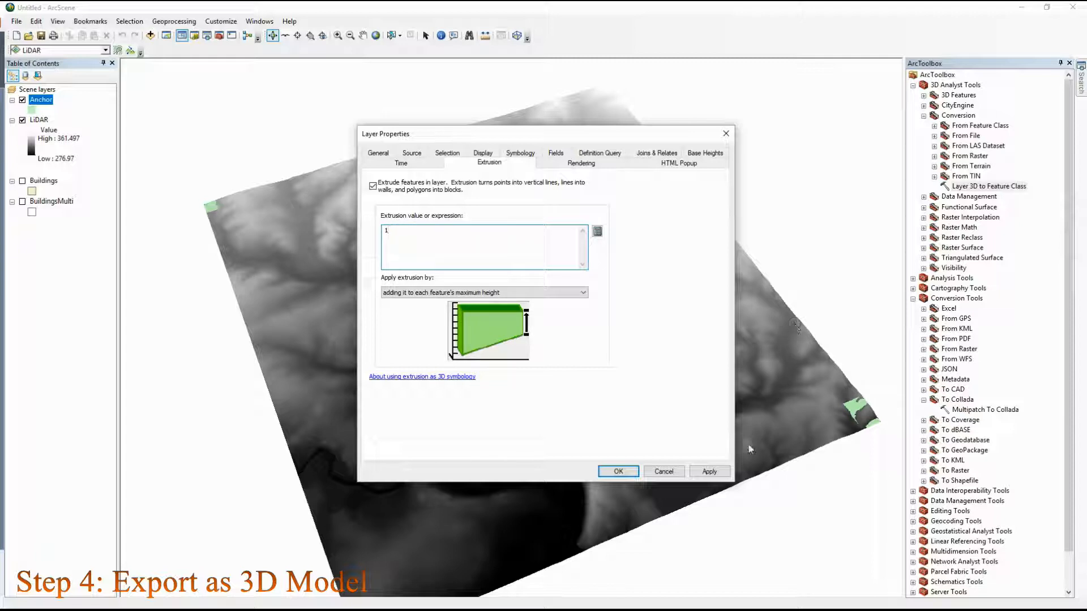
left_click(728, 469)
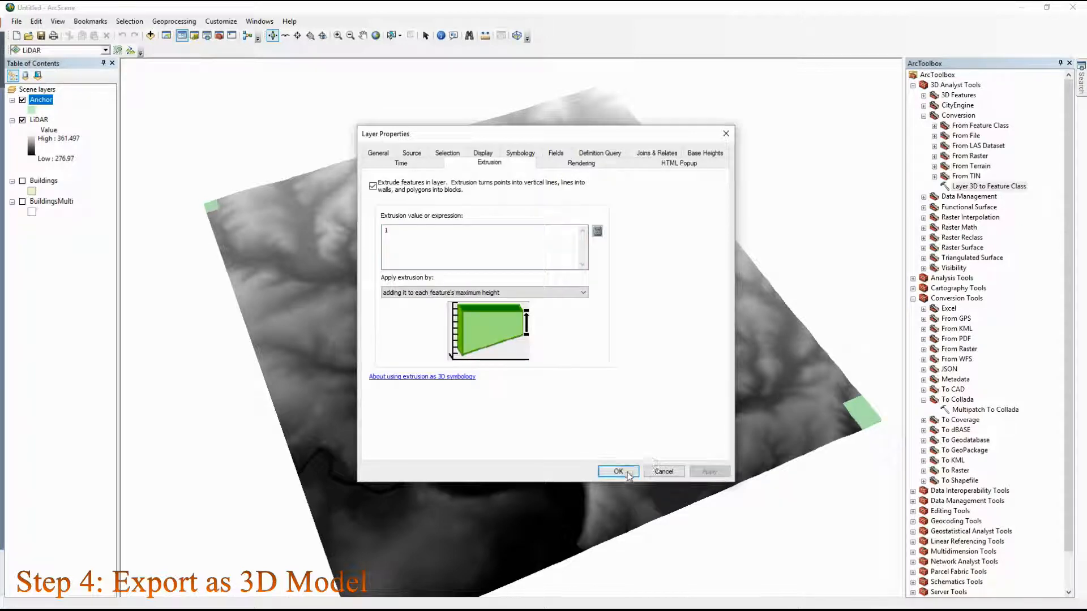
left_click(629, 476)
- Examine the extruded Anchor buildings up close and from a distance to check how they sit on the LiDAR terrain
scroll(437, 337, "up", 6)
left_click_drag(437, 337, 583, 269)
scroll(566, 272, "up", 5)
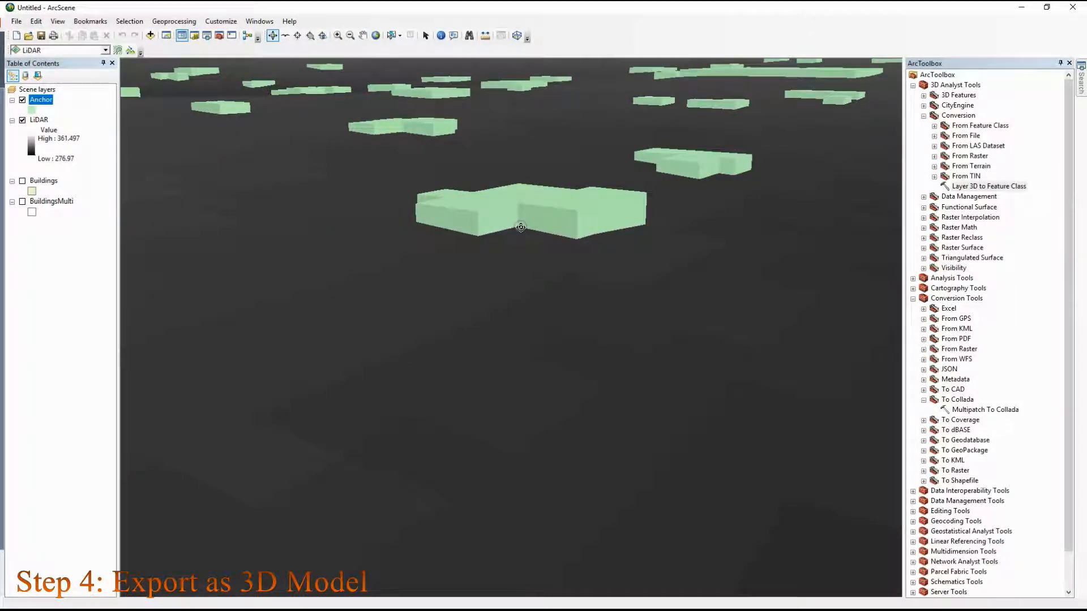
scroll(580, 201, "up", 4)
scroll(666, 188, "up", 3)
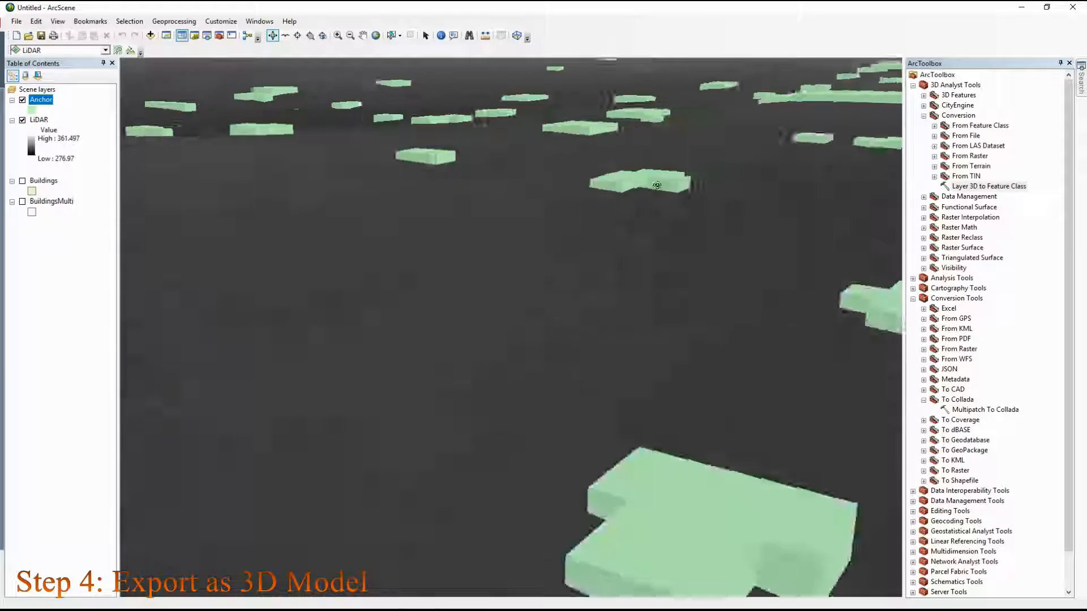
scroll(657, 185, "up", 3)
scroll(554, 171, "up", 4)
scroll(549, 170, "down", 4)
scroll(552, 171, "up", 2)
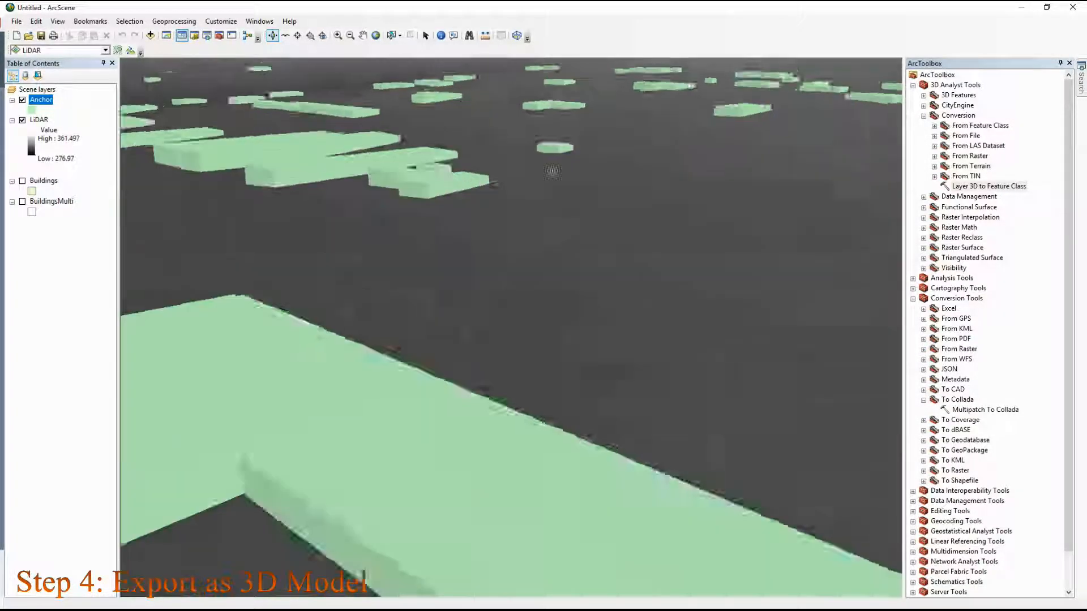
scroll(554, 170, "down", 6)
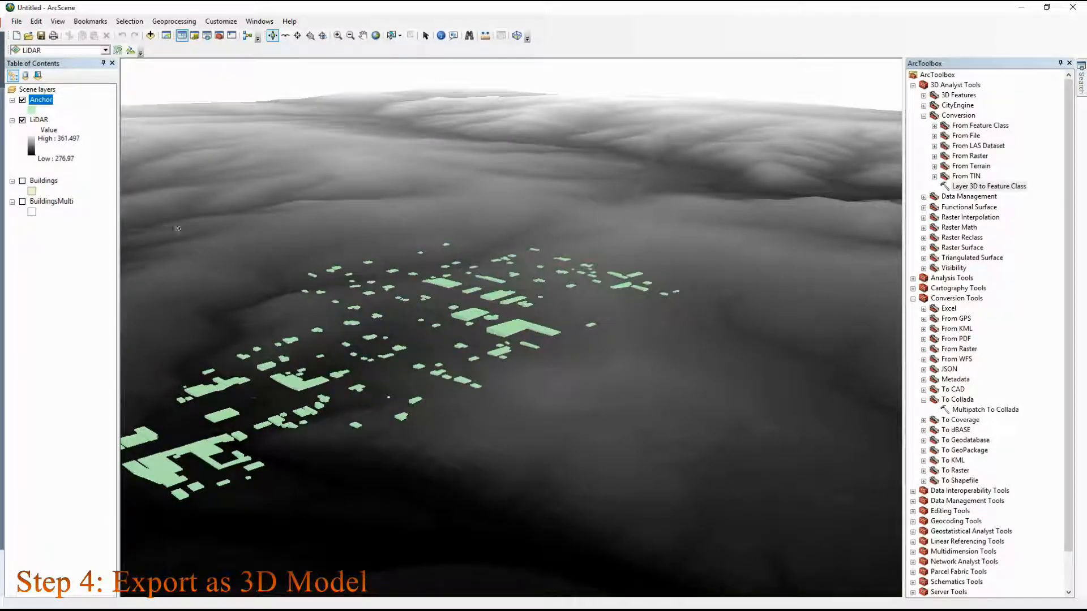
- Set the Anchor layer's extrusion value to 5, still added to each feature's maximum height
right_click(52, 102)
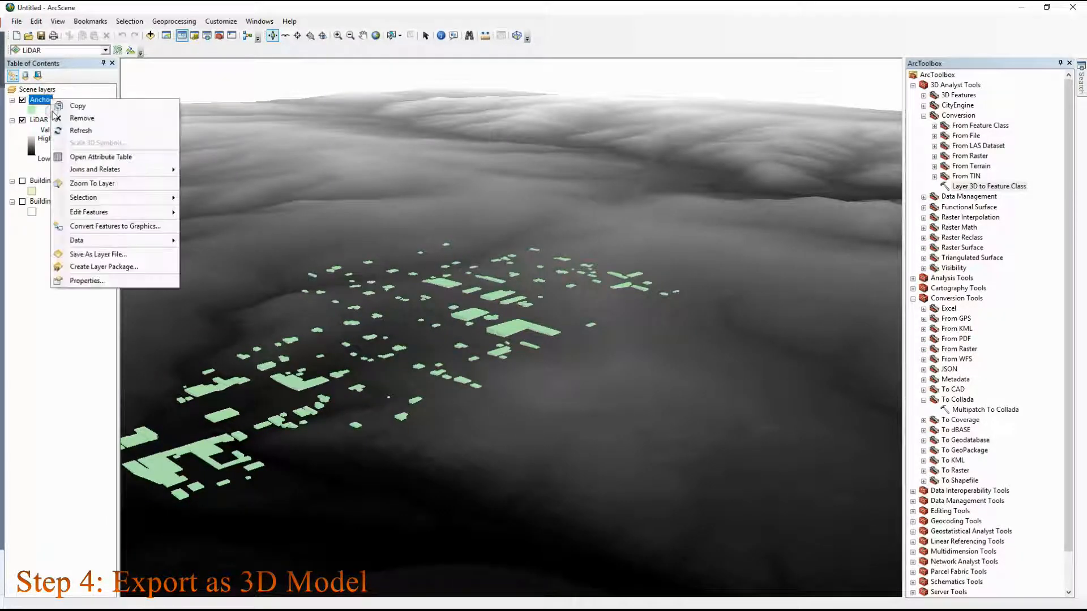
left_click(79, 282)
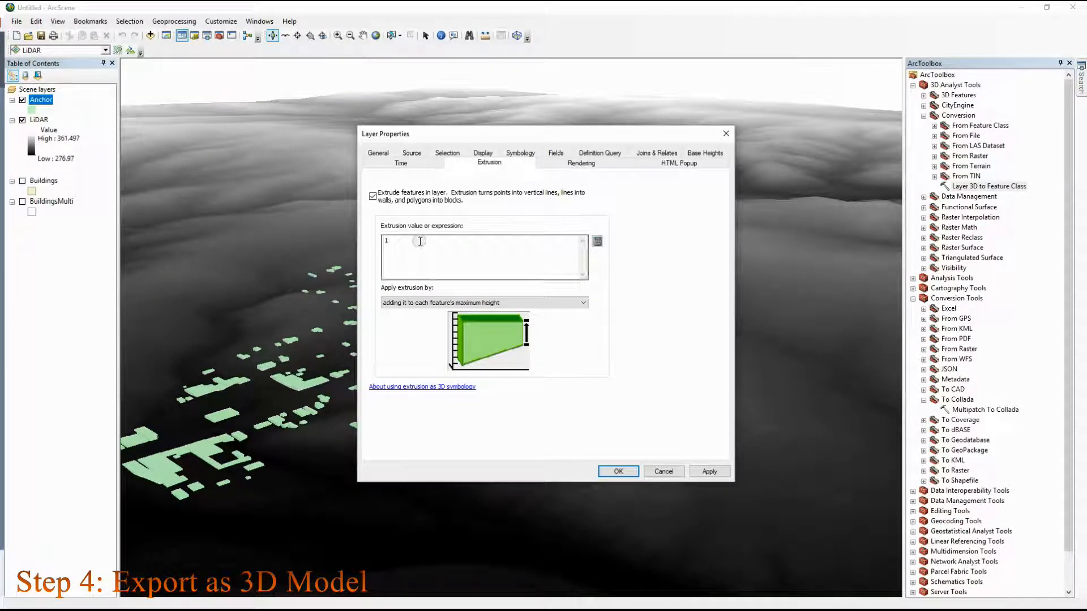
type("5")
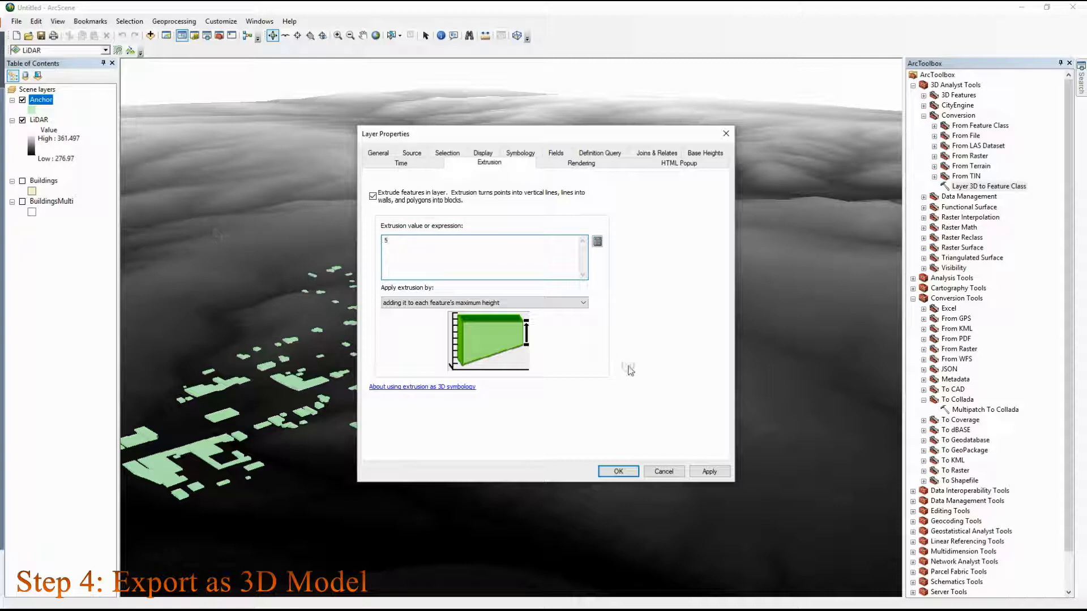
left_click(708, 473)
left_click(618, 472)
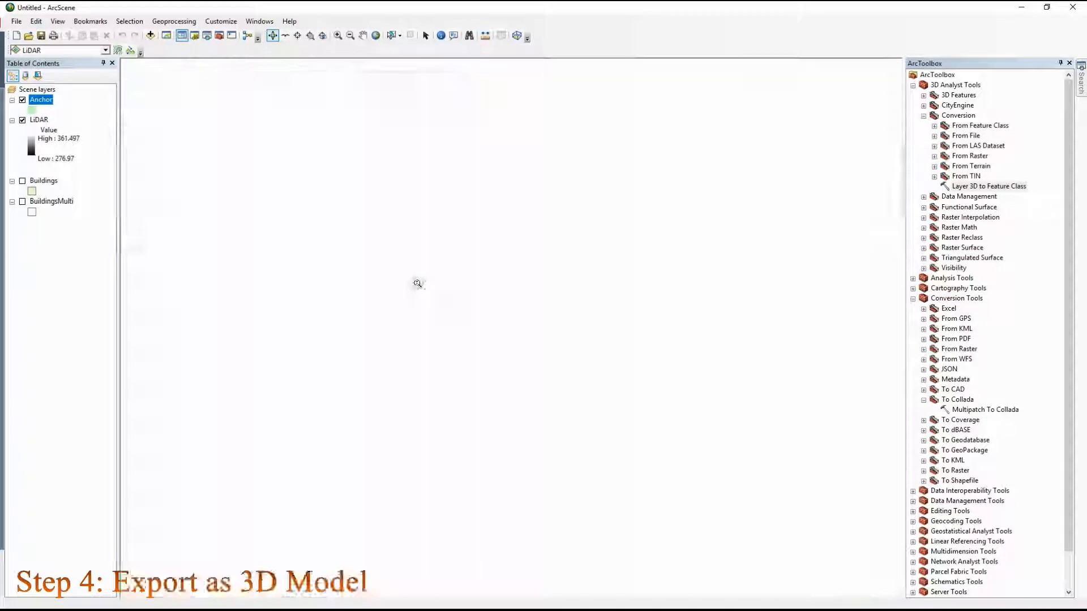
- Examine the extruded Anchor buildings from several angles, both up close and across the whole LiDAR terrain
scroll(422, 284, "down", 3)
mouse_move(422, 284)
left_mouse_down()
mouse_move(452, 276)
mouse_move(440, 274)
left_mouse_up()
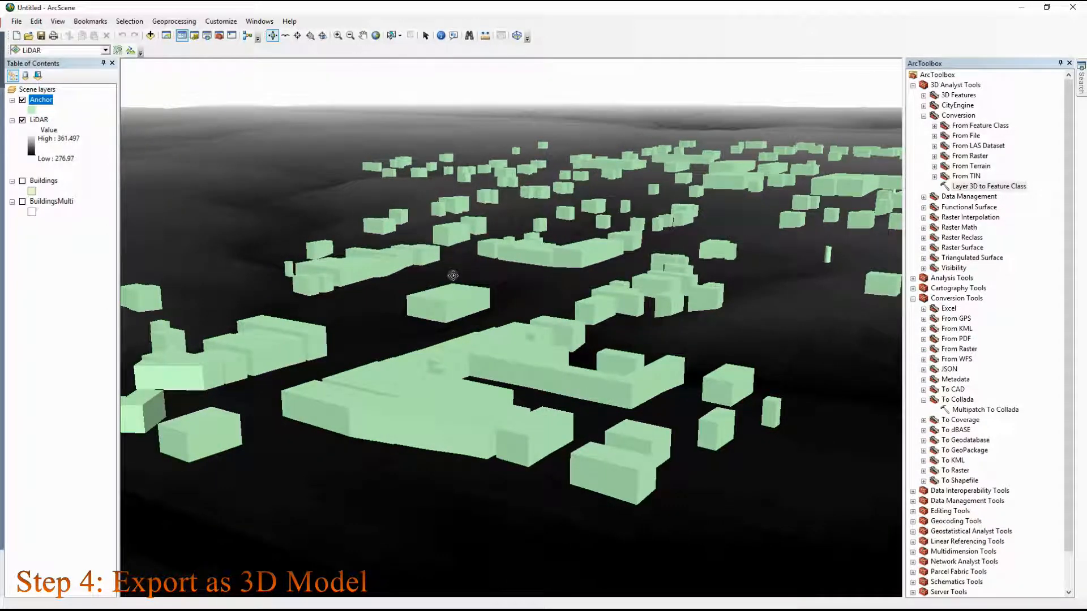
scroll(440, 274, "up", 4)
left_click_drag(373, 285, 390, 308)
scroll(472, 284, "down", 4)
mouse_move(471, 284)
left_mouse_down()
mouse_move(489, 275)
mouse_move(512, 287)
mouse_move(491, 269)
mouse_move(465, 274)
left_mouse_up()
left_click_drag(747, 300, 519, 295)
scroll(373, 286, "down", 5)
scroll(517, 295, "down", 5)
left_click_drag(368, 352, 398, 317)
scroll(314, 306, "up", 3)
scroll(324, 290, "down", 5)
scroll(348, 288, "up", 3)
scroll(357, 290, "down", 2)
left_click_drag(368, 291, 321, 342)
scroll(322, 341, "down", 4)
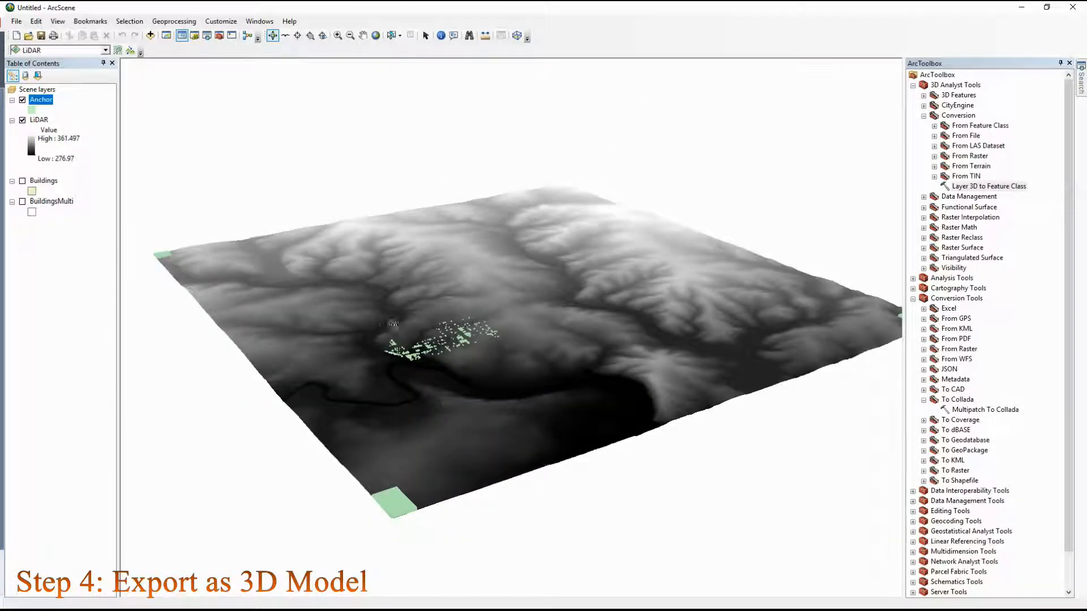
- Convert the Anchor layer with Layer 3D to Feature Class, saving it as AnchorMulti in VRTutorial.gdb with FID as the grouping field
right_click(42, 103)
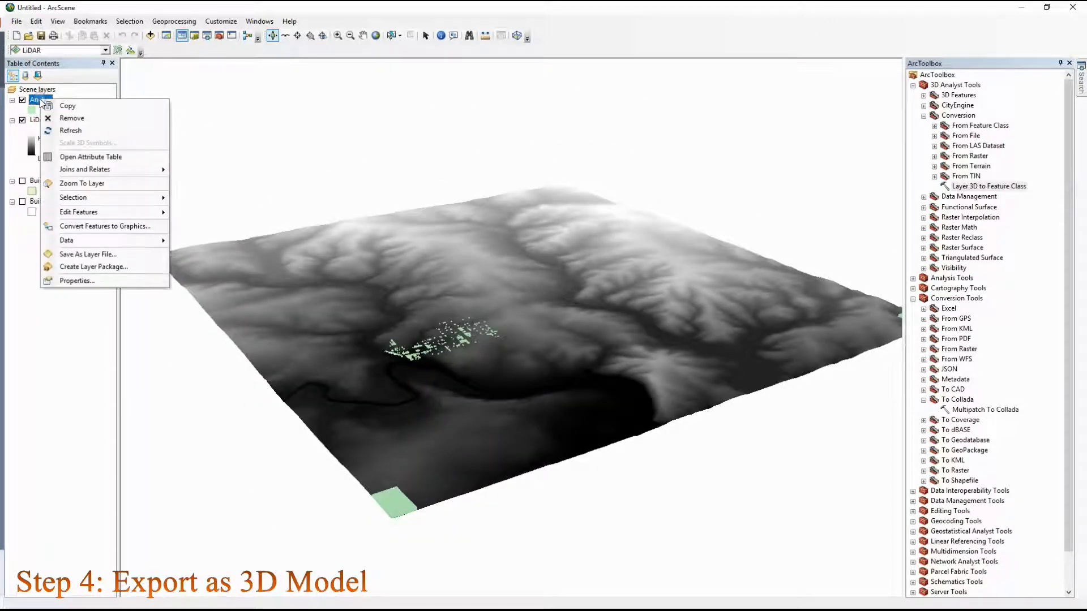
left_click(514, 6)
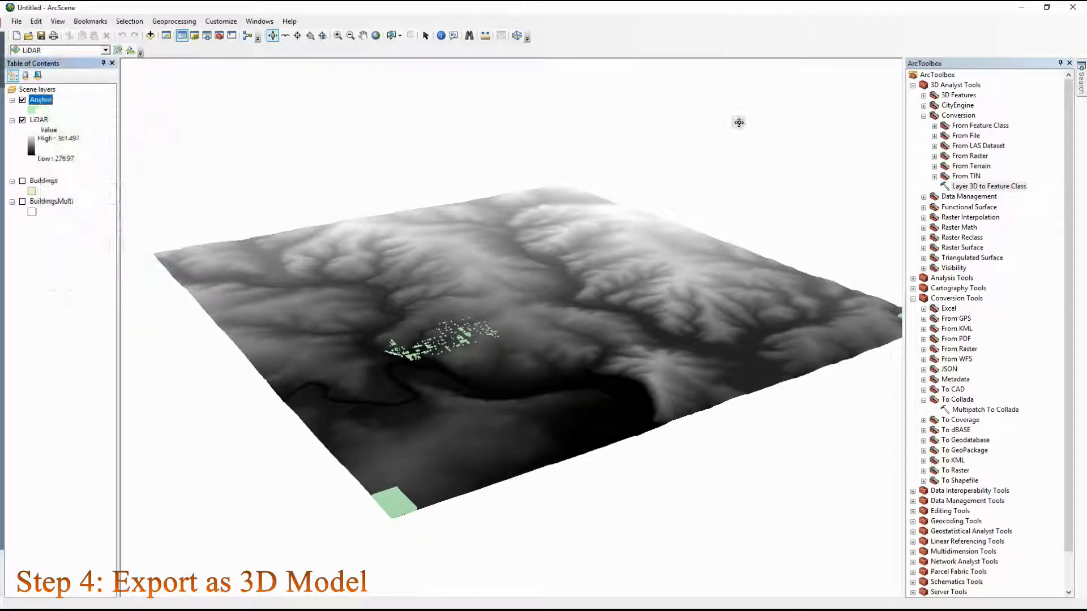
double_click(976, 187)
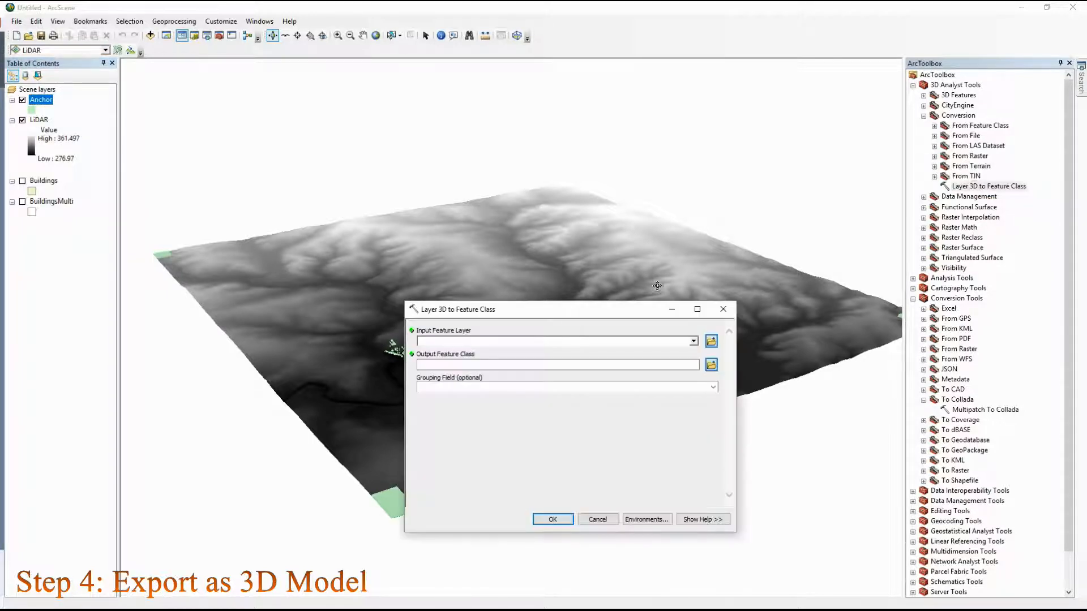
left_click(693, 341)
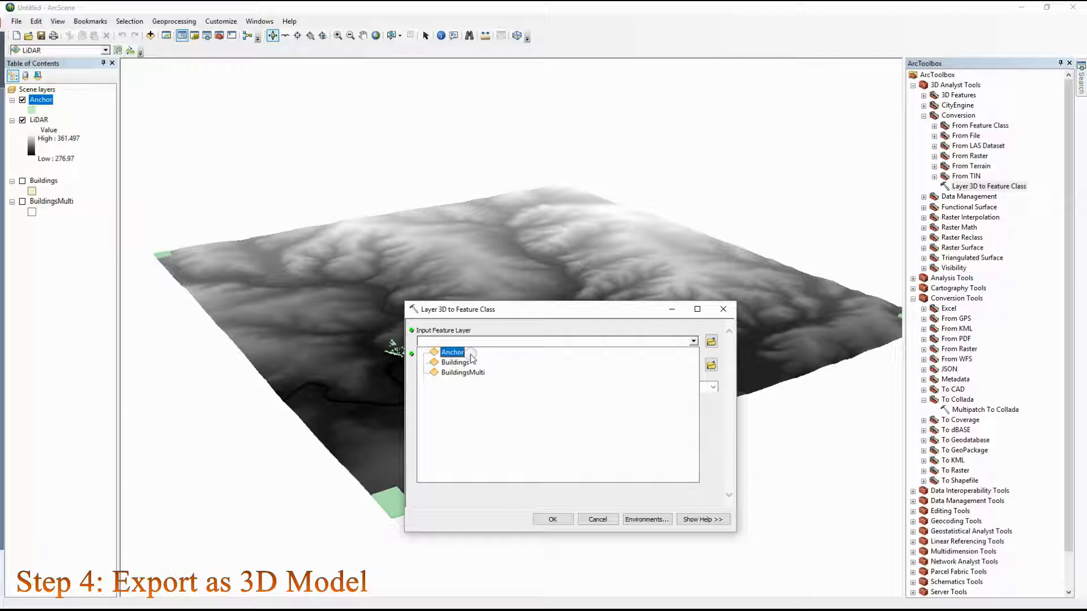
left_click(470, 354)
left_click(711, 366)
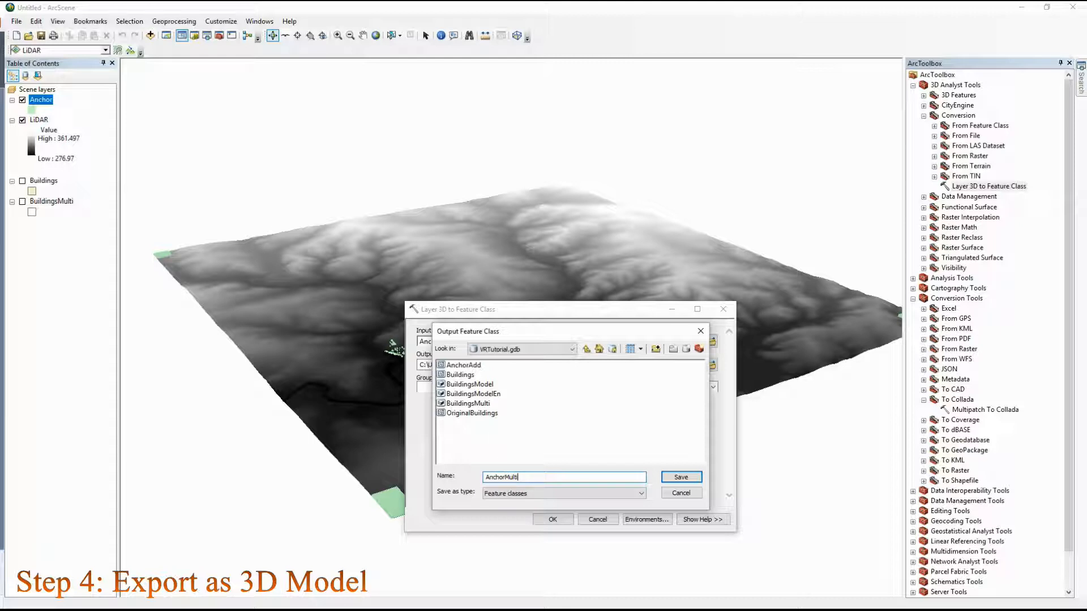
left_click(681, 477)
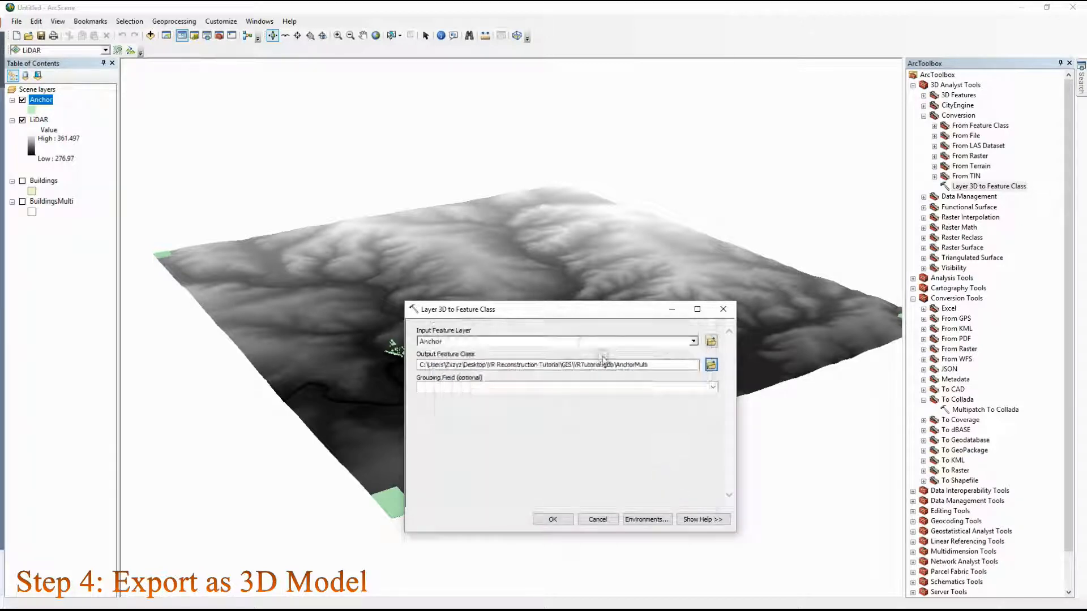
left_click(556, 519)
left_click(713, 387)
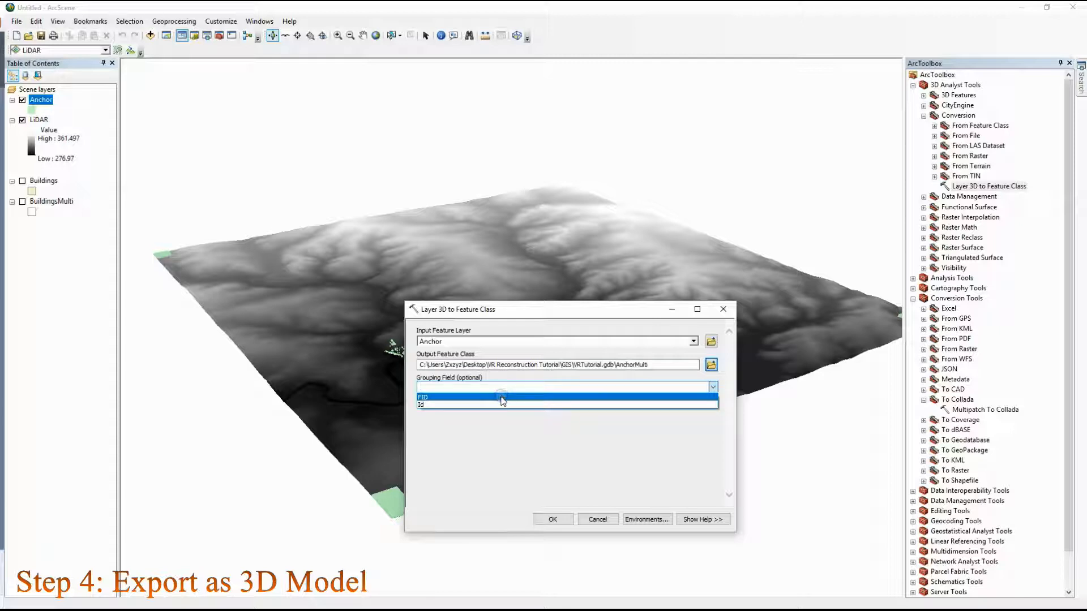
left_click(501, 398)
left_click(554, 519)
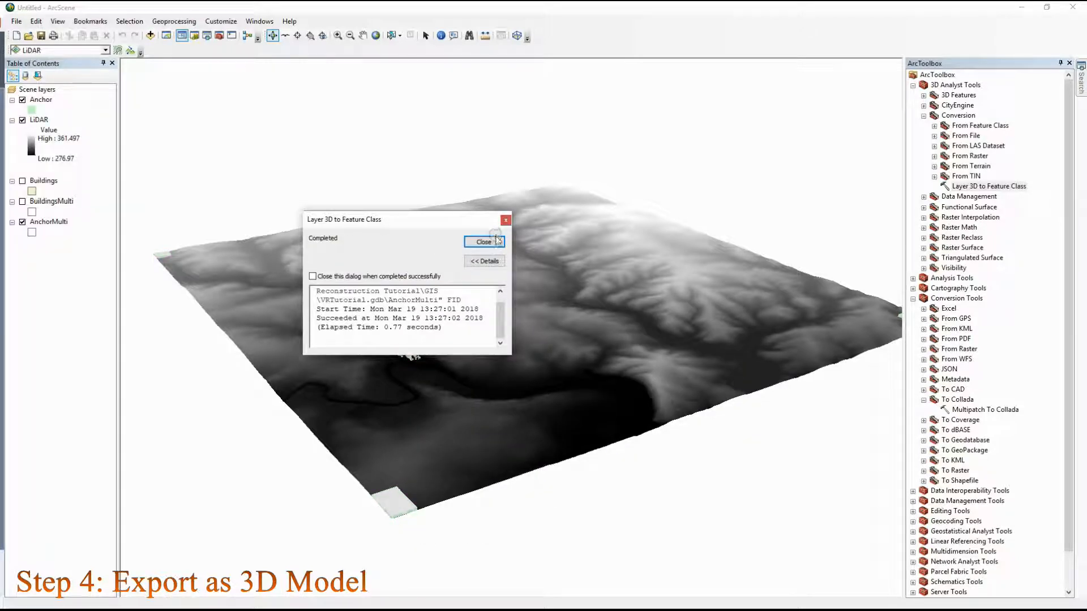
left_click(484, 243)
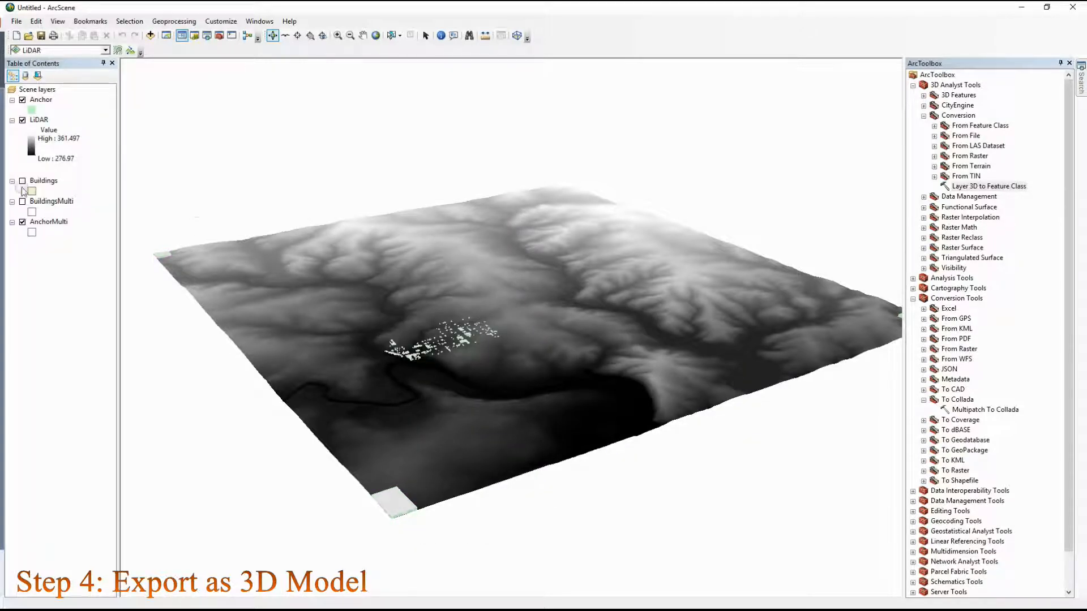
- Hide the Anchor layer and examine the AnchorMulti features on the terrain from different angles
left_click(23, 100)
right_click(35, 222)
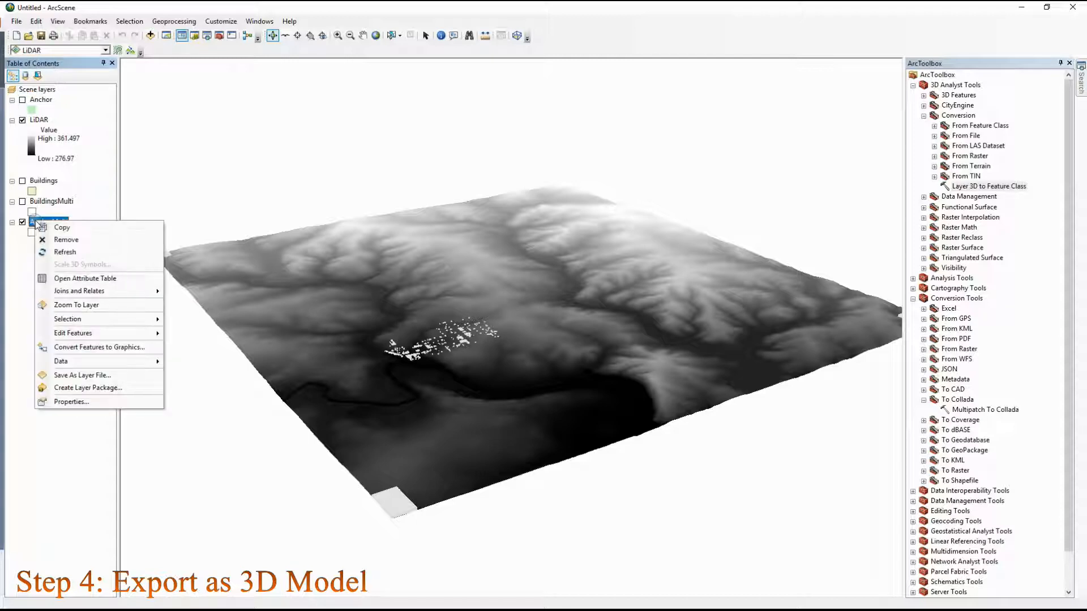
left_click_drag(549, 441, 589, 368)
scroll(590, 368, "down", 5)
scroll(589, 368, "up", 5)
left_click_drag(542, 312, 341, 252)
left_click_drag(429, 227, 740, 278)
left_click_drag(409, 360, 399, 336)
left_click_drag(517, 338, 258, 335)
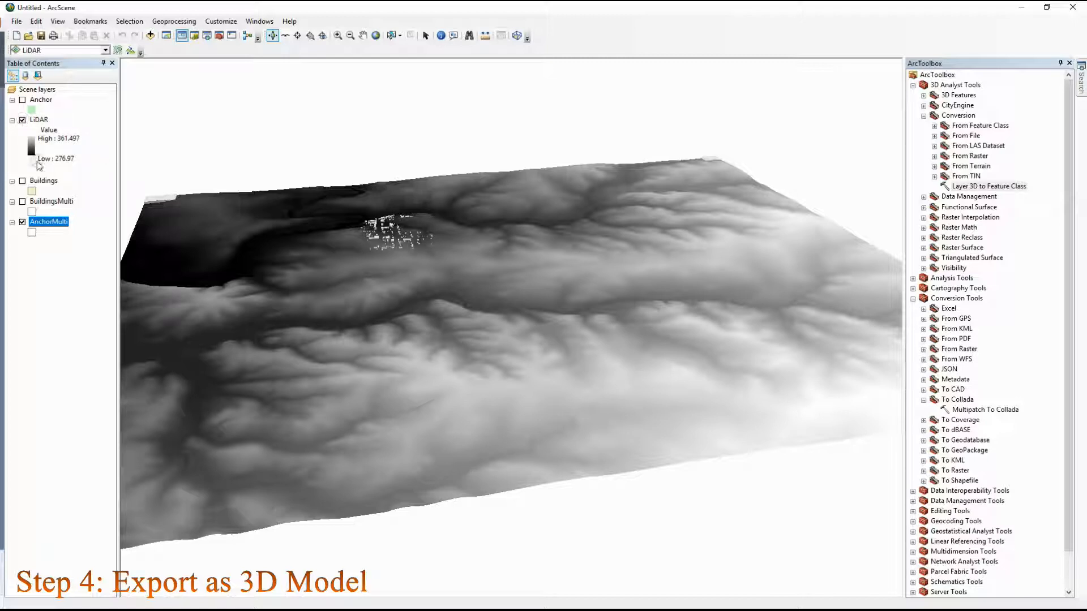
- Show the BuildingsMulti layer and remove the original Anchor and Buildings layers from the scene
left_click(54, 202)
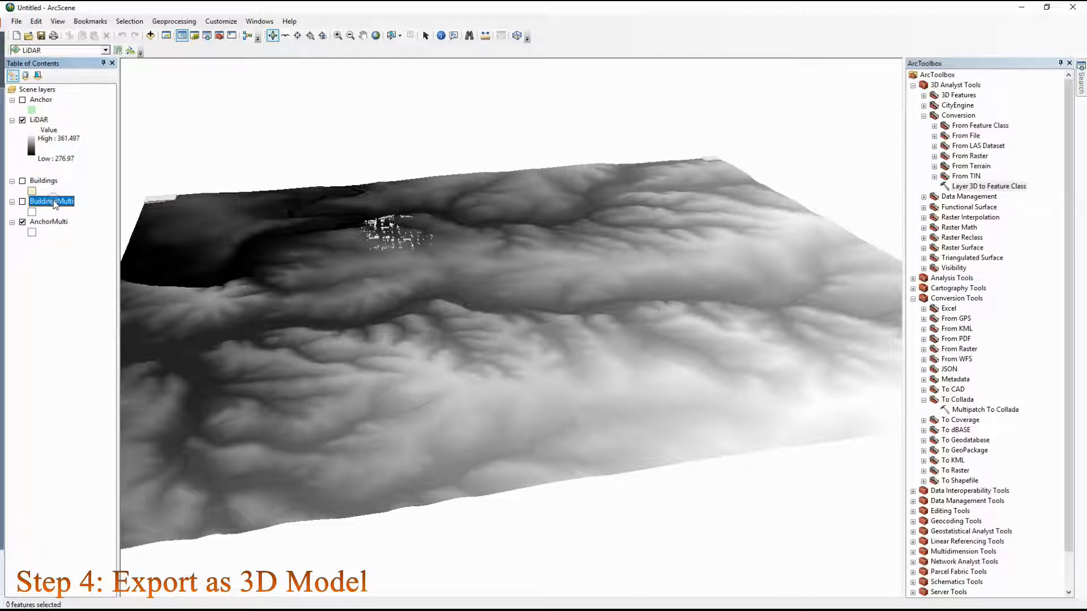
left_click(22, 201)
right_click(37, 101)
left_click(67, 120)
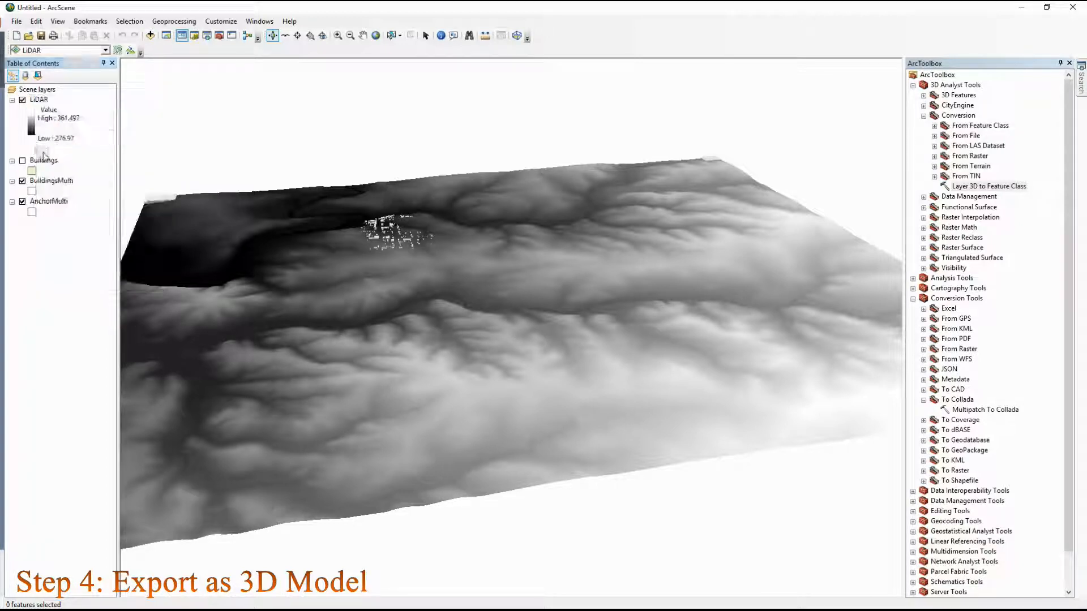
right_click(40, 161)
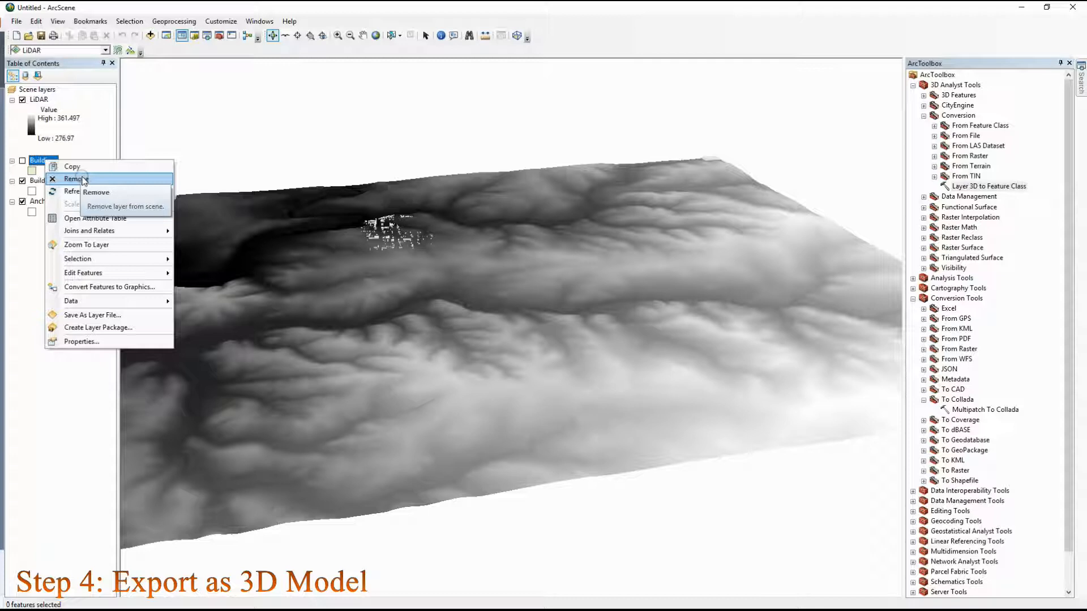
left_click(84, 180)
- Hide the LiDAR and BuildingsMulti layers, leaving only the AnchorMulti layer visible
left_click(22, 100)
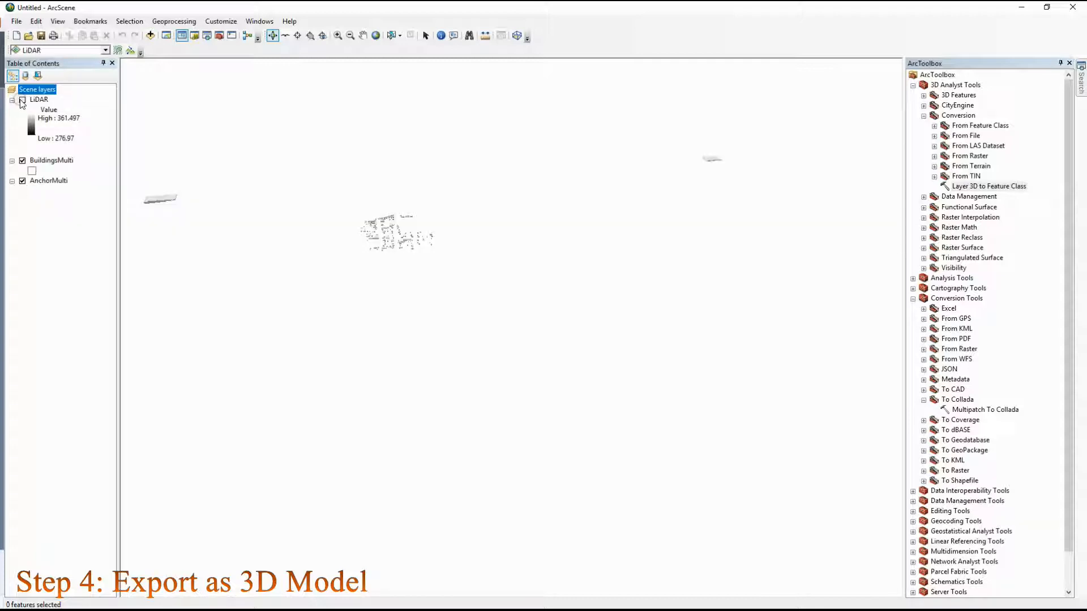
left_click(23, 161)
left_click(38, 181)
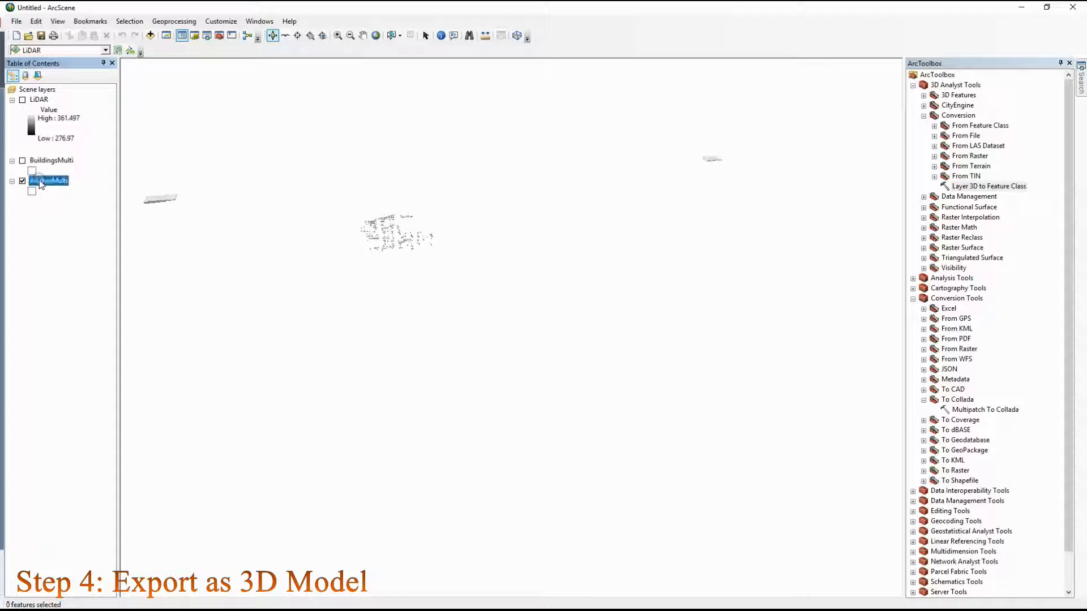
left_click_drag(361, 308, 446, 302)
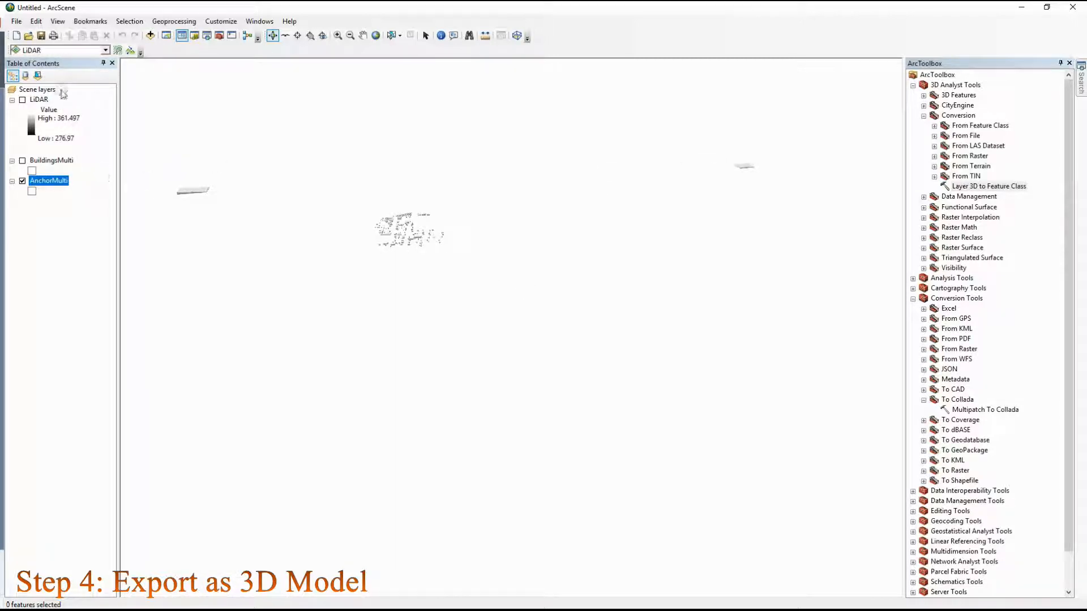
- Export the scene in 3D as the VRML file Anchors.wrl in the Models folder, accepting the current VRML options and replacing the existing file
left_click(16, 21)
mouse_move(40, 39)
mouse_move(16, 21)
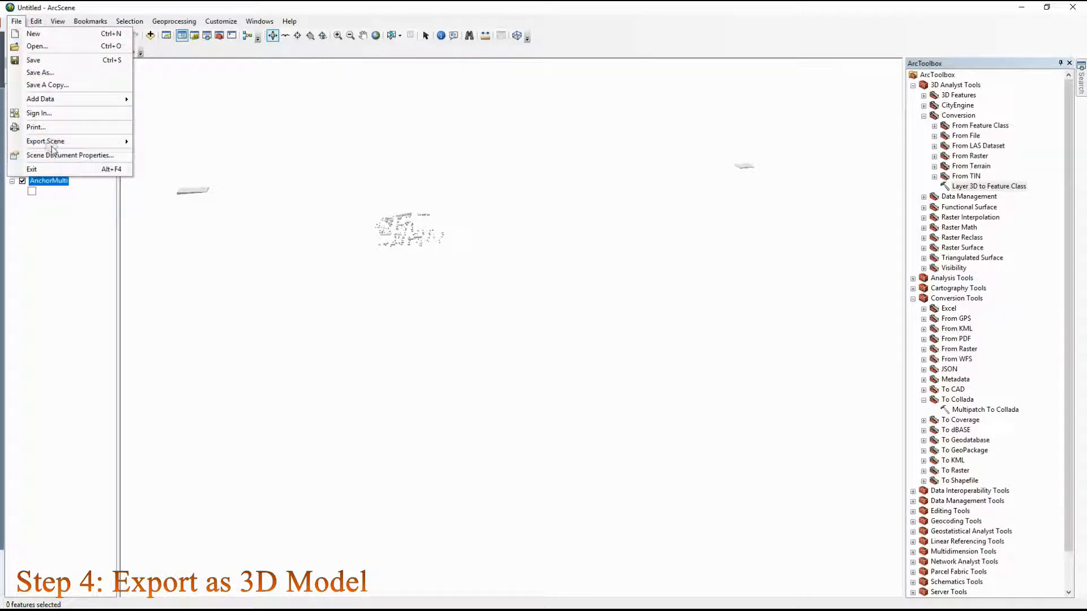
mouse_move(102, 141)
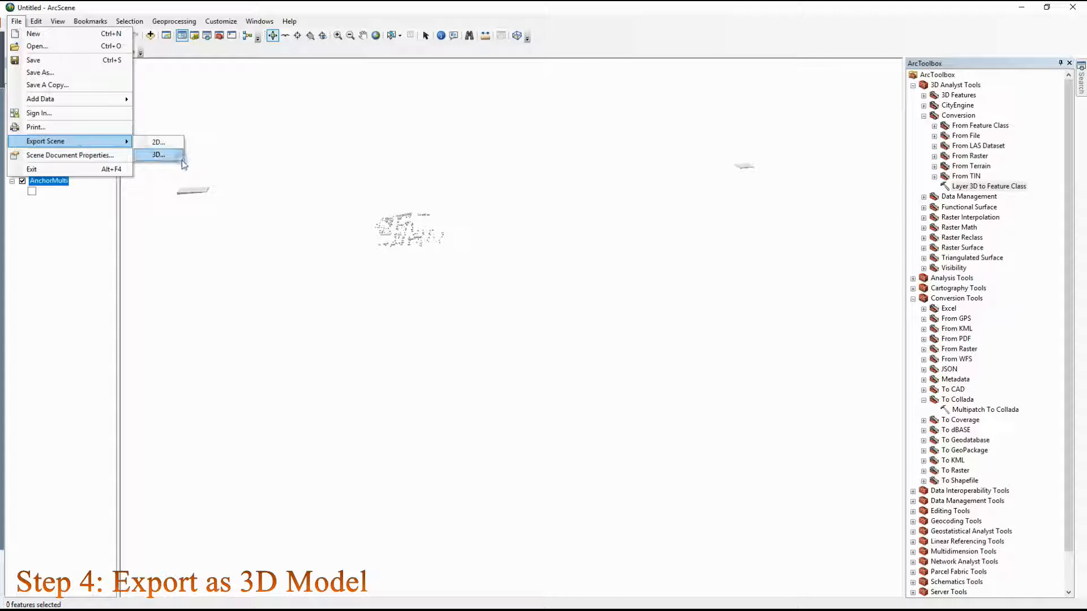
left_click(160, 154)
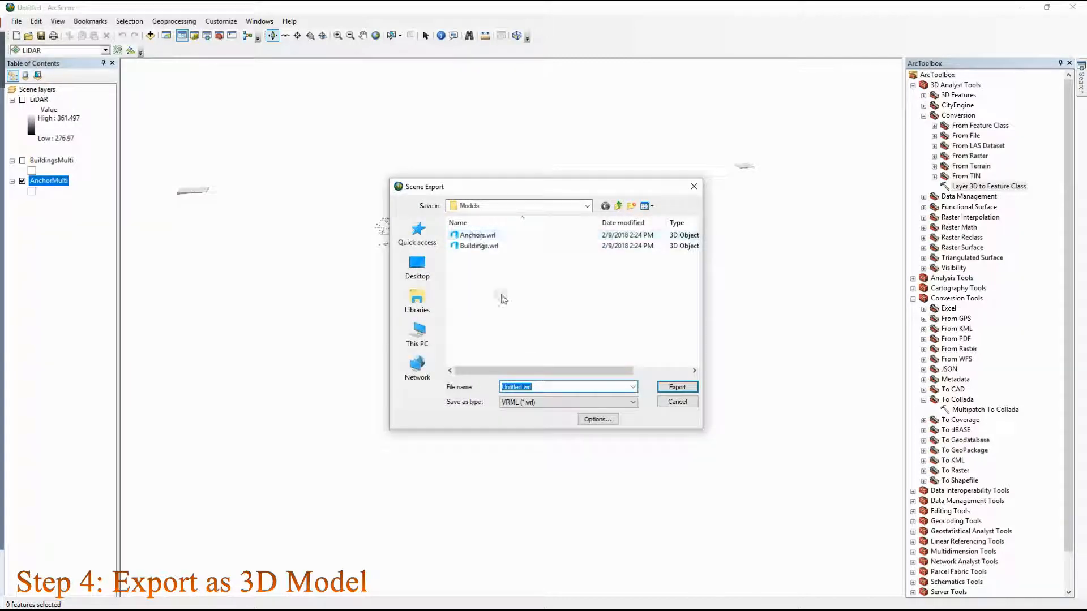
left_click(531, 234)
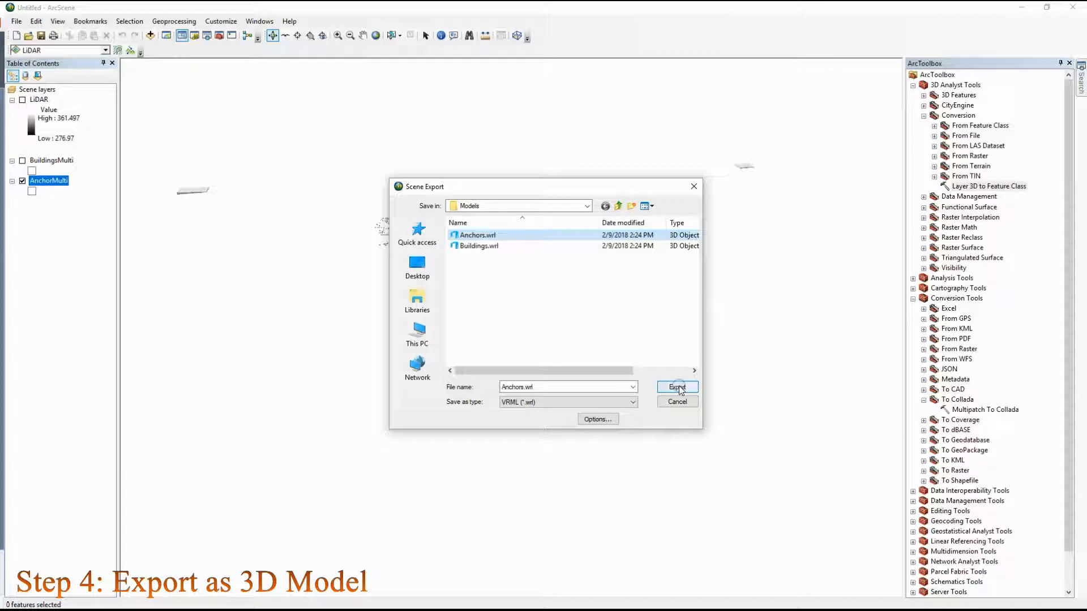
left_click(601, 419)
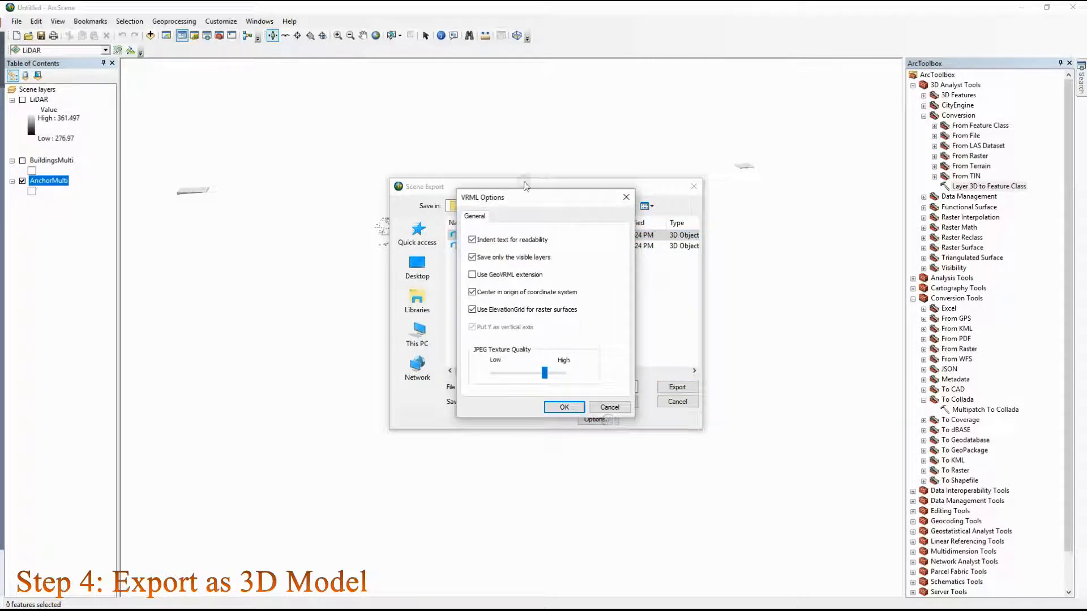
left_click(563, 401)
left_click(560, 407)
left_click(679, 388)
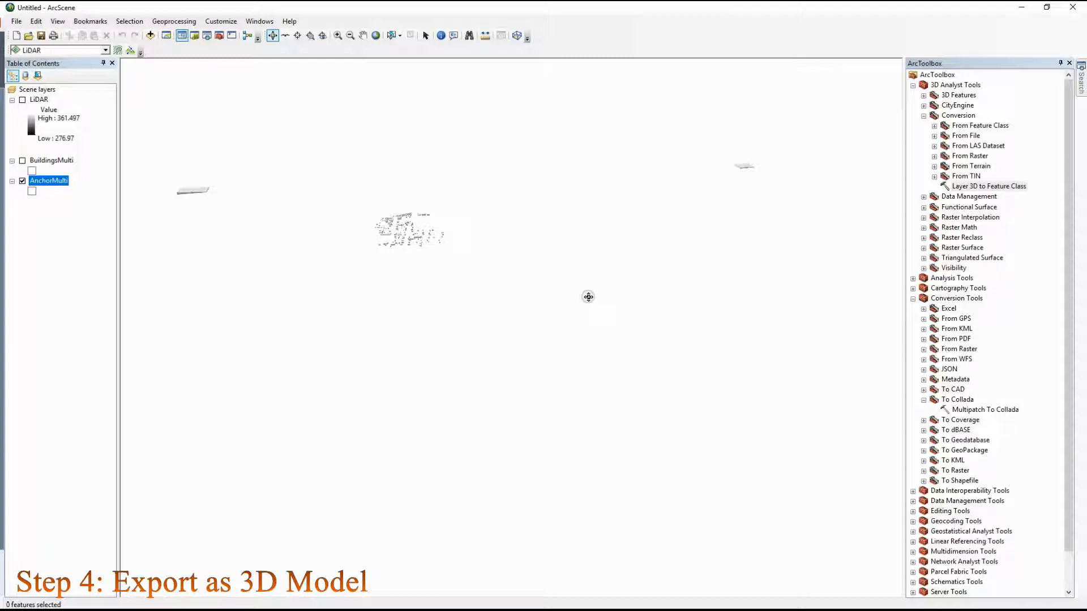
- Remove the AnchorMulti layer from the scene and show the BuildingsMulti layer
left_click_drag(240, 303, 178, 331)
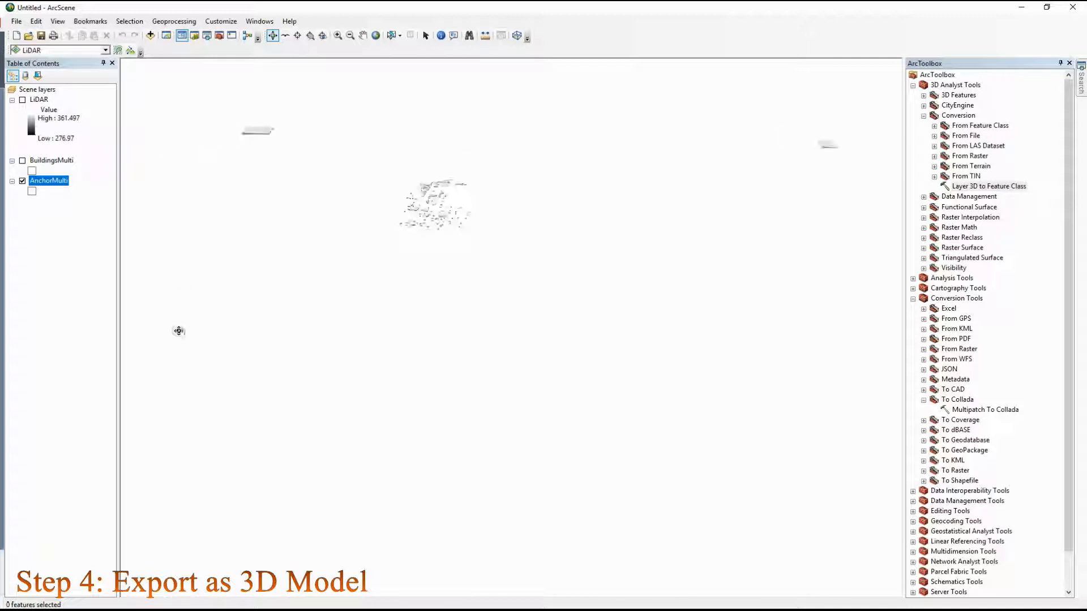
right_click(49, 186)
left_click(71, 199)
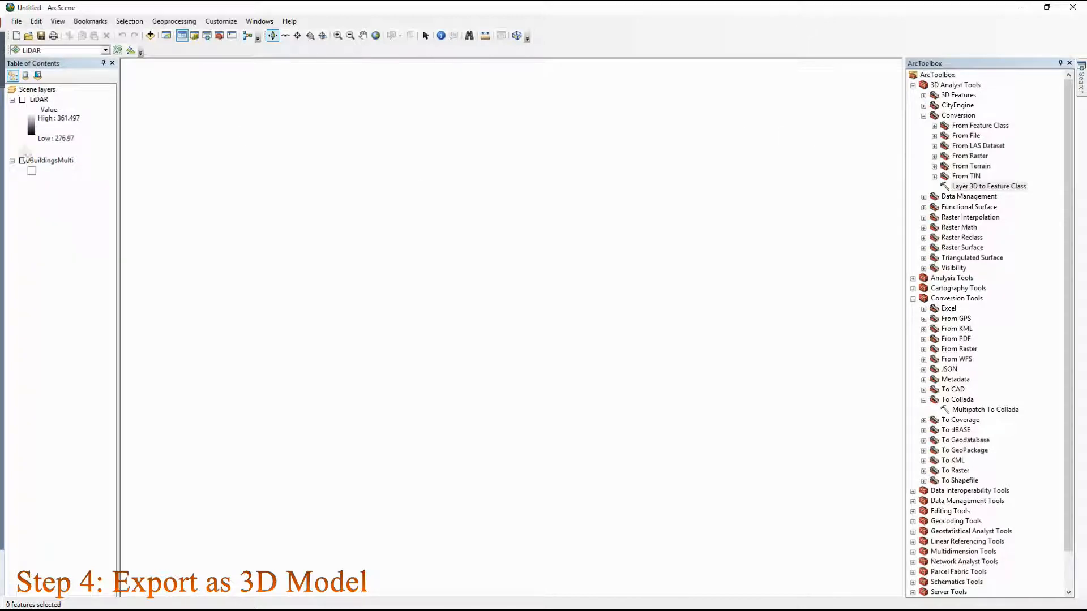
left_click(23, 162)
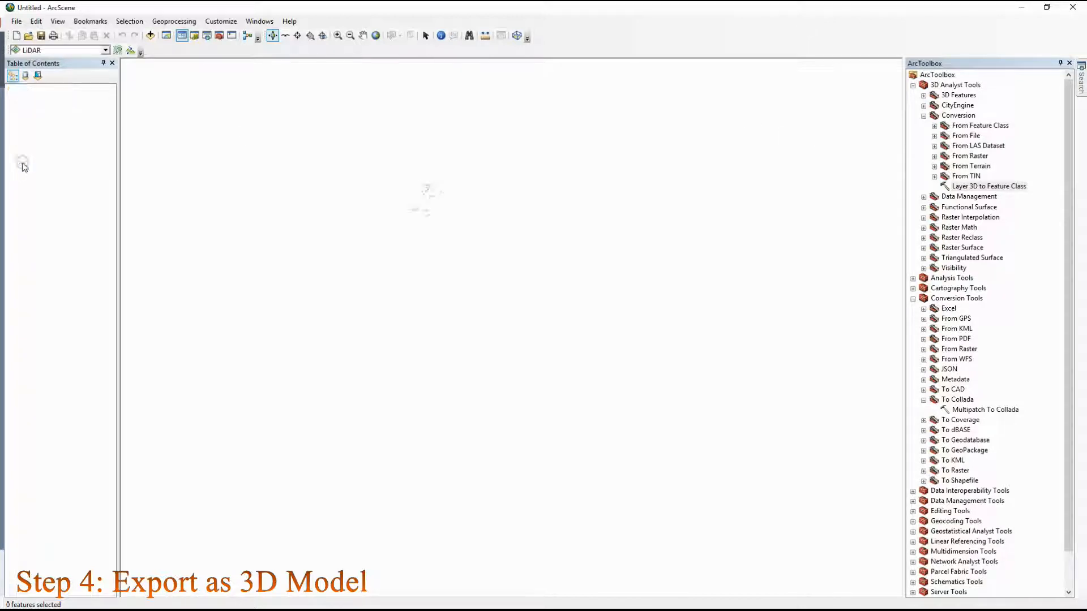
- Export the BuildingsMulti scene in 3D as the VRML file Buildings.wrl in the Models folder, replacing the existing file
left_click(17, 20)
mouse_move(59, 144)
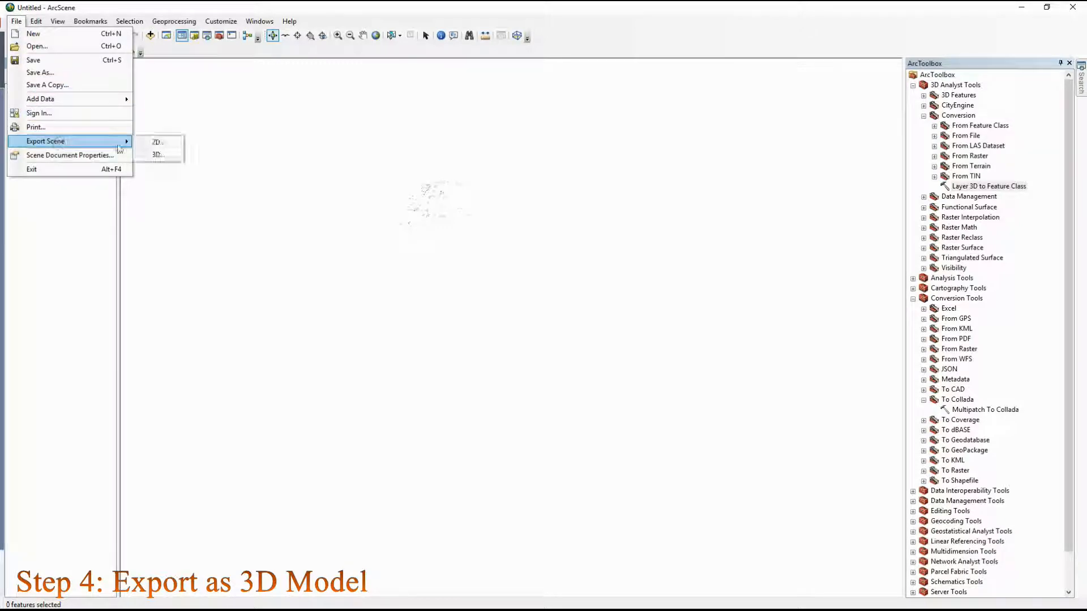
left_click(158, 155)
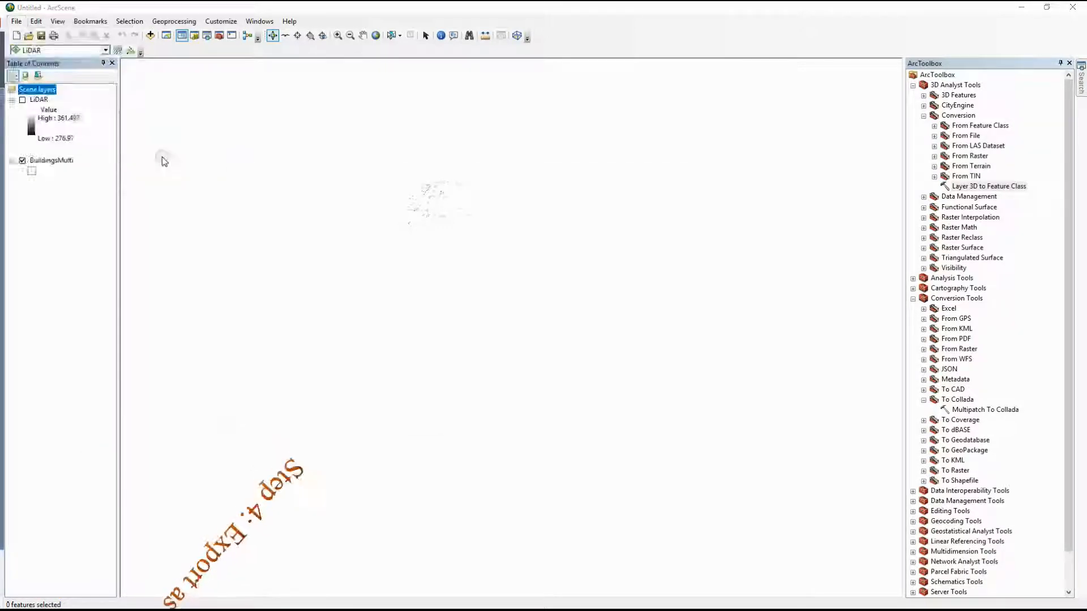
left_click(479, 246)
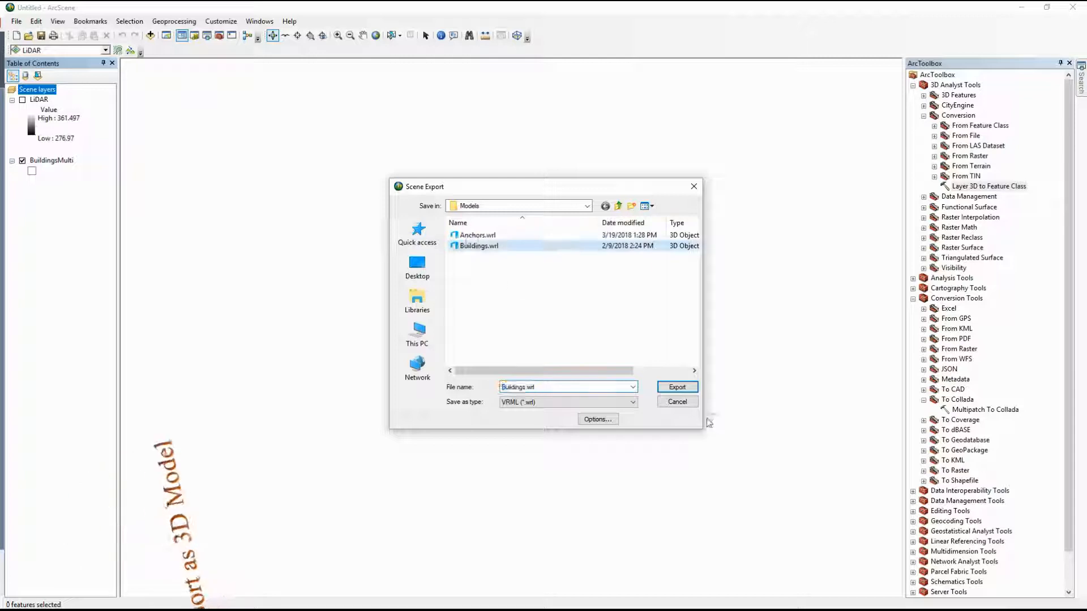
left_click(678, 389)
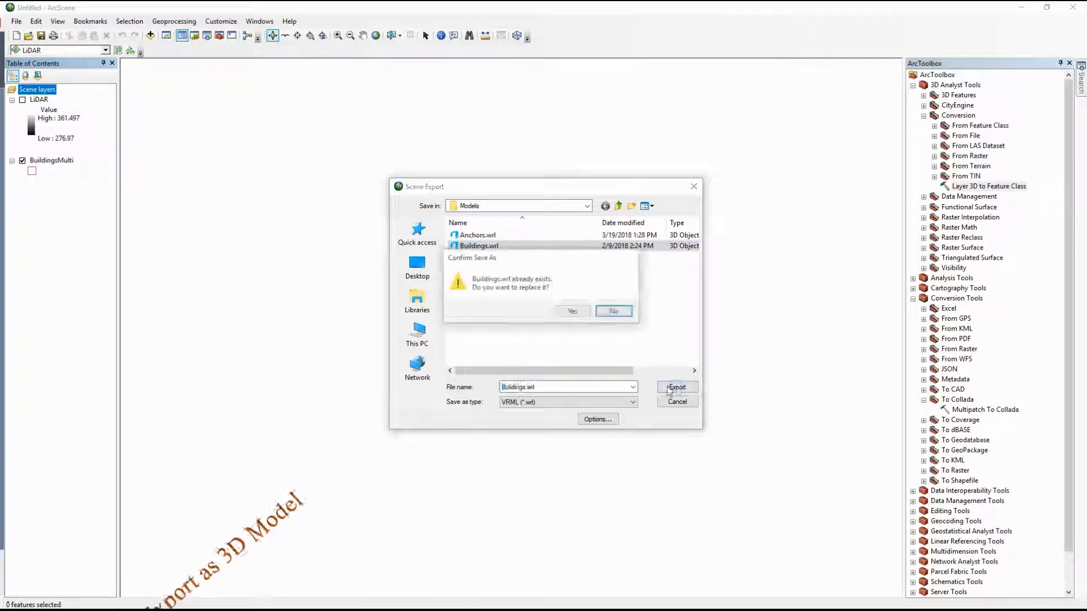
left_click(560, 309)
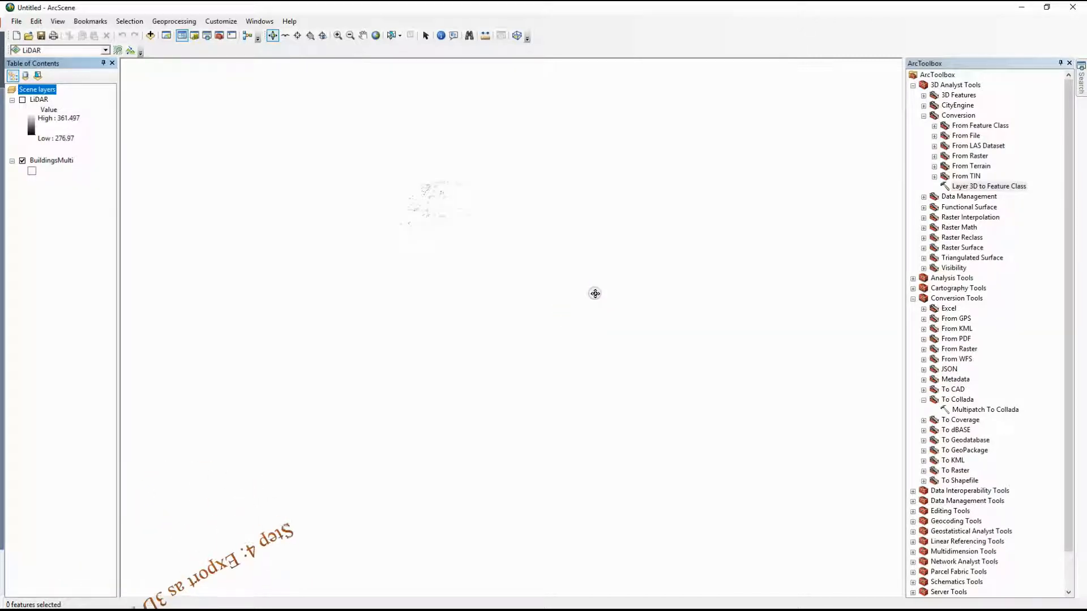